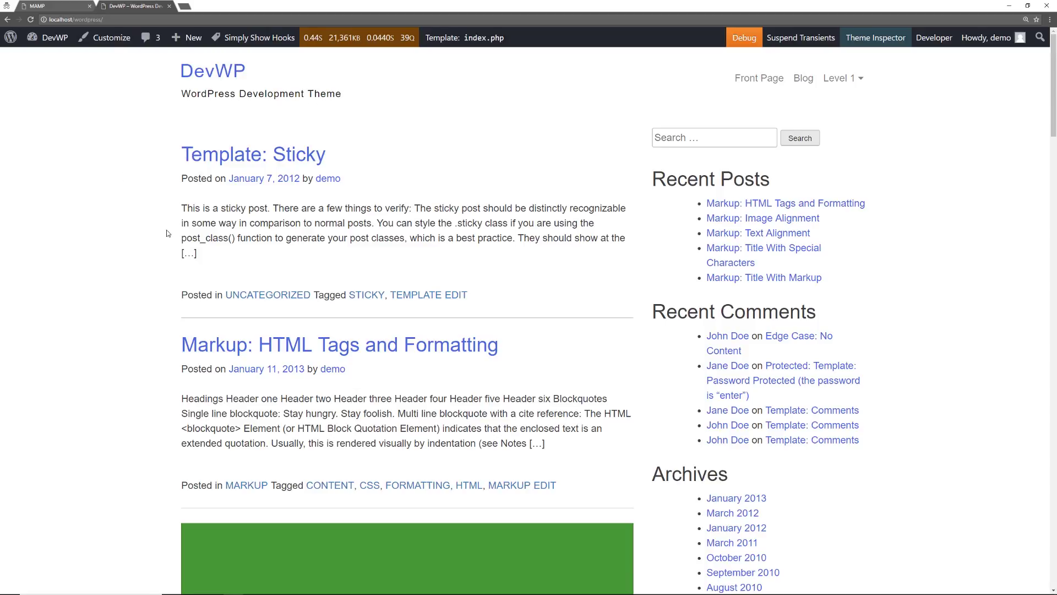
# - Open the site's dashboard and look through the list of installed plugins
pyautogui.moveTo(49, 38)
pyautogui.click(49, 59)
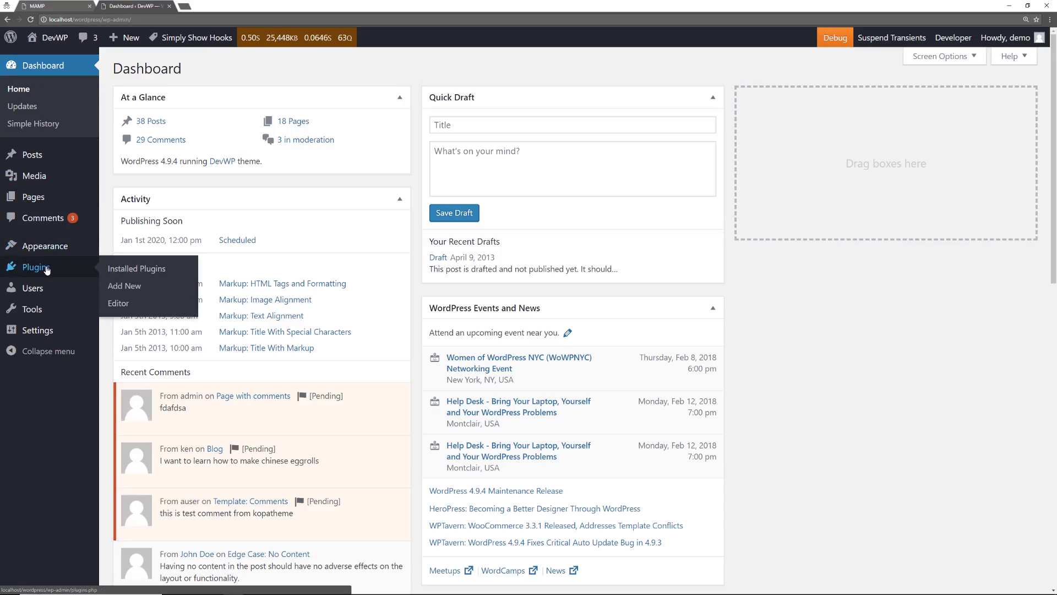
pyautogui.click(119, 270)
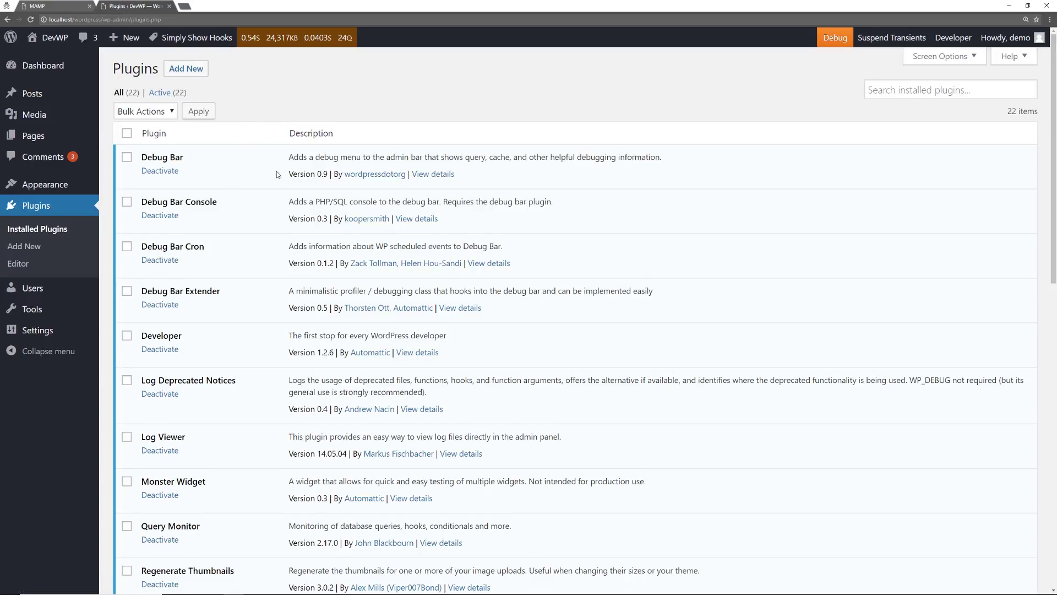
pyautogui.scroll(-6, 278, 297)
pyautogui.scroll(6, 279, 423)
# - Check the debug menu's entries and read the Debug Bar plugin's details, including the code required in wp-config.php
pyautogui.moveTo(843, 43)
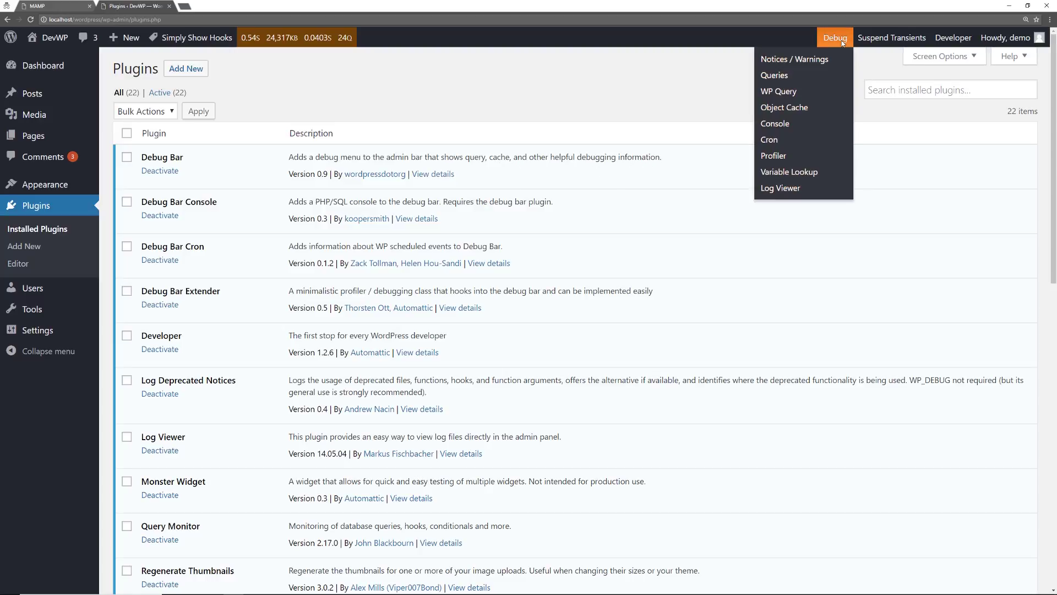
pyautogui.click(434, 174)
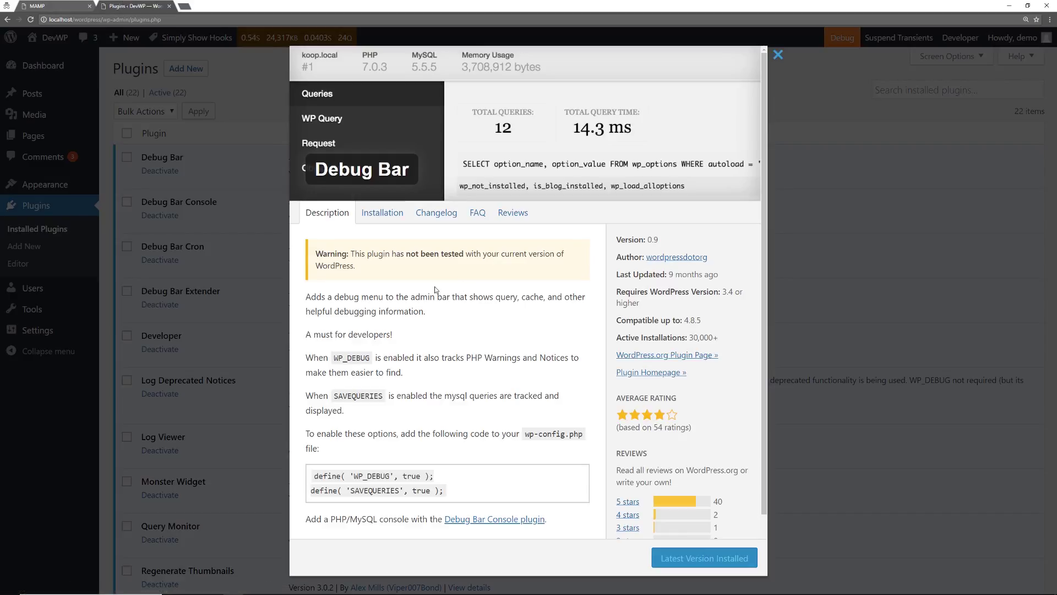
pyautogui.scroll(-1, 435, 289)
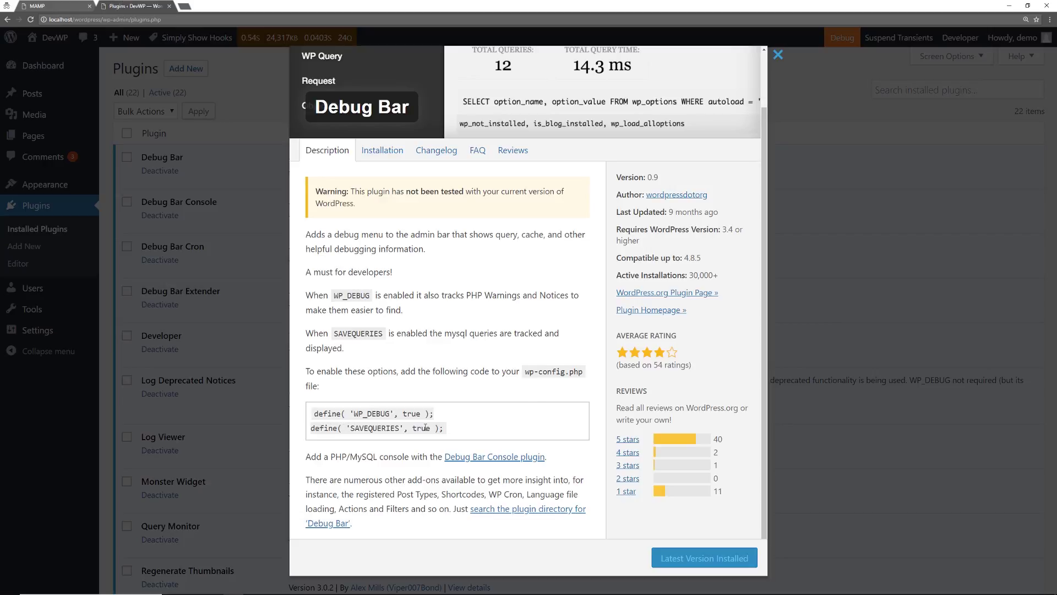
# - Switch to Visual Studio Code and open wp-config.php to examine the WP_DEBUG, SAVEQUERIES and WP_DEBUG_LOG definitions
pyautogui.press('super+Tab')
pyautogui.click(444, 358)
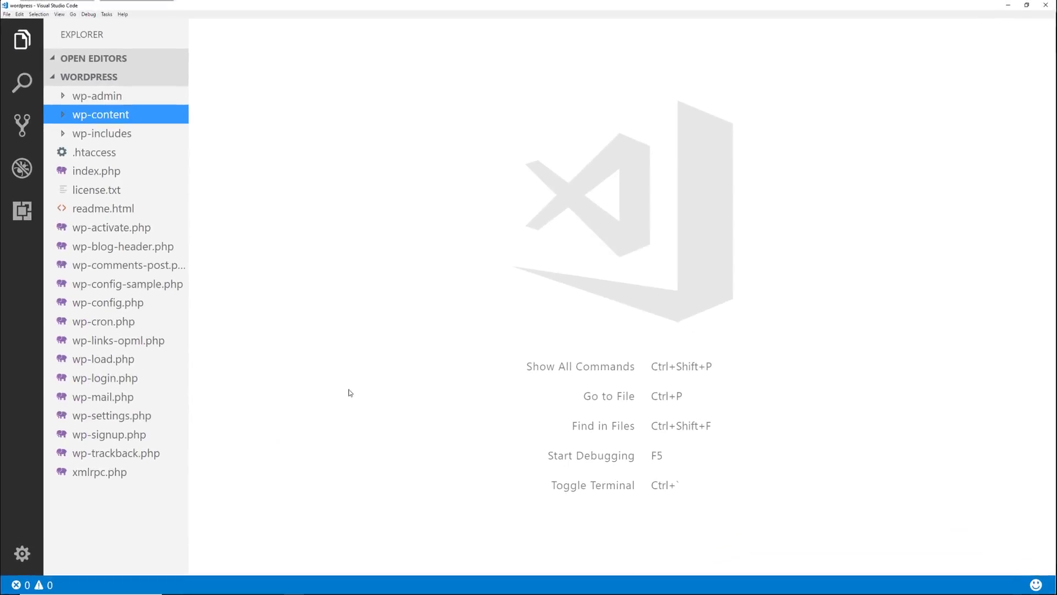
pyautogui.click(108, 303)
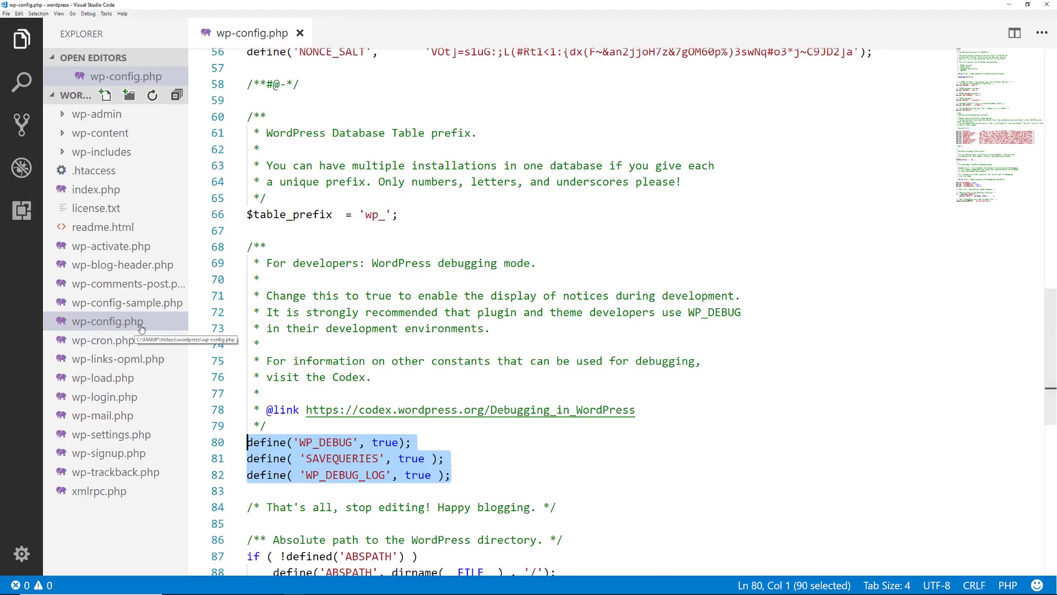
pyautogui.click(359, 376)
pyautogui.scroll(-3, 469, 294)
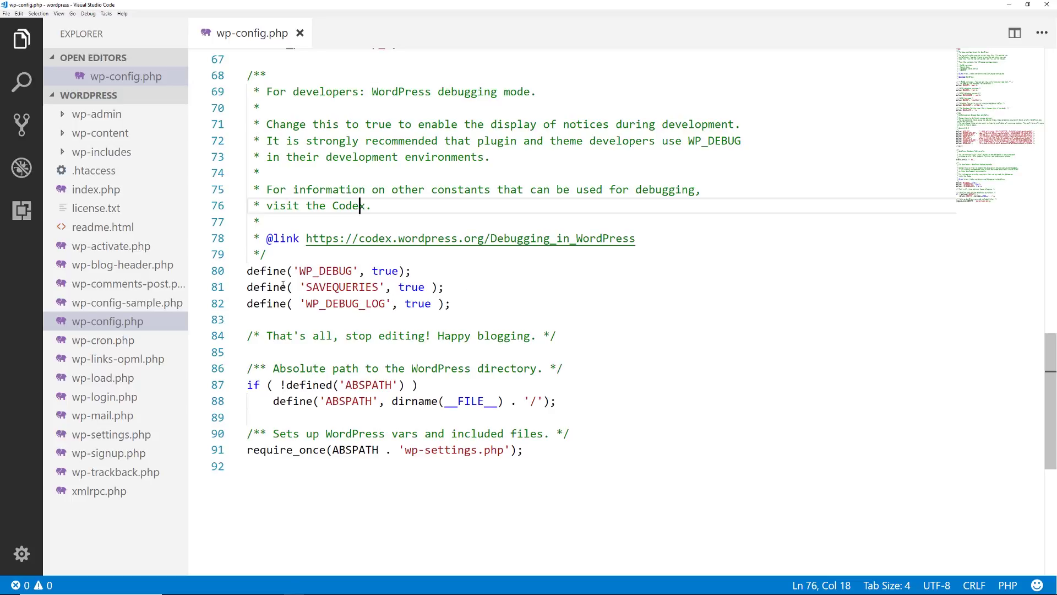
pyautogui.moveTo(351, 299)
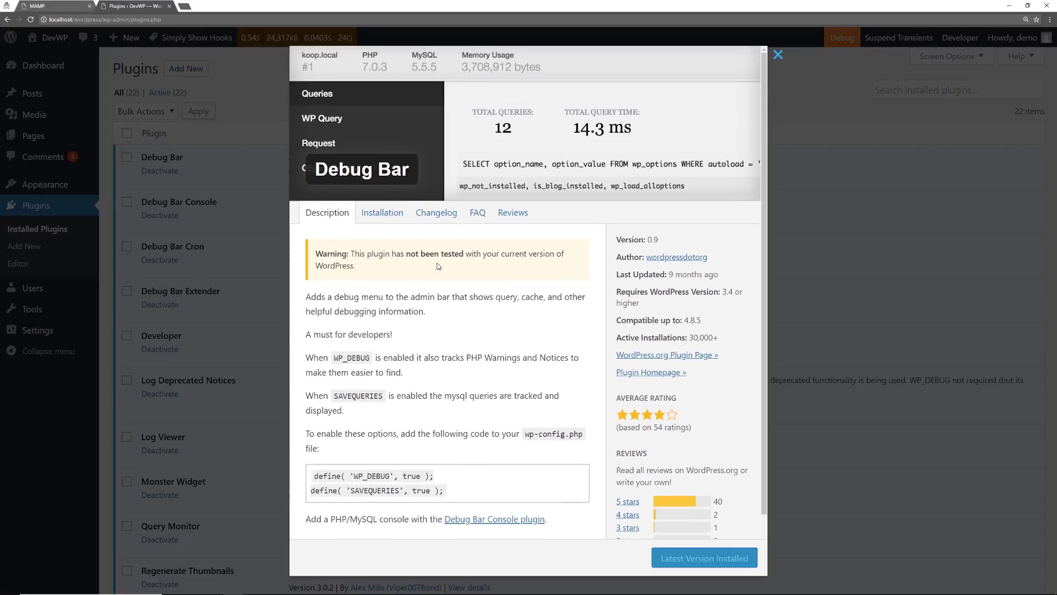
# - Leave the Debug Bar details in the browser and review Debug Bar Console's details and its WordPress.org plugin page
pyautogui.click(778, 55)
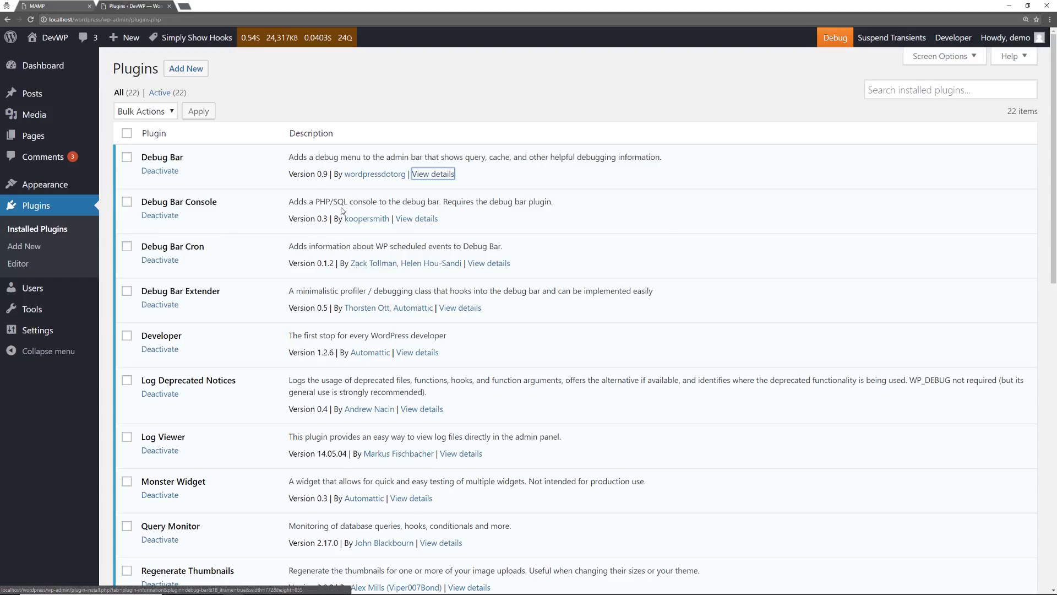
pyautogui.click(421, 220)
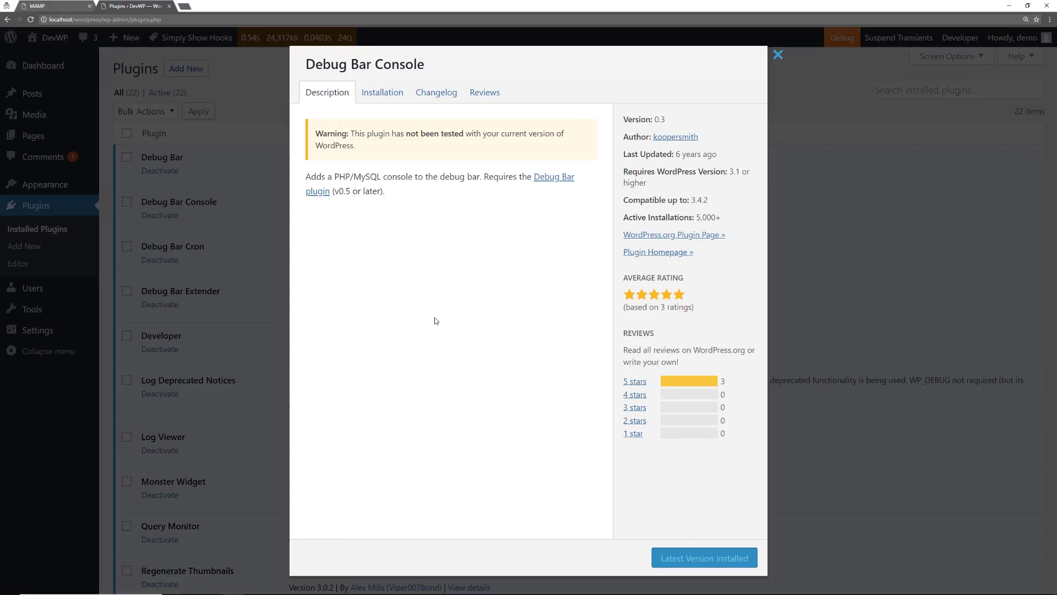
pyautogui.click(668, 236)
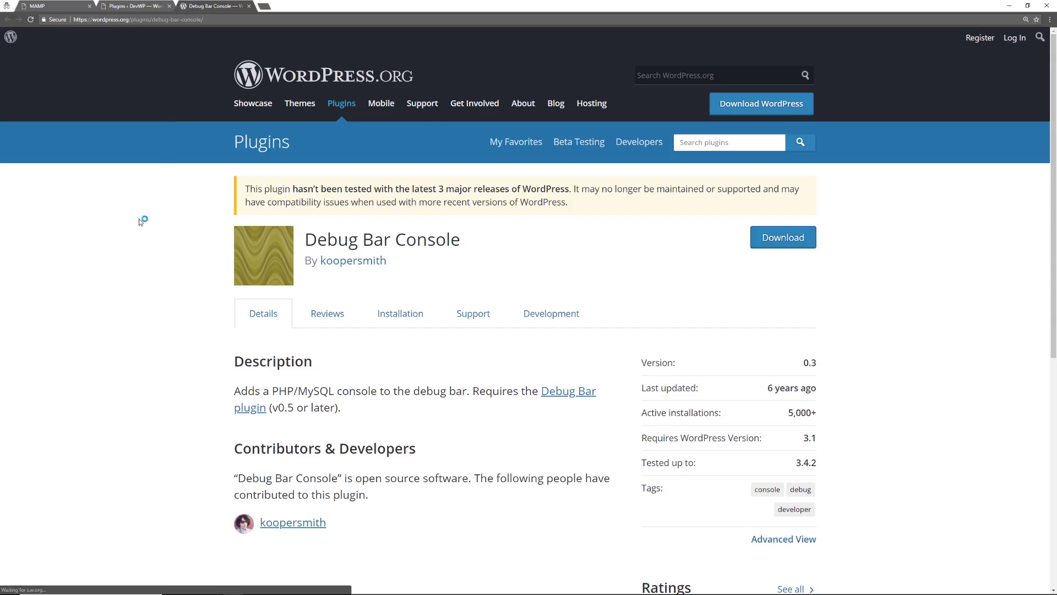
pyautogui.scroll(-5, 138, 259)
pyautogui.scroll(5, 135, 267)
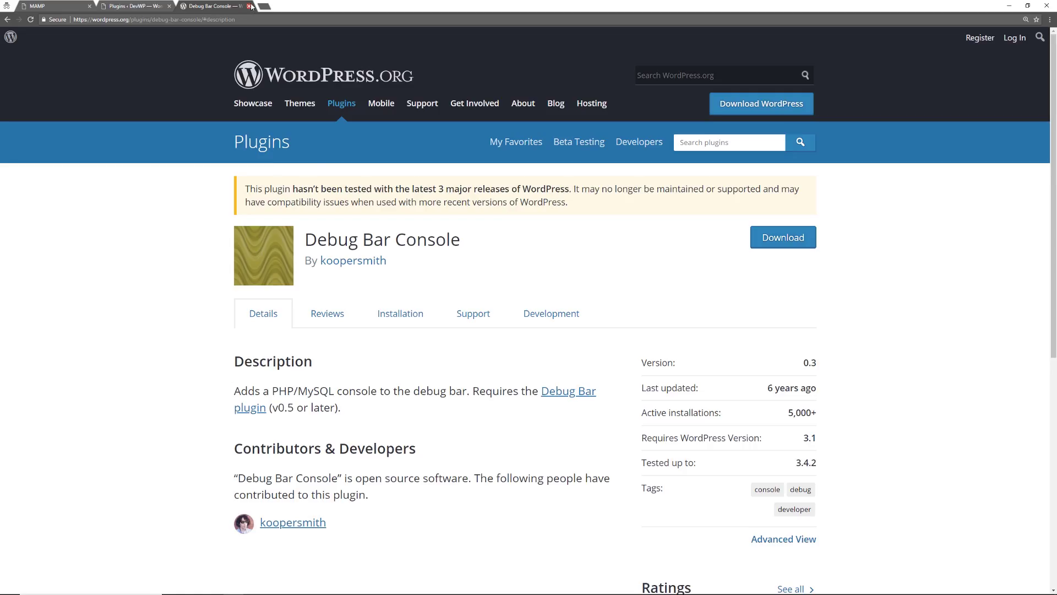
pyautogui.click(248, 6)
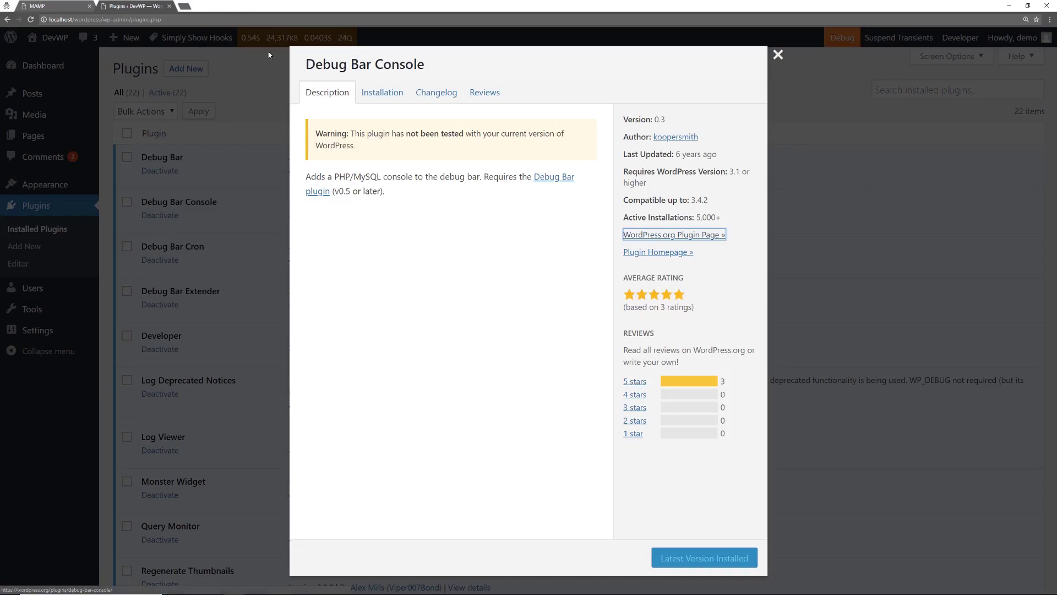
pyautogui.click(777, 55)
# - View the debug bar's Console with its PHP and SQL input, and return to the plugins list
pyautogui.moveTo(841, 32)
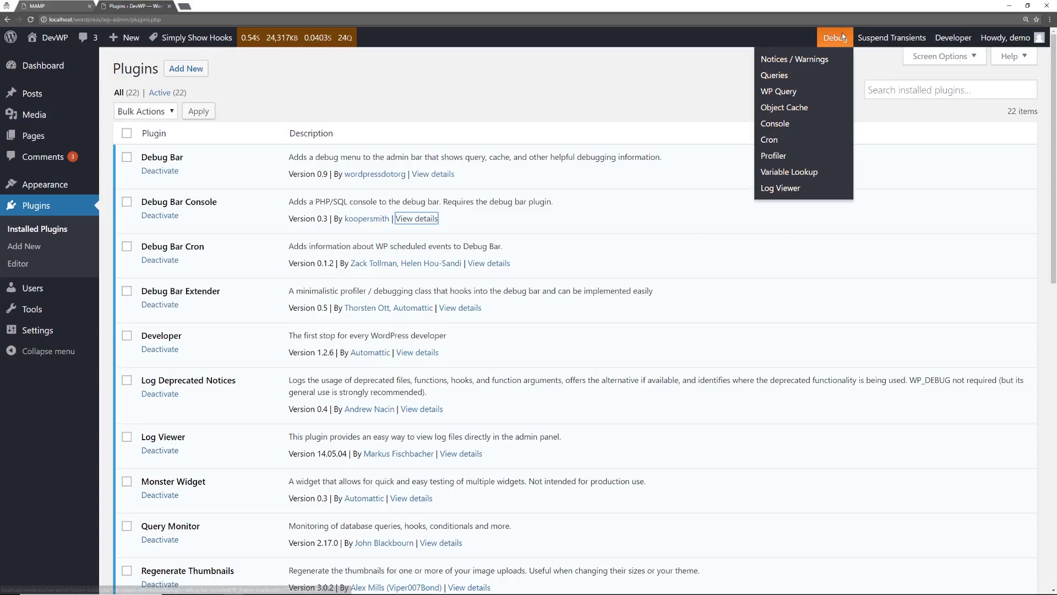
pyautogui.click(790, 123)
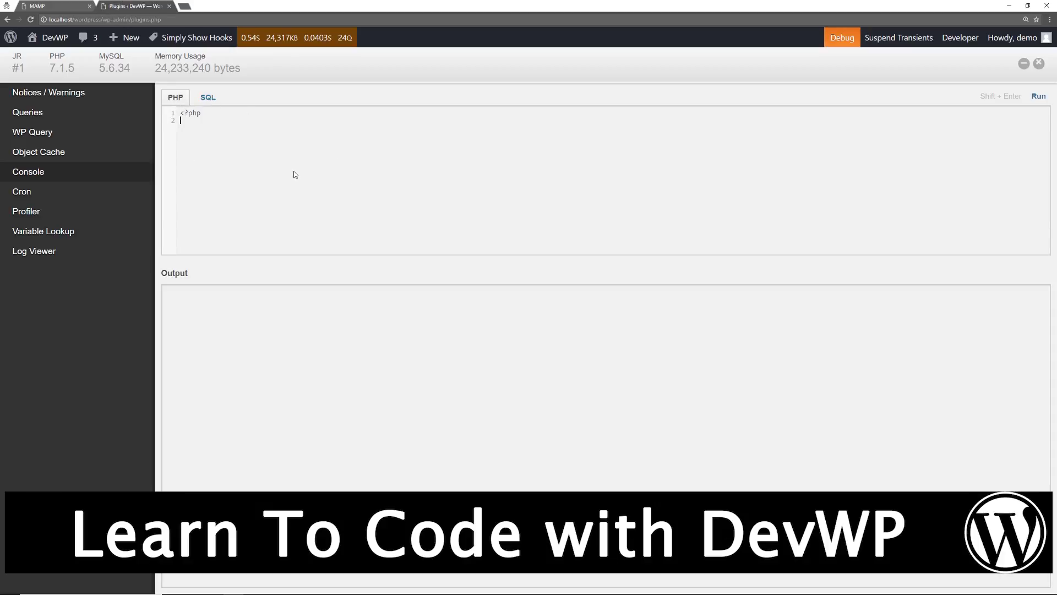
pyautogui.click(1038, 64)
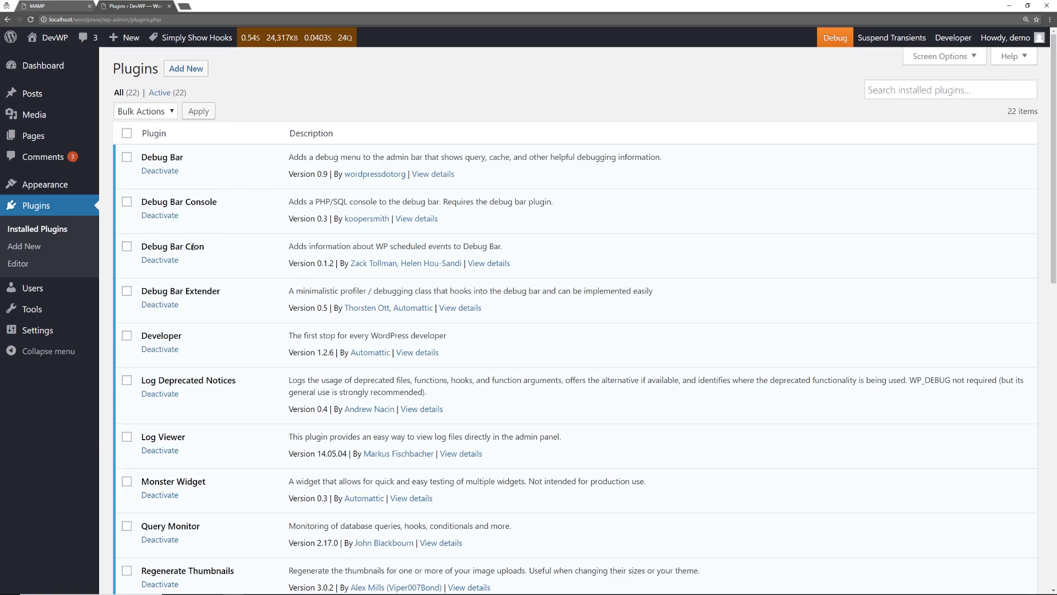
# - Read the Debug Bar Cron plugin's description and the information it provides
pyautogui.click(487, 263)
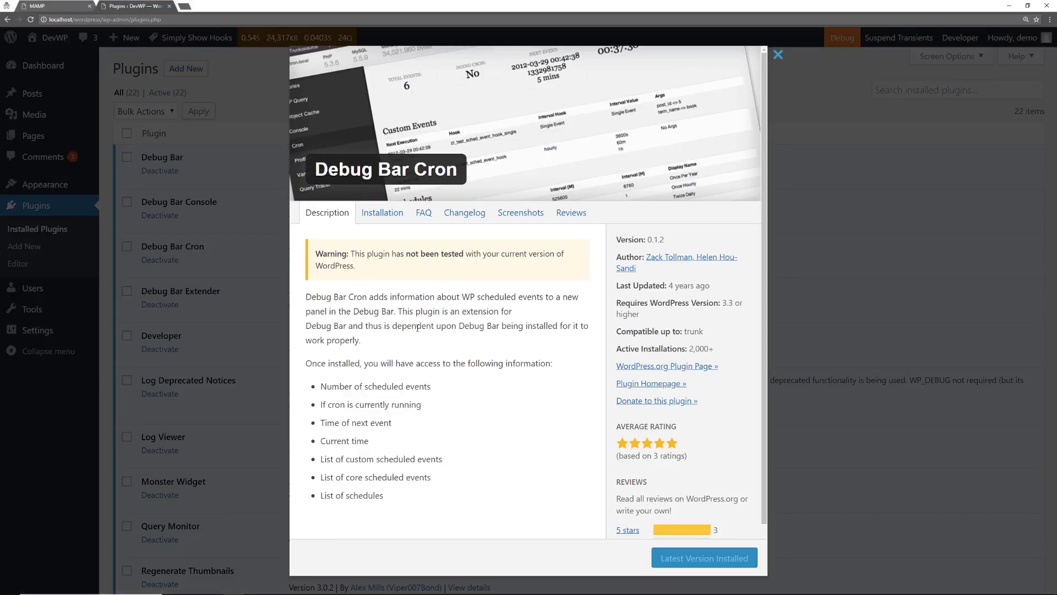
pyautogui.scroll(-1, 413, 347)
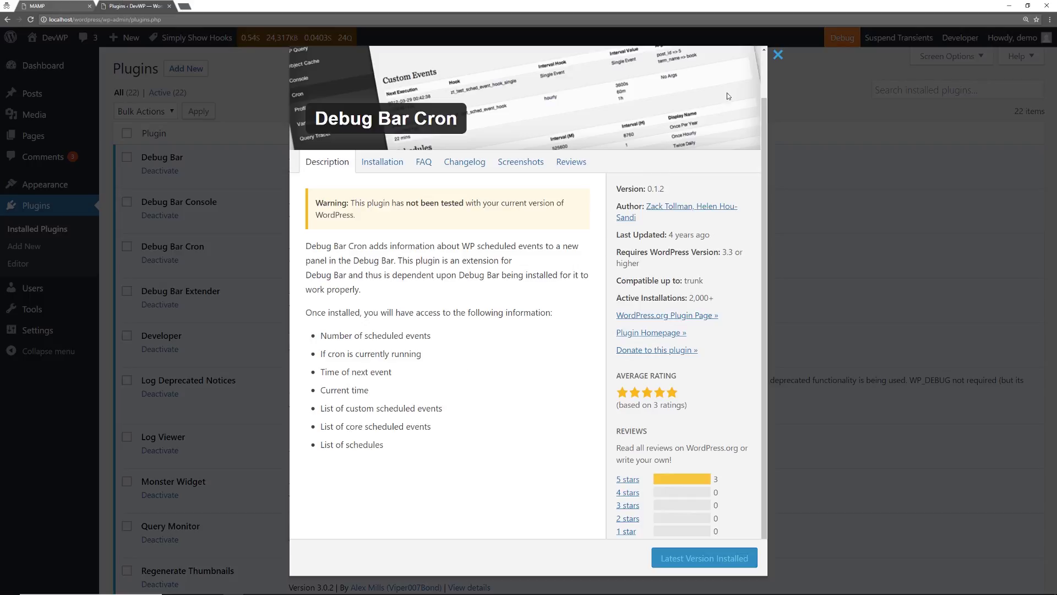
pyautogui.click(778, 55)
# - Examine the custom events, schedules and core events in the debug bar's Cron view
pyautogui.moveTo(836, 28)
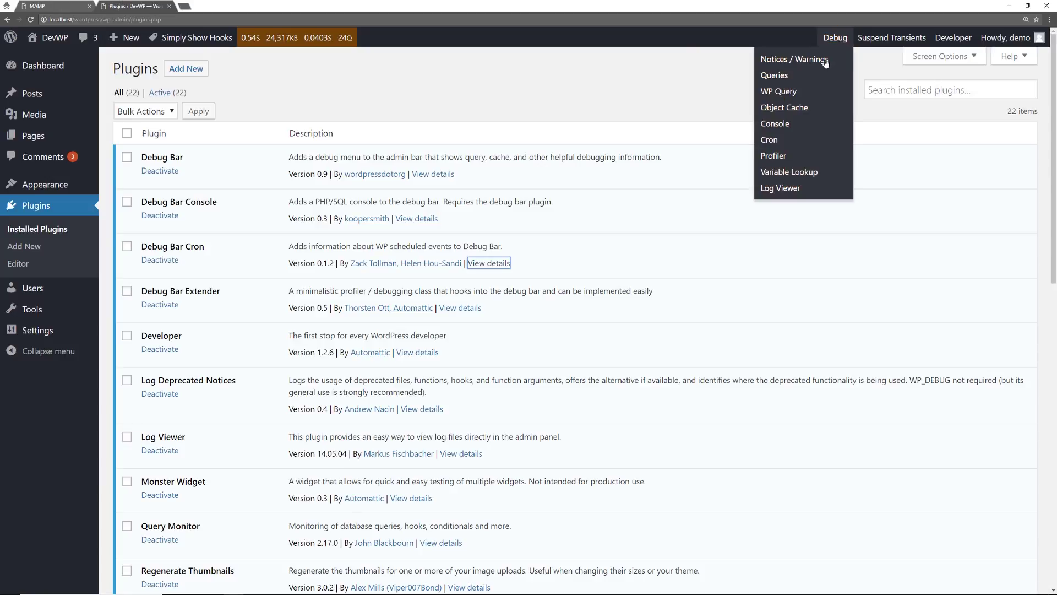
pyautogui.click(771, 140)
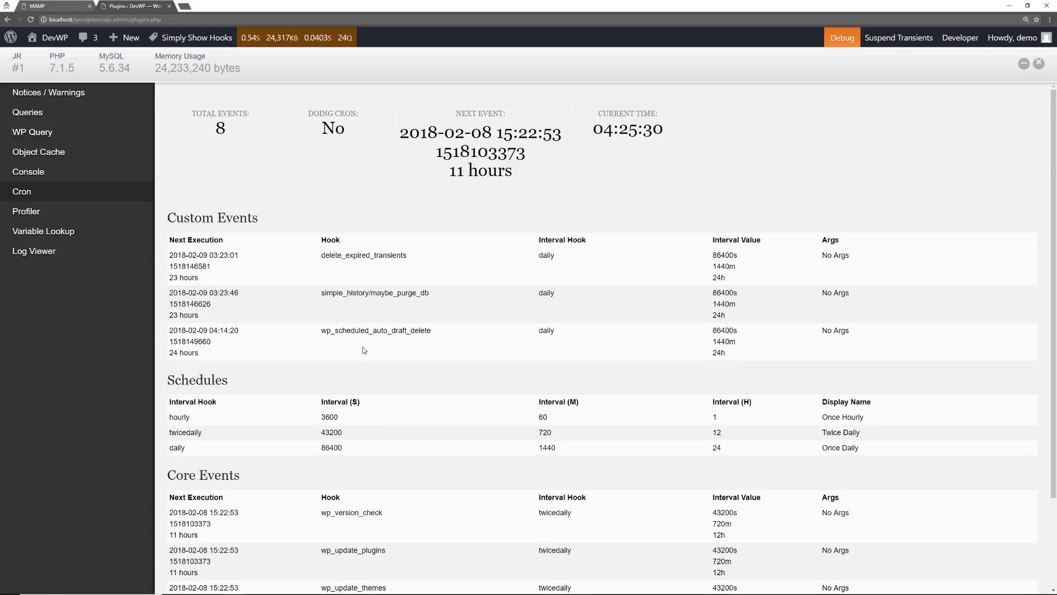
pyautogui.scroll(-2, 363, 330)
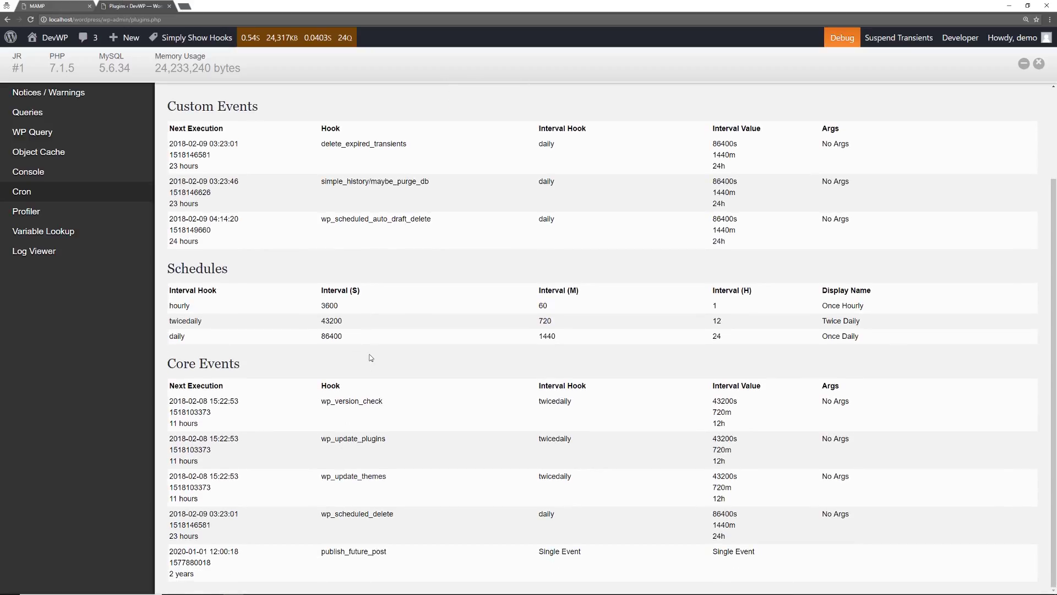
pyautogui.click(1039, 63)
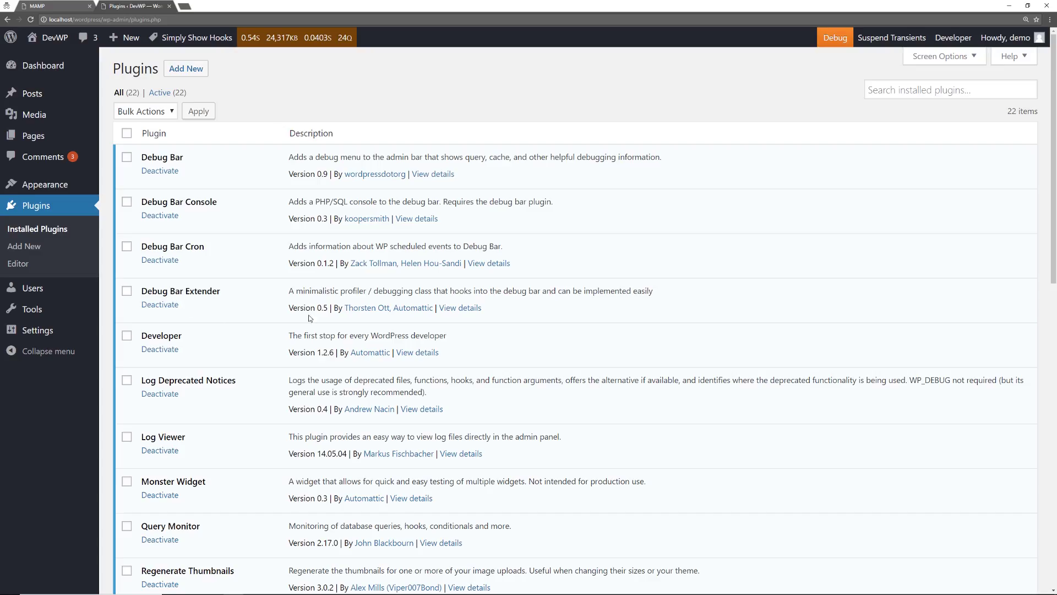
# - Read the Debug Bar Extender plugin's requirements, usage example and advanced usage in its details
pyautogui.click(460, 307)
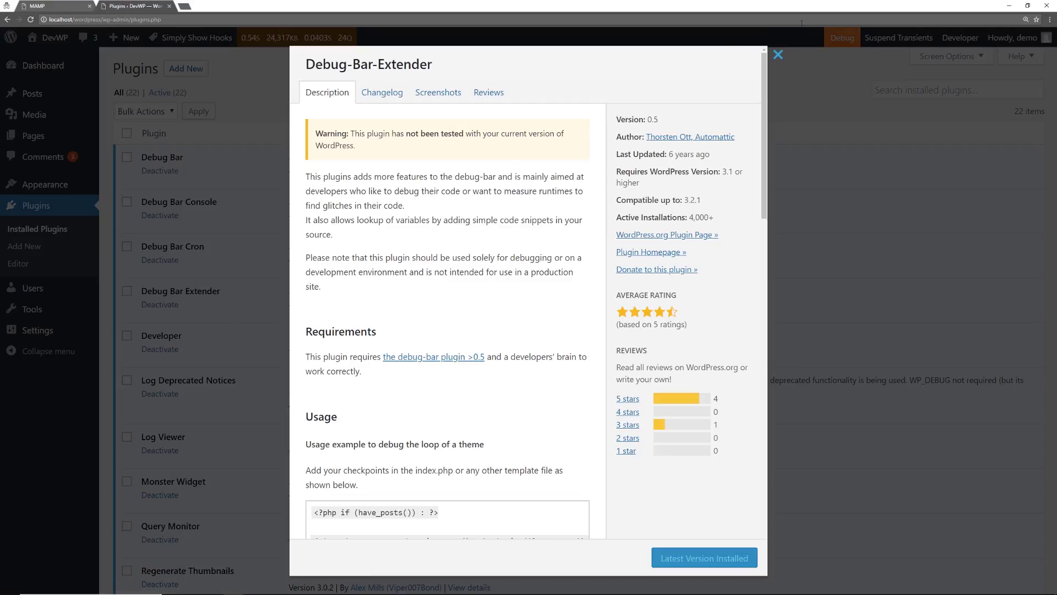
pyautogui.scroll(-4, 571, 215)
pyautogui.scroll(-3, 572, 215)
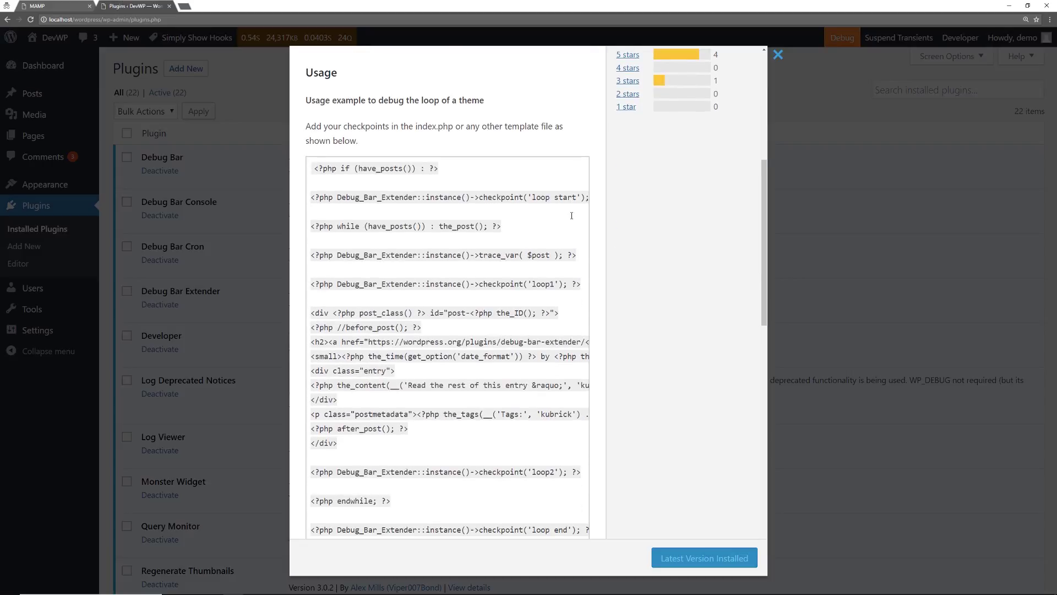
pyautogui.scroll(-1, 571, 215)
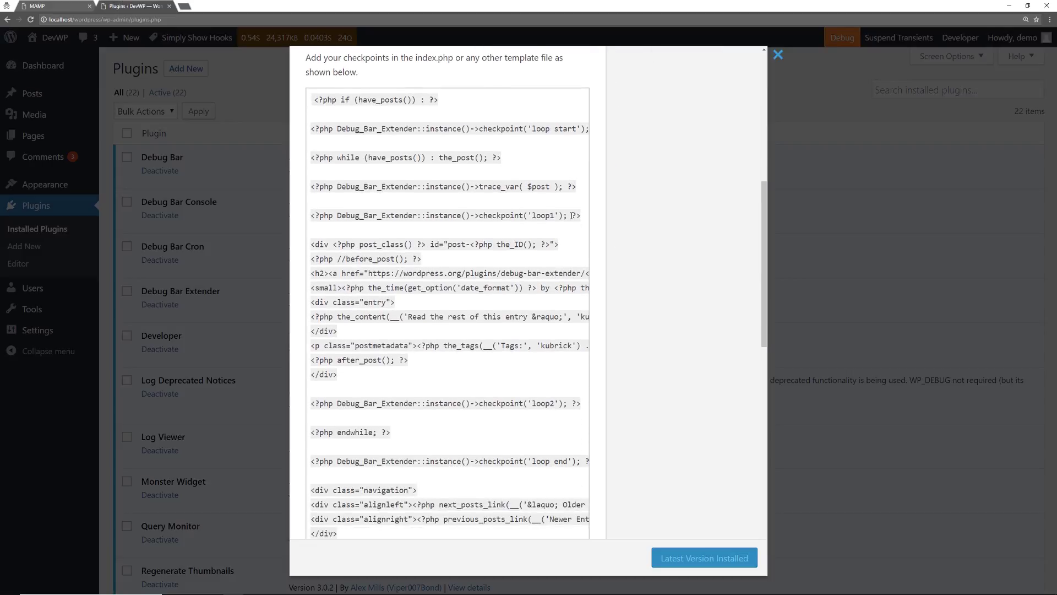
pyautogui.scroll(-3, 571, 215)
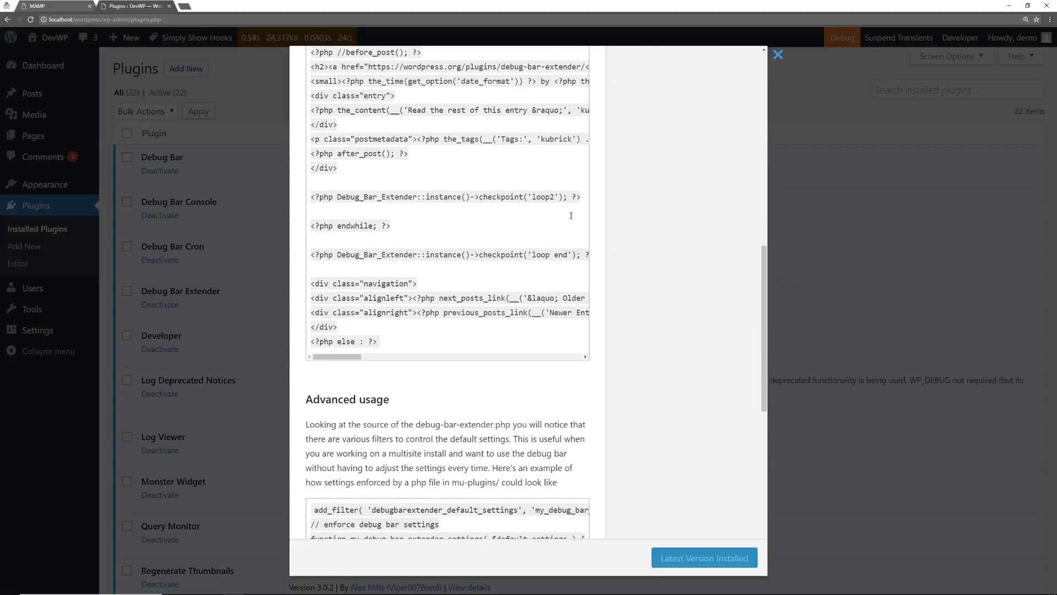
pyautogui.scroll(15, 570, 215)
pyautogui.click(778, 55)
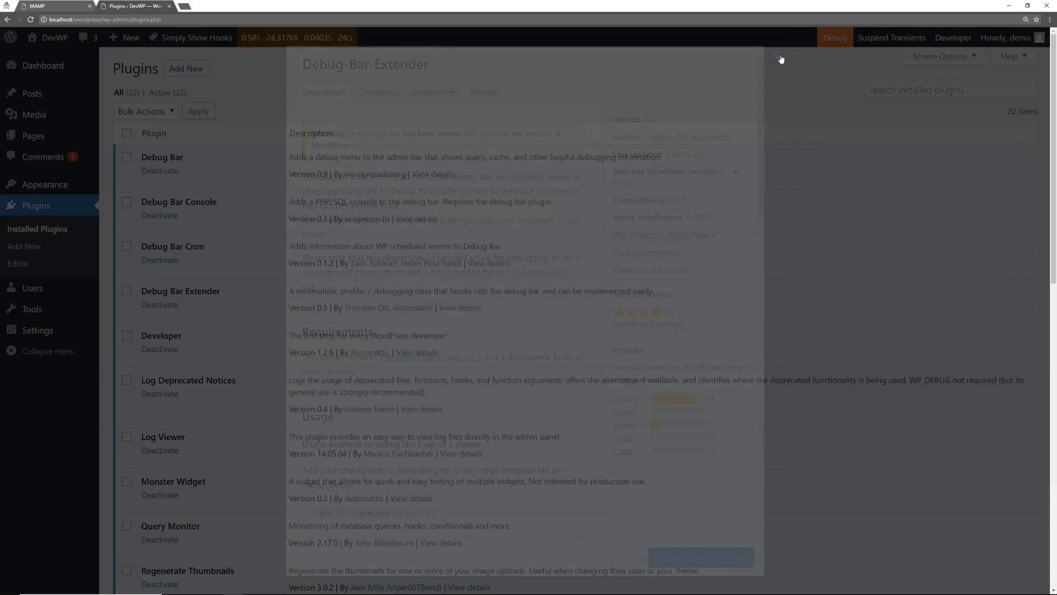
# - Review the Debug Bar Extender settings page and return to the installed plugins list
pyautogui.moveTo(37, 332)
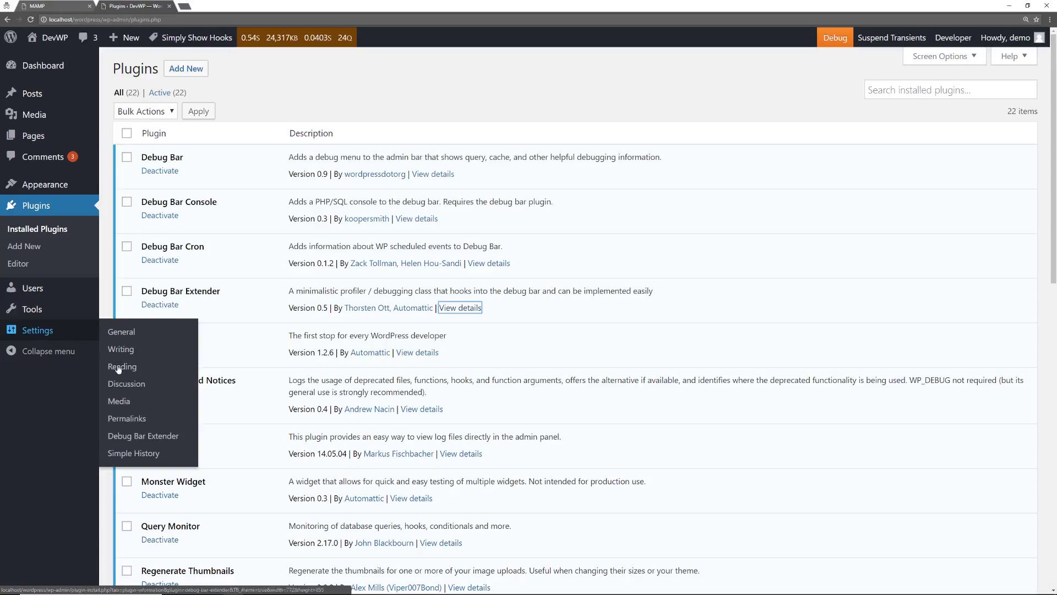
pyautogui.click(144, 436)
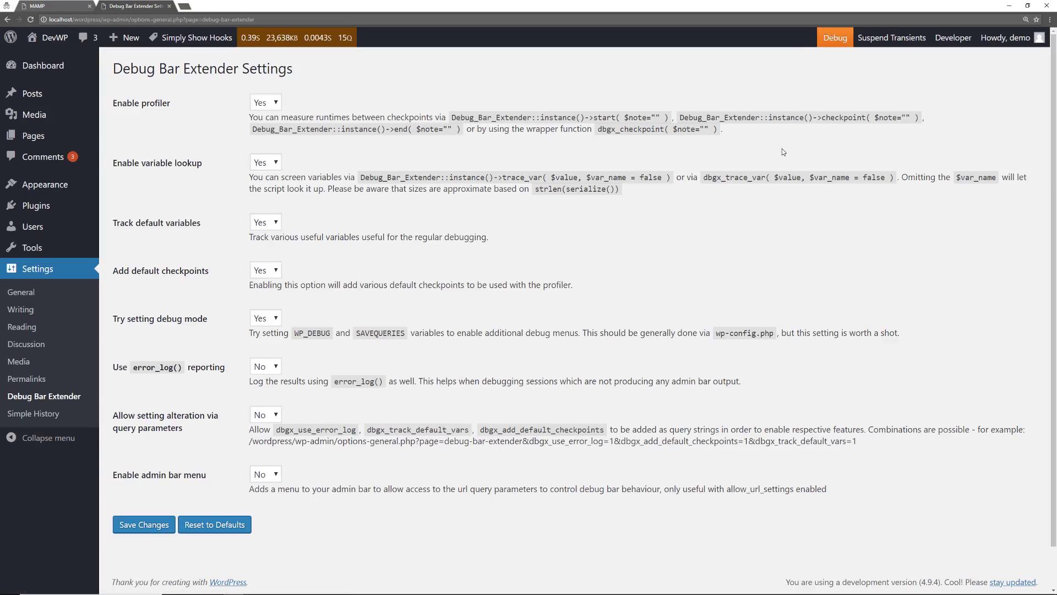
pyautogui.click(116, 213)
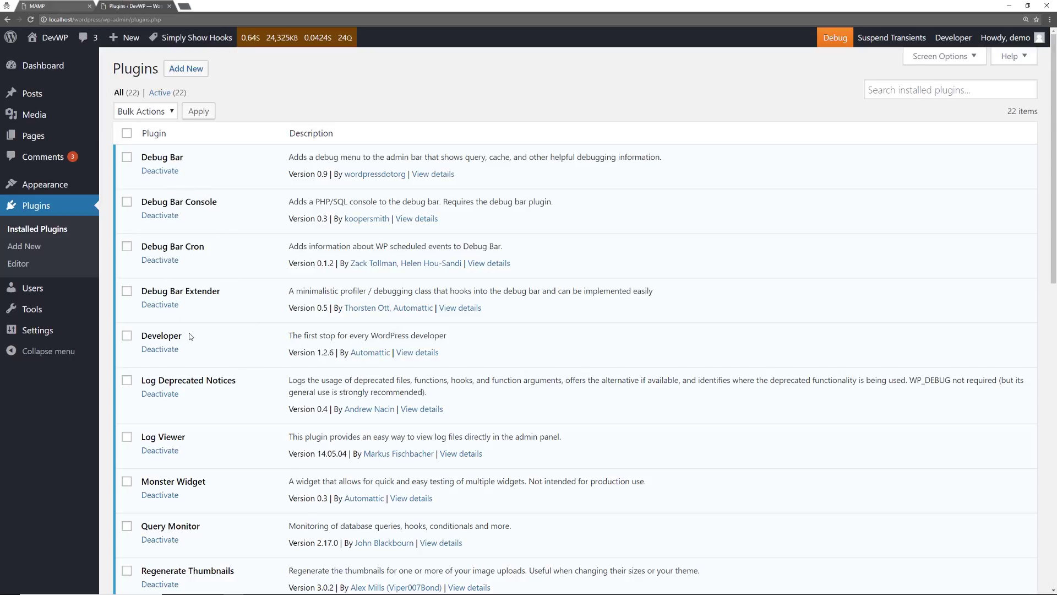
# - Read the Developer plugin's details, and review the Developer Helper page's project type, recommended plugins, constants, settings and resources
pyautogui.click(416, 353)
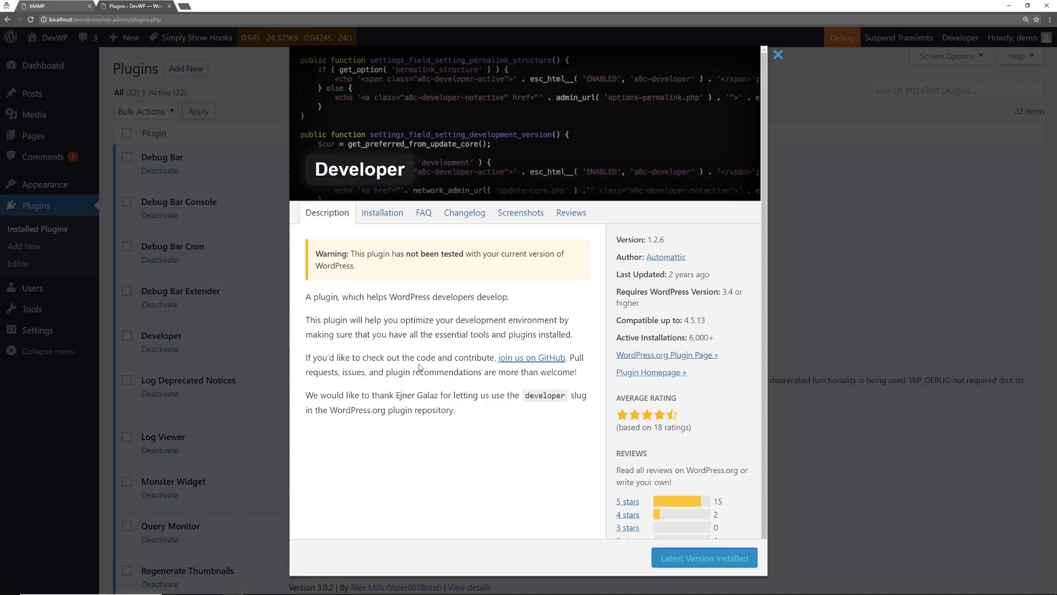
pyautogui.click(778, 54)
pyautogui.click(958, 43)
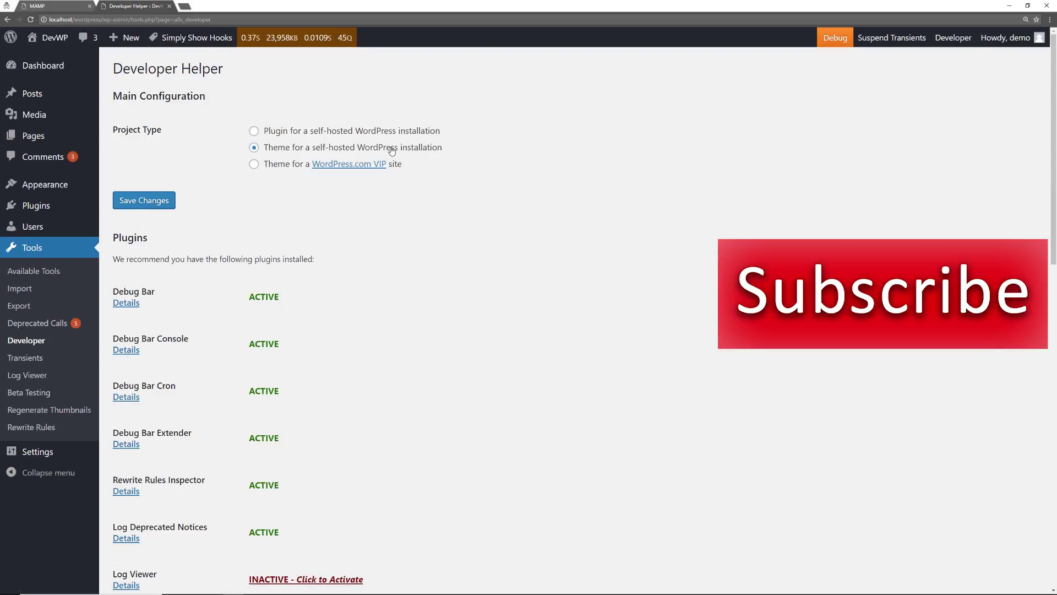
pyautogui.scroll(-1, 217, 226)
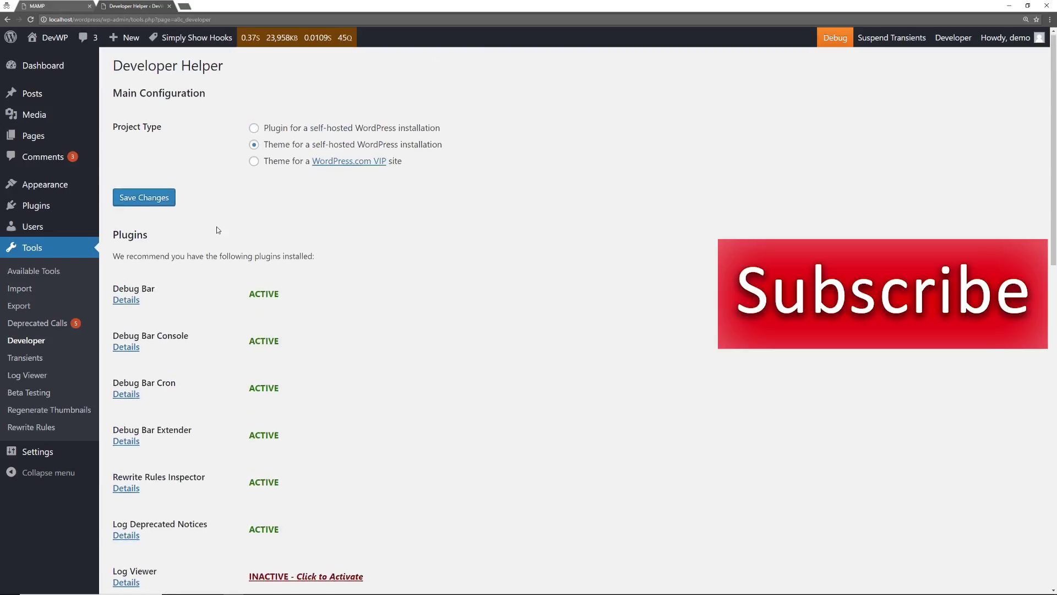
pyautogui.scroll(-1, 198, 276)
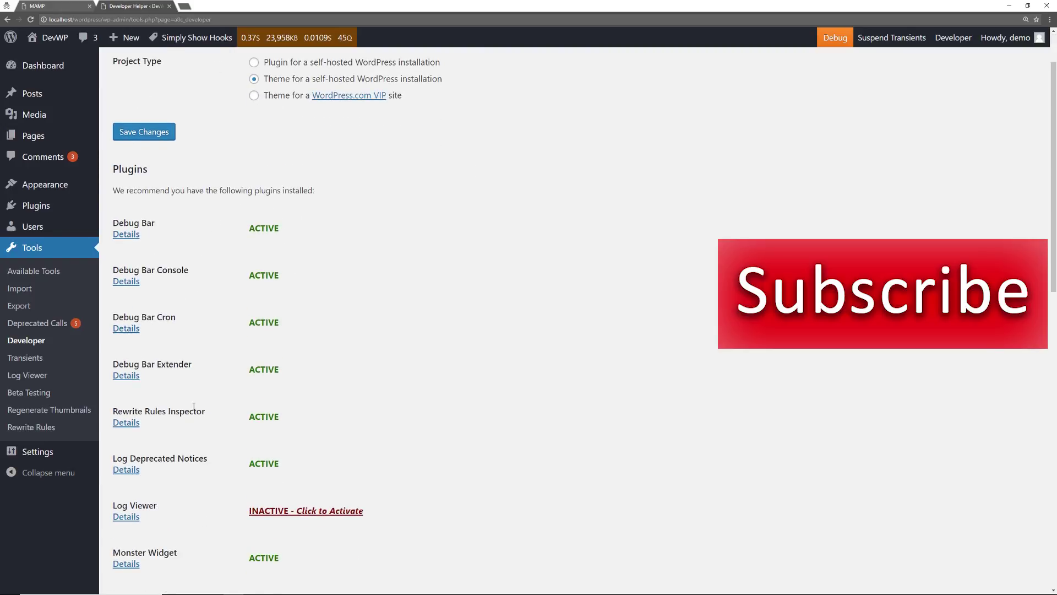
pyautogui.scroll(-12, 194, 406)
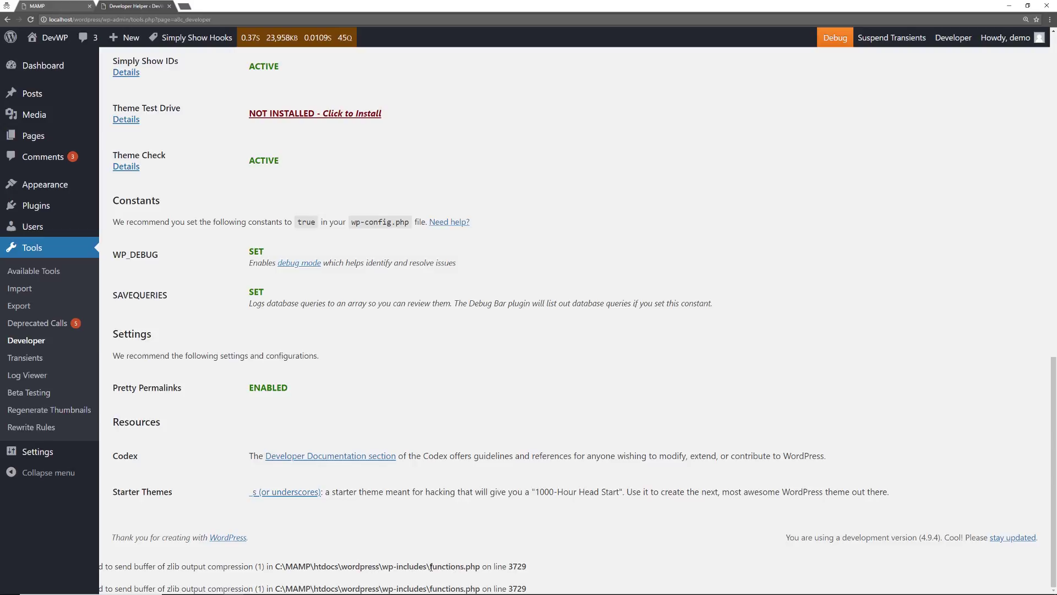
# - Switch to Visual Studio Code and open the DevWP theme's functions.php from the wp-content folder
pyautogui.press('super+Tab')
pyautogui.click(523, 322)
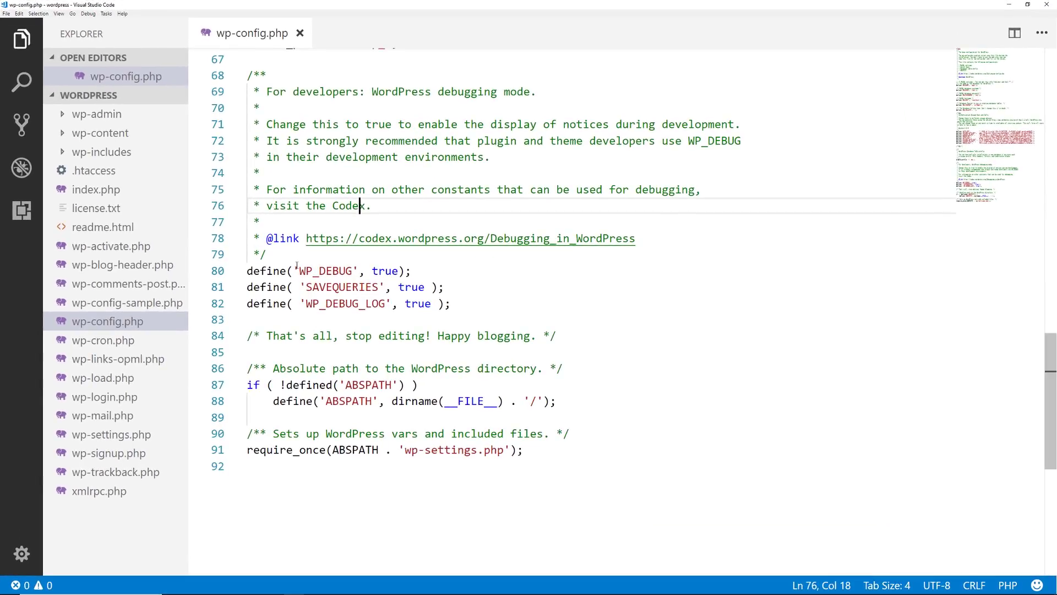
pyautogui.click(62, 134)
pyautogui.scroll(-5, 110, 312)
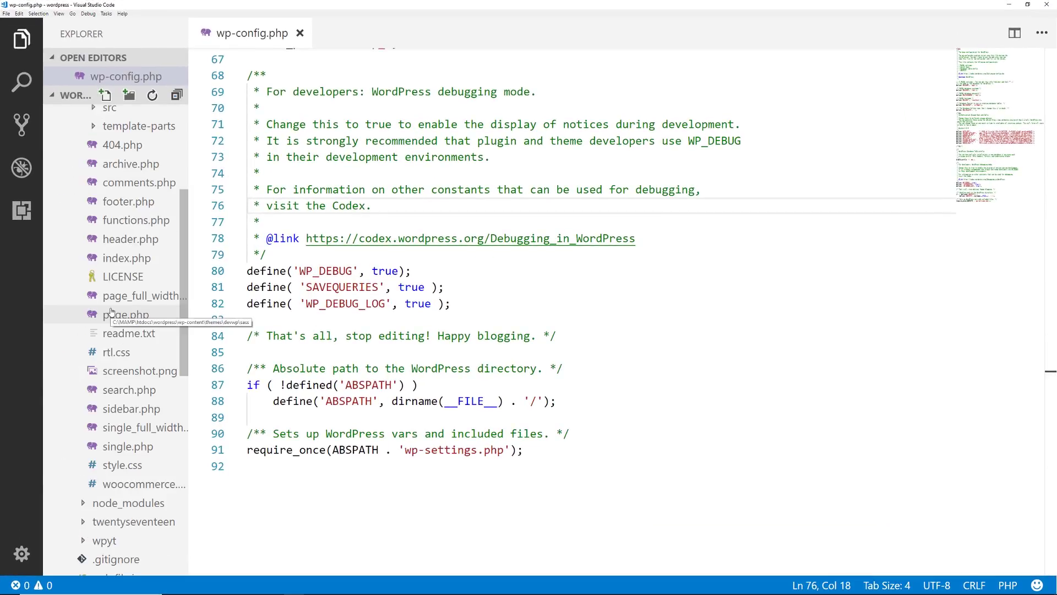
pyautogui.click(132, 220)
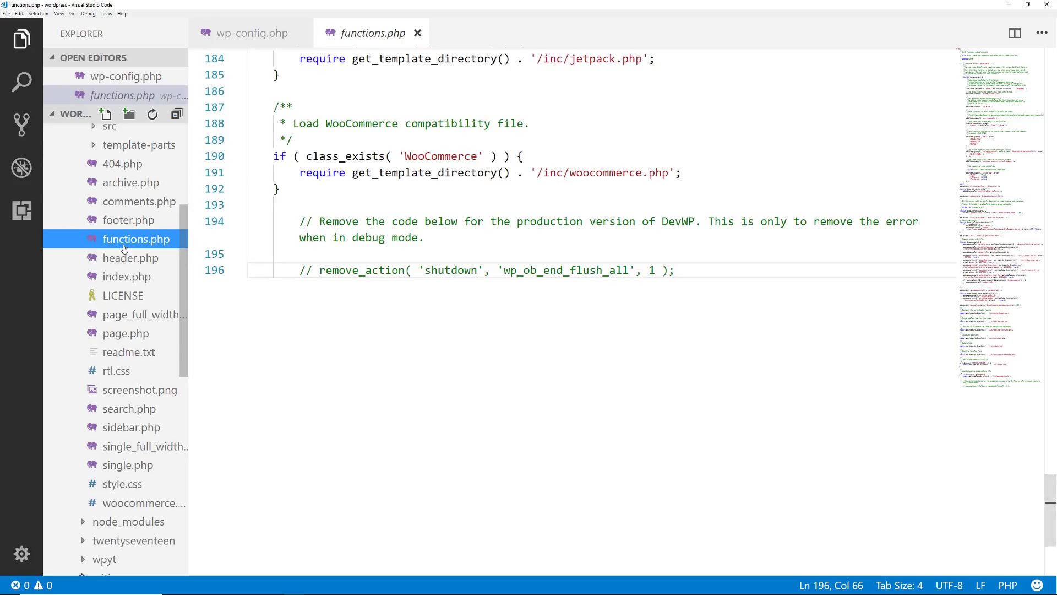
# - Uncomment the remove_action( 'shutdown', 'wp_ob_end_flush_all', 1 ) line at the end of functions.php and save the file
pyautogui.click(563, 270)
pyautogui.hotkey('ctrl', '/')
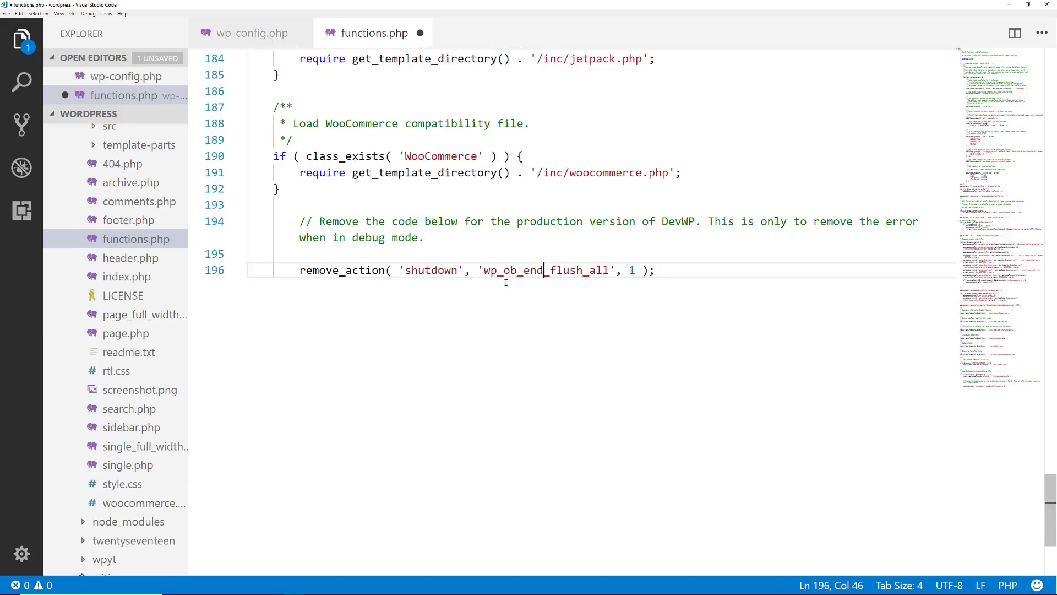
pyautogui.click(636, 269)
pyautogui.click(570, 270)
pyautogui.press('Up')
pyautogui.press('Up')
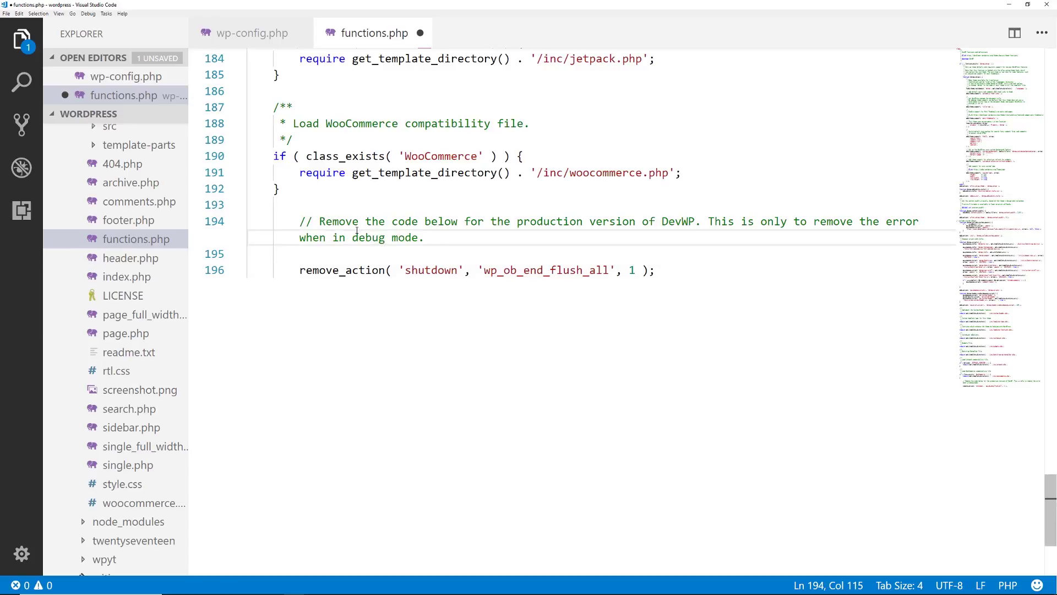
pyautogui.moveTo(368, 272)
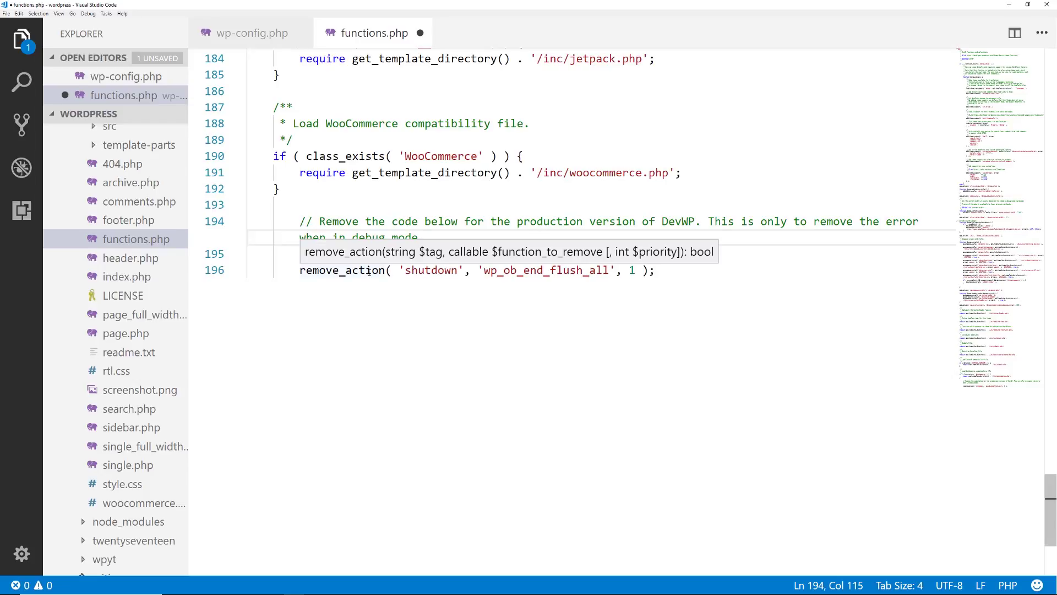
pyautogui.hotkey('ctrl', 's')
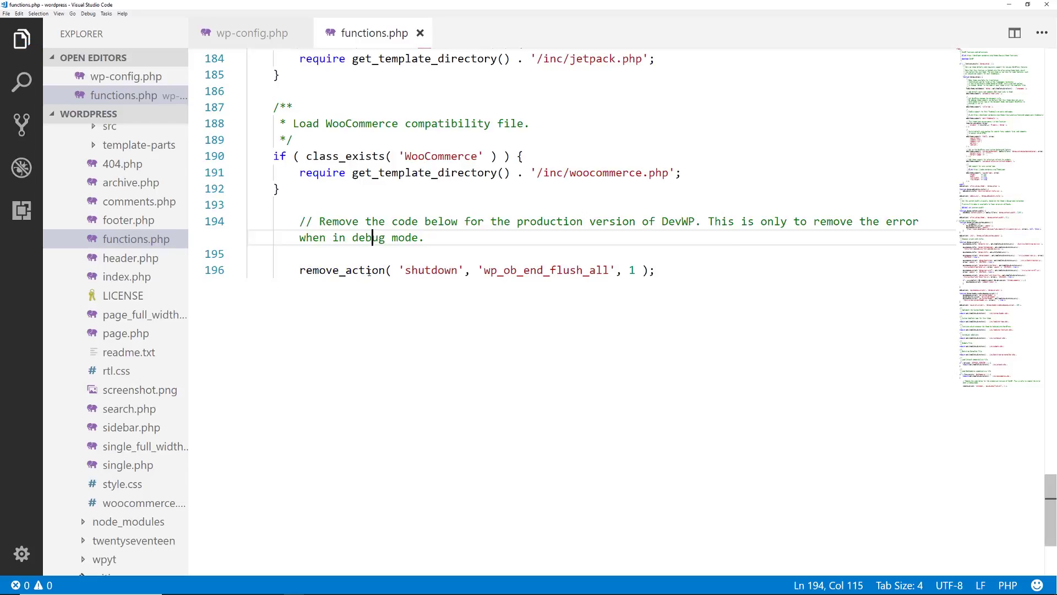
# - Switch back to Chrome, reload the Developer Helper page and check its footer for the zlib output compression notices
pyautogui.press('super+Tab')
pyautogui.click(388, 275)
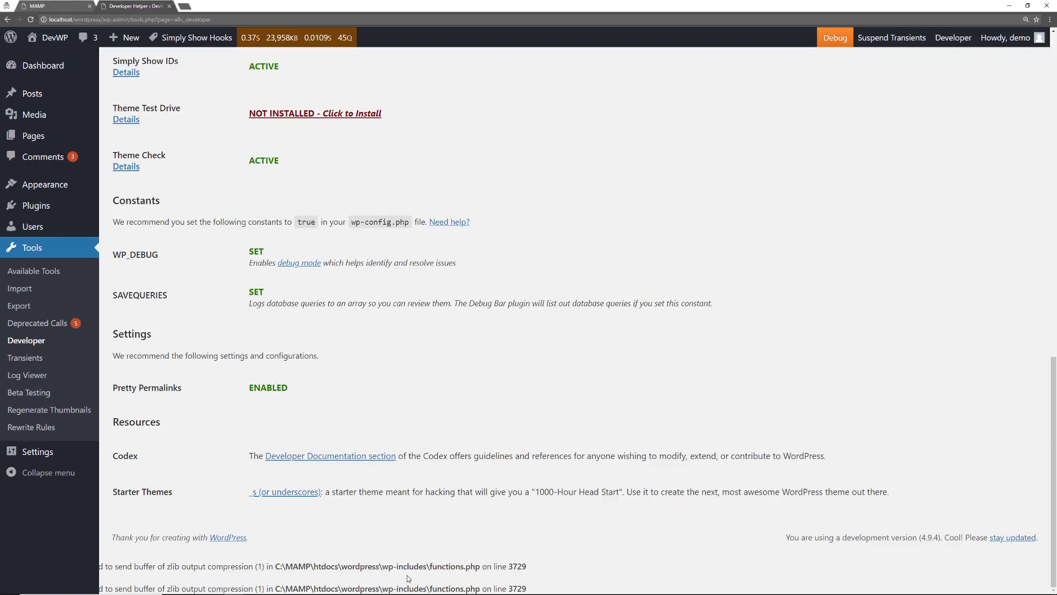
pyautogui.scroll(5, 407, 564)
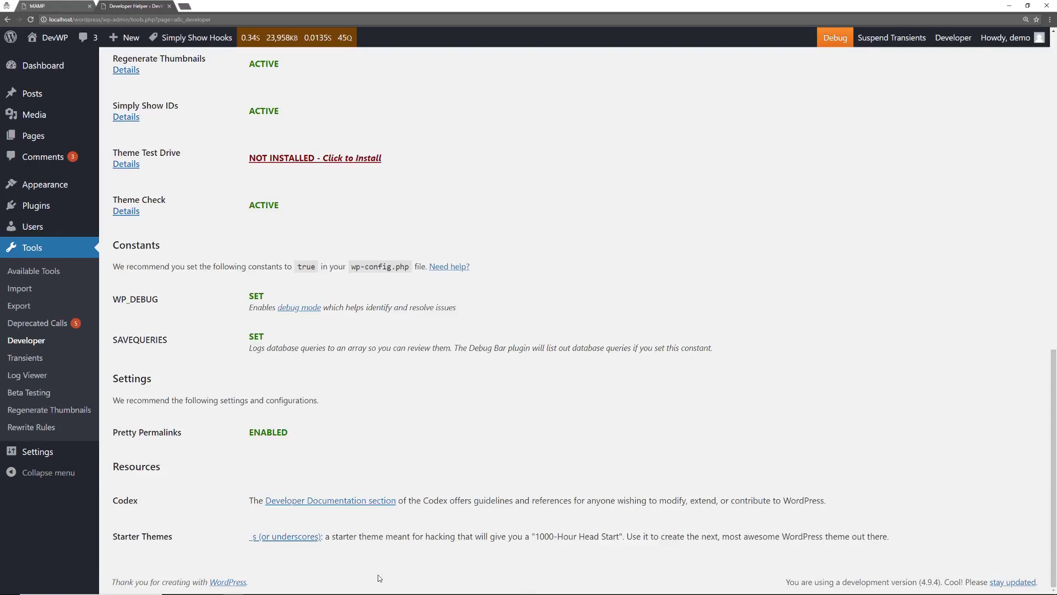
pyautogui.scroll(10, 377, 564)
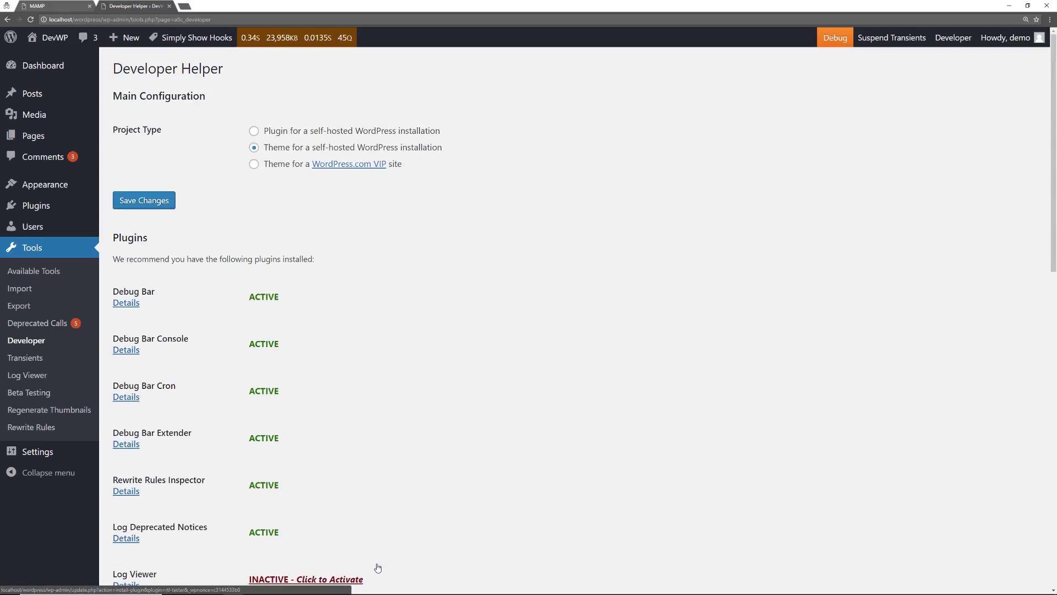
# - Go to the installed plugins list and read the Log Deprecated Notices plugin's description and ideas in its details
pyautogui.click(135, 207)
pyautogui.scroll(-1, 230, 263)
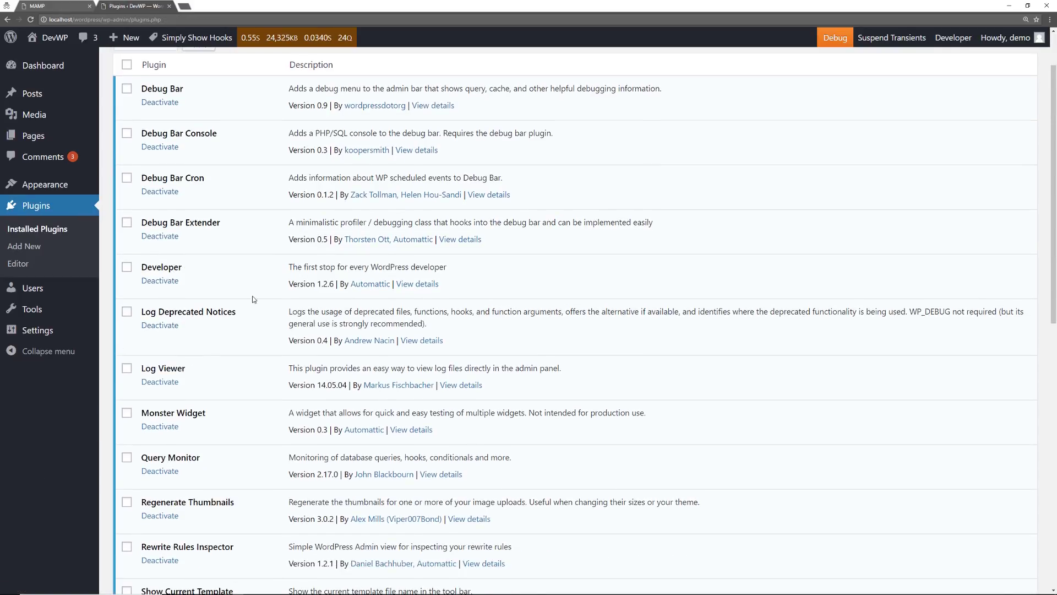
pyautogui.click(423, 341)
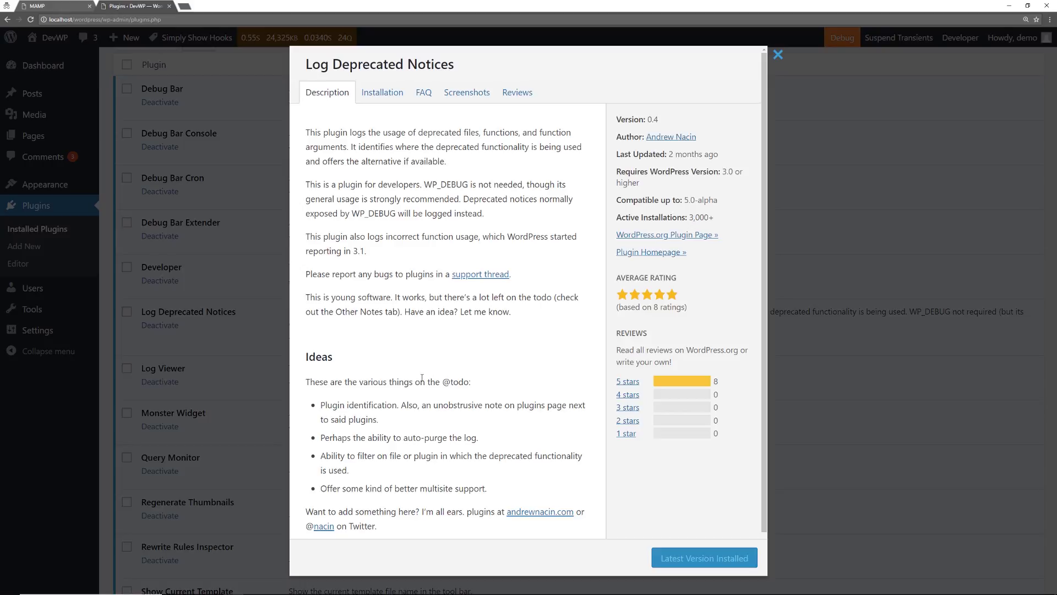
pyautogui.click(778, 54)
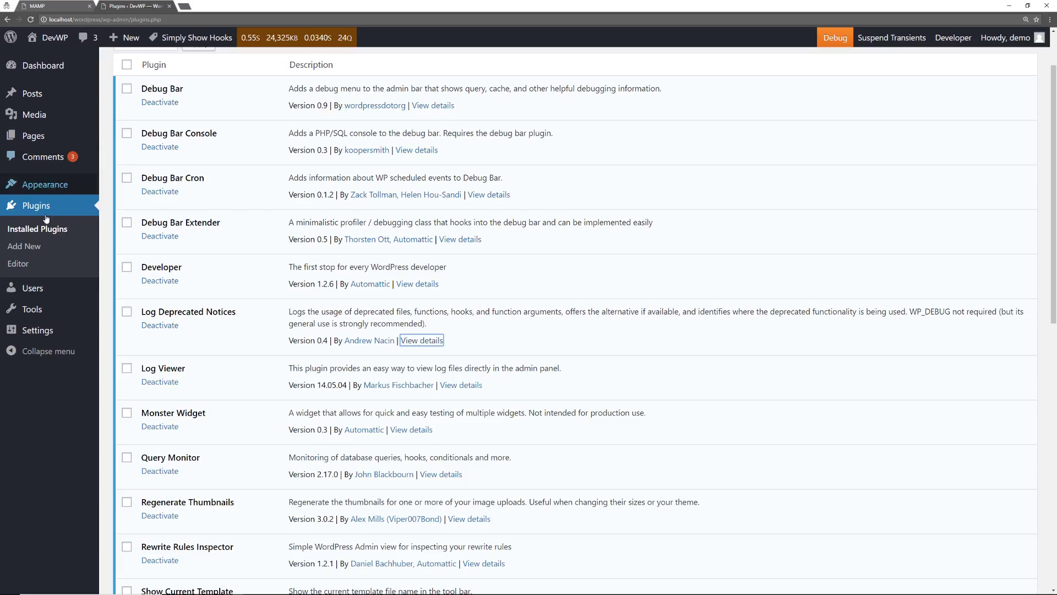
# - Review the Deprecated Calls log with its functions, alternatives and usage counts
pyautogui.moveTo(30, 314)
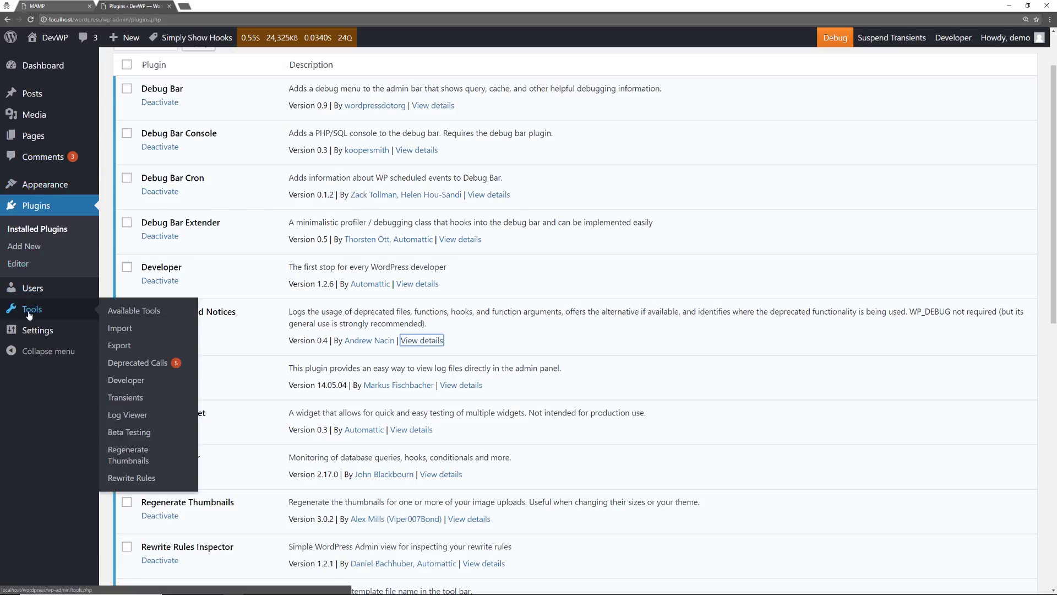
pyautogui.click(136, 363)
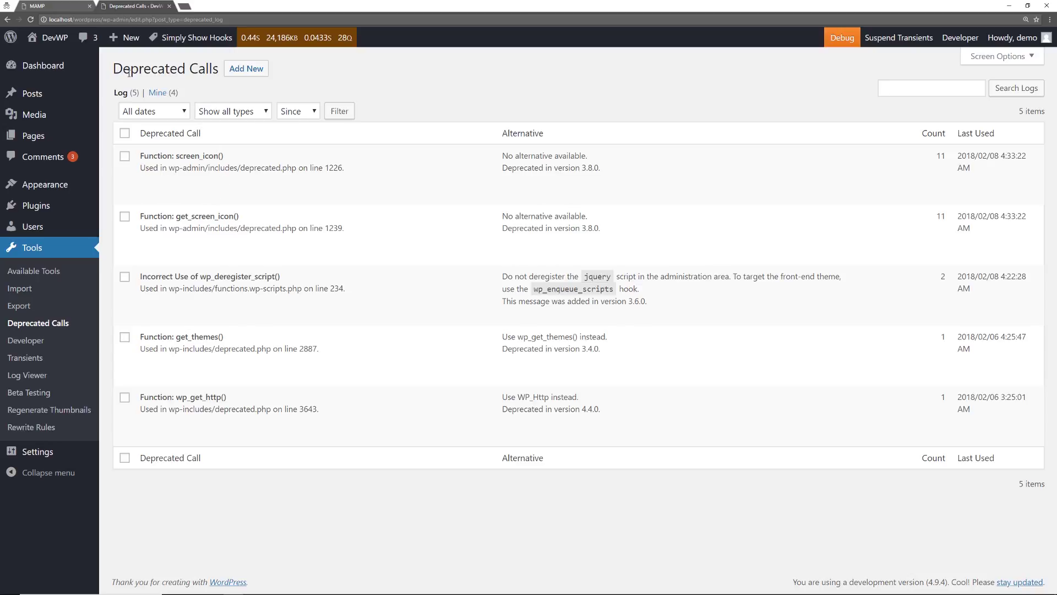
pyautogui.moveTo(232, 174)
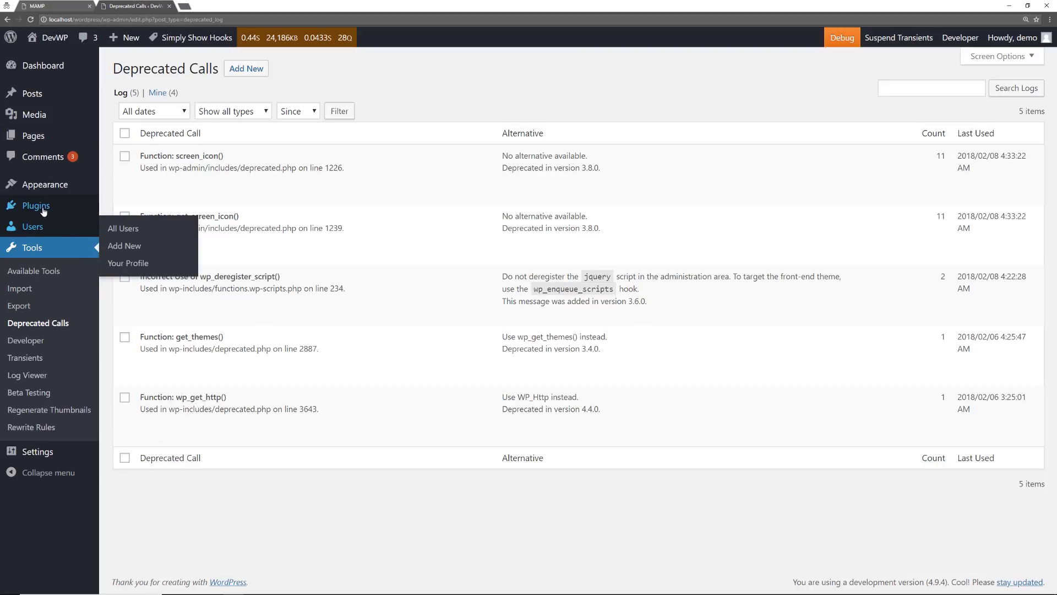
# - Read the Log Viewer plugin's details and check the WP_DEBUG_LOG definition in wp-config.php in Visual Studio Code, returning to Chrome
pyautogui.click(112, 208)
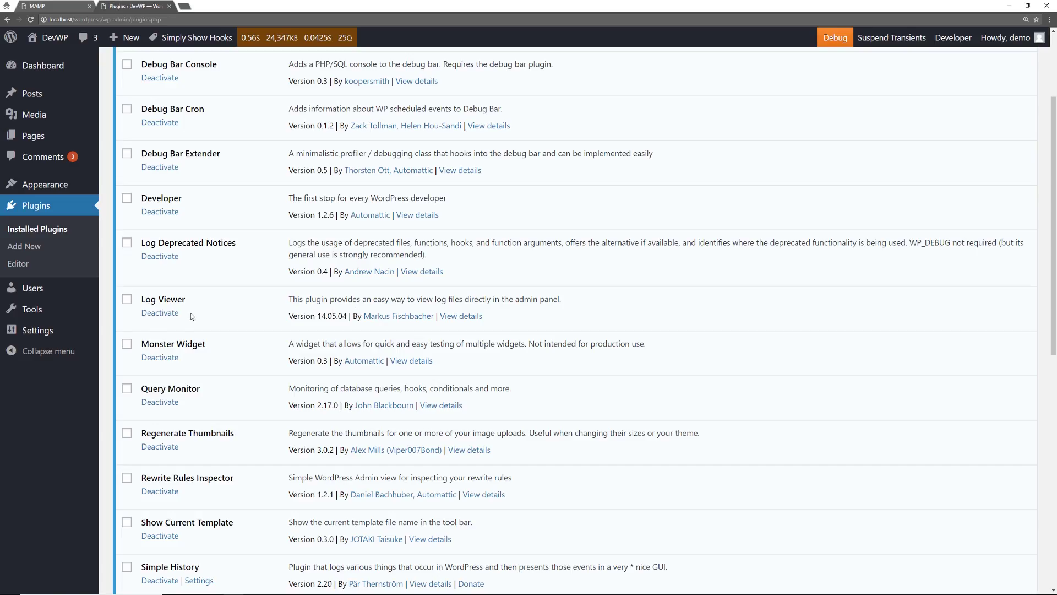
pyautogui.click(460, 316)
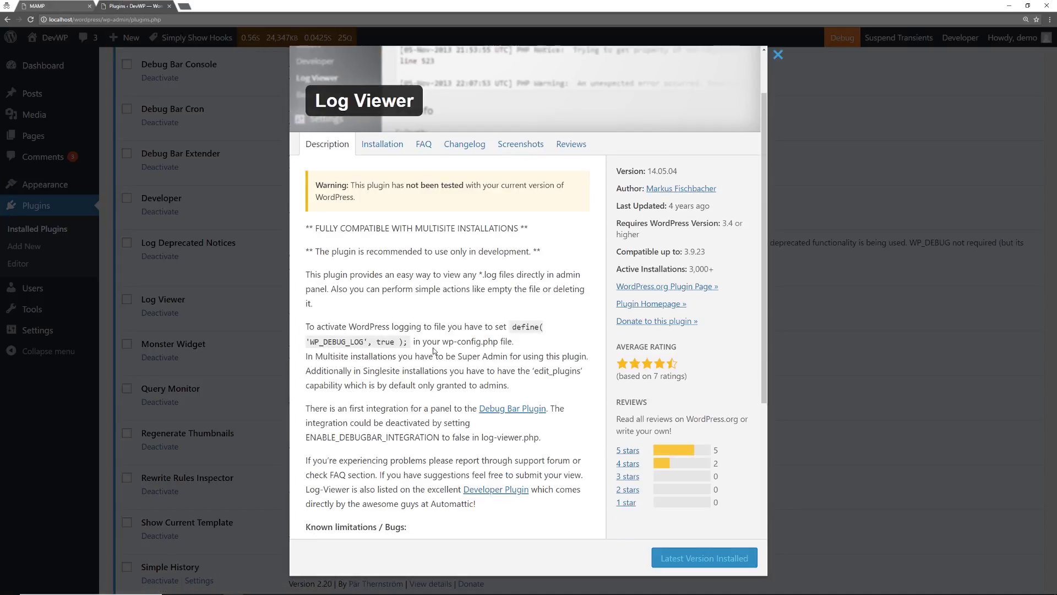
pyautogui.hotkey('alt', 'Tab')
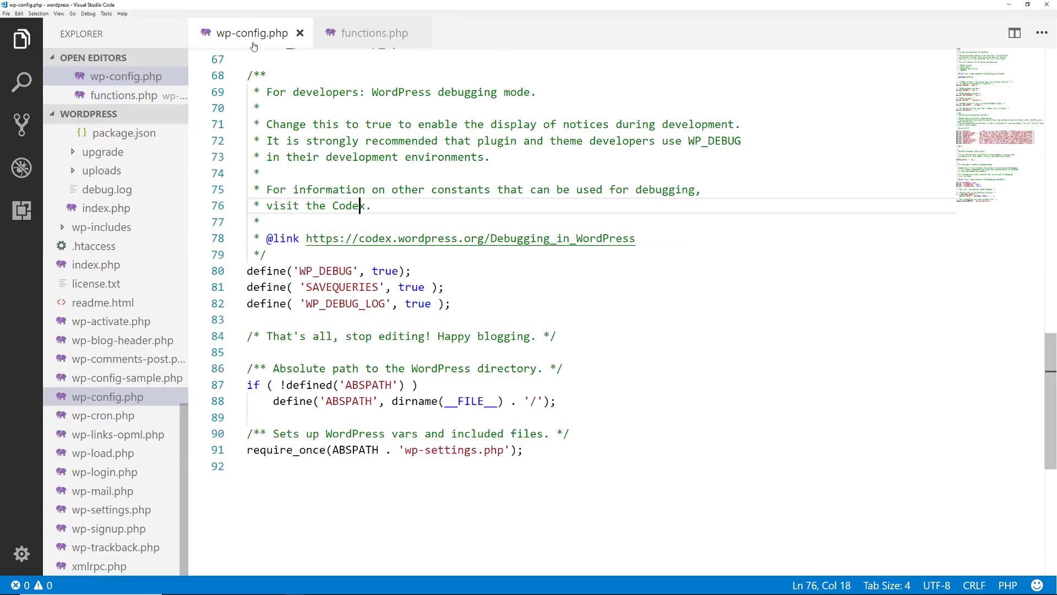
pyautogui.tripleClick(382, 306)
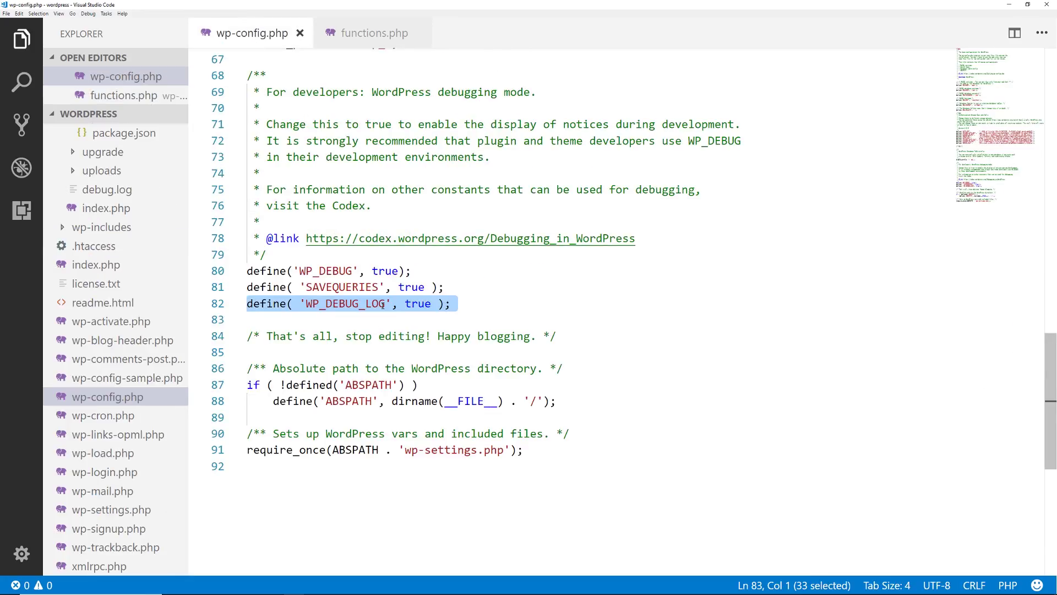
pyautogui.press('super+Tab')
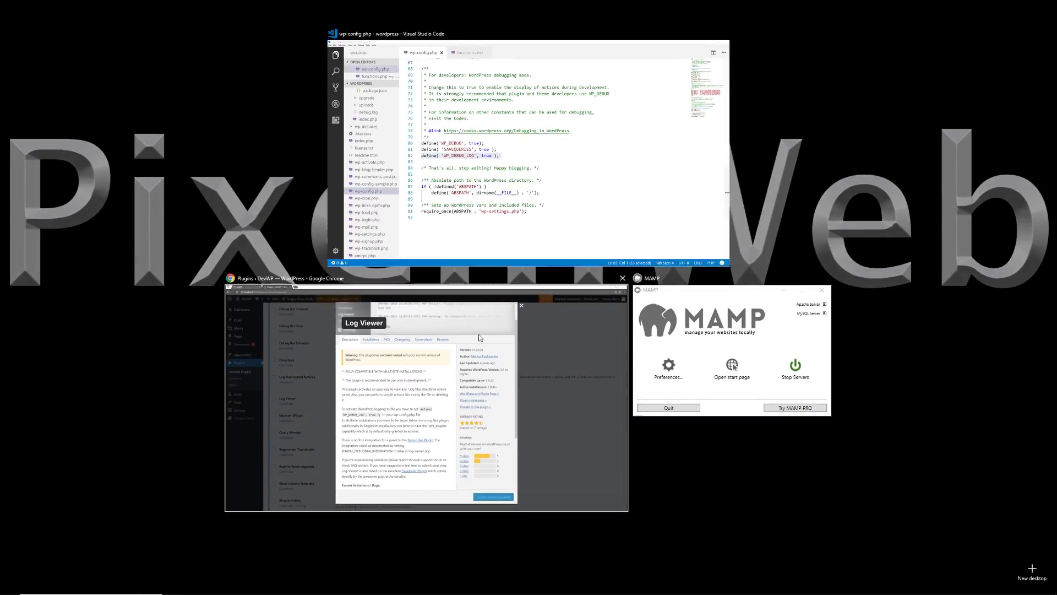
pyautogui.click(447, 437)
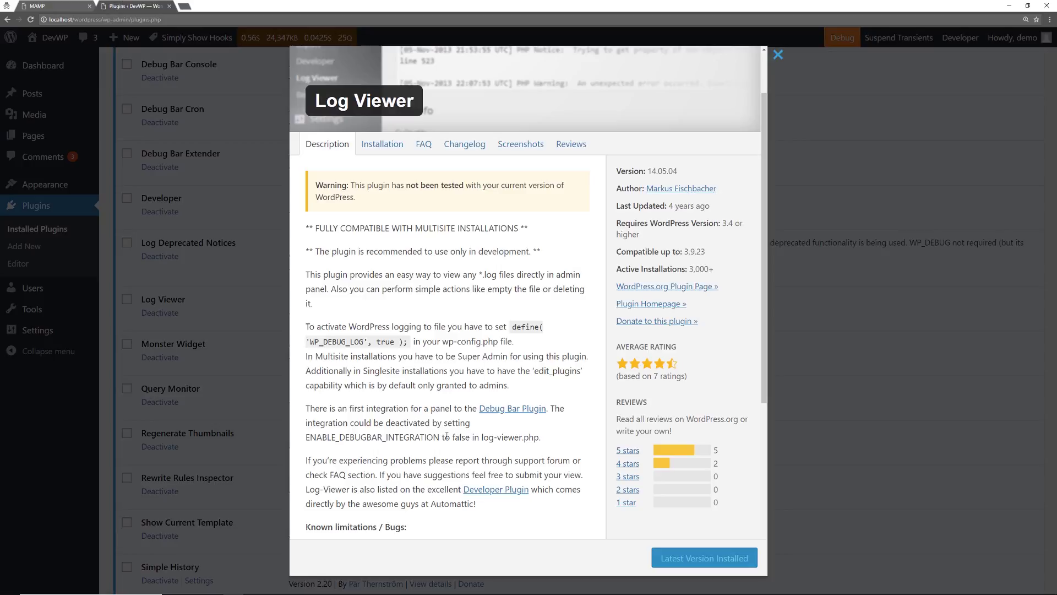
# - Close the plugin details and examine the debug.log entries and file path in the Log Viewer's Files View
pyautogui.click(778, 54)
pyautogui.moveTo(33, 312)
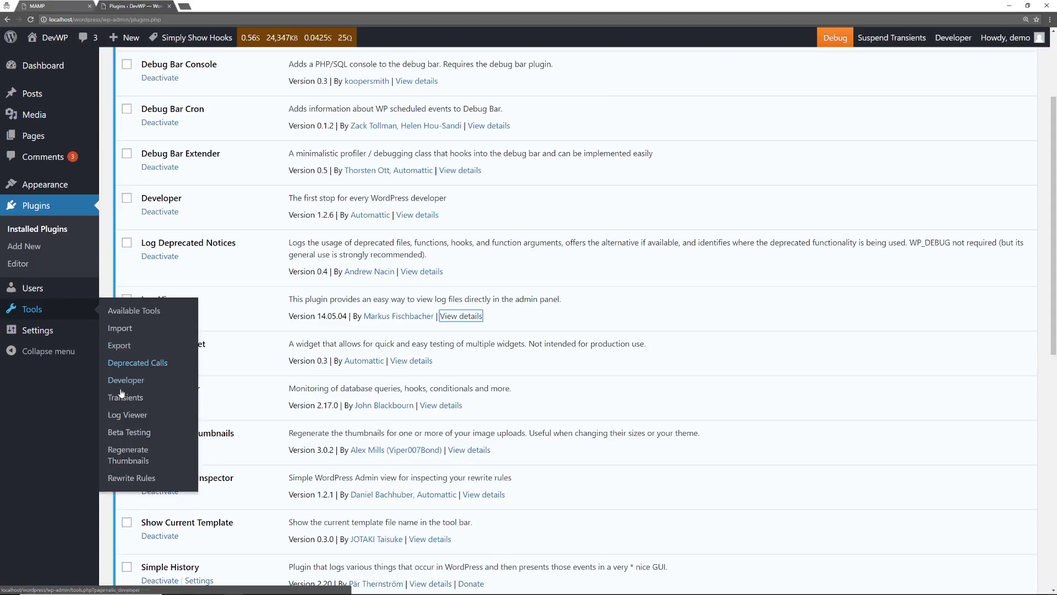
pyautogui.click(127, 417)
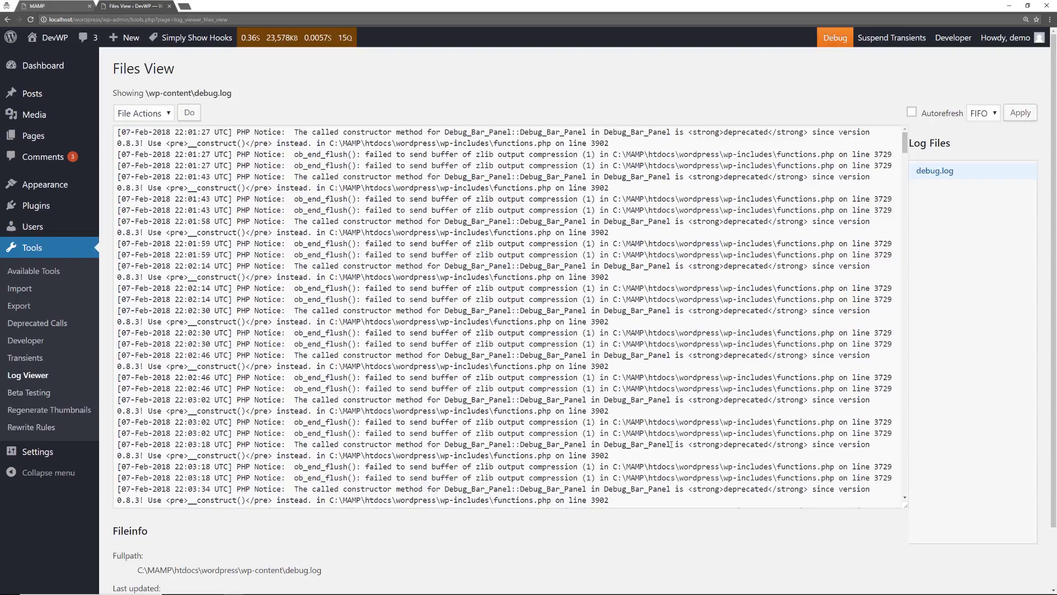
pyautogui.scroll(-4, 671, 444)
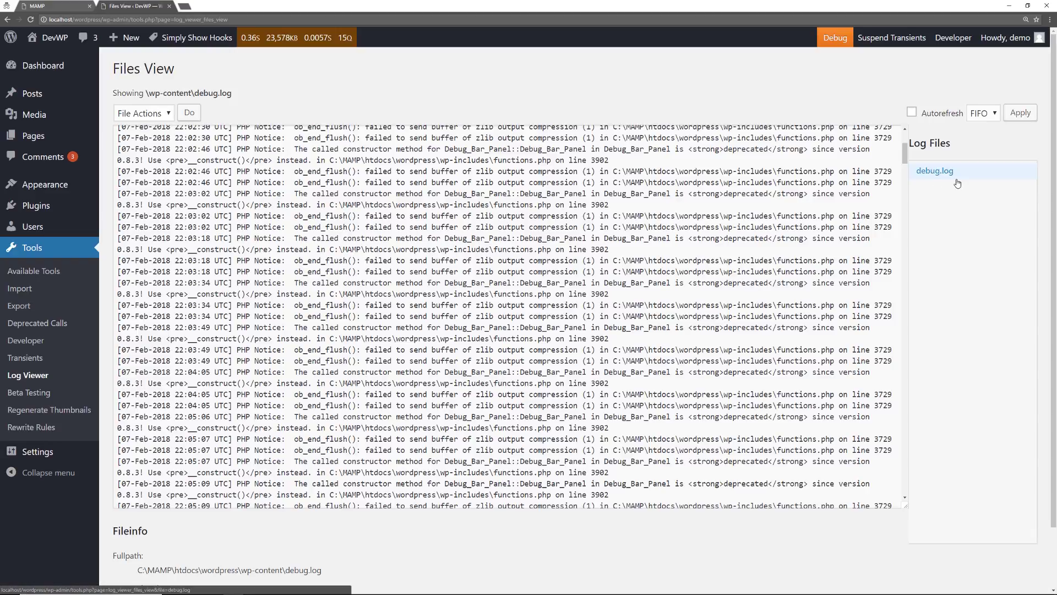
pyautogui.scroll(-5, 412, 272)
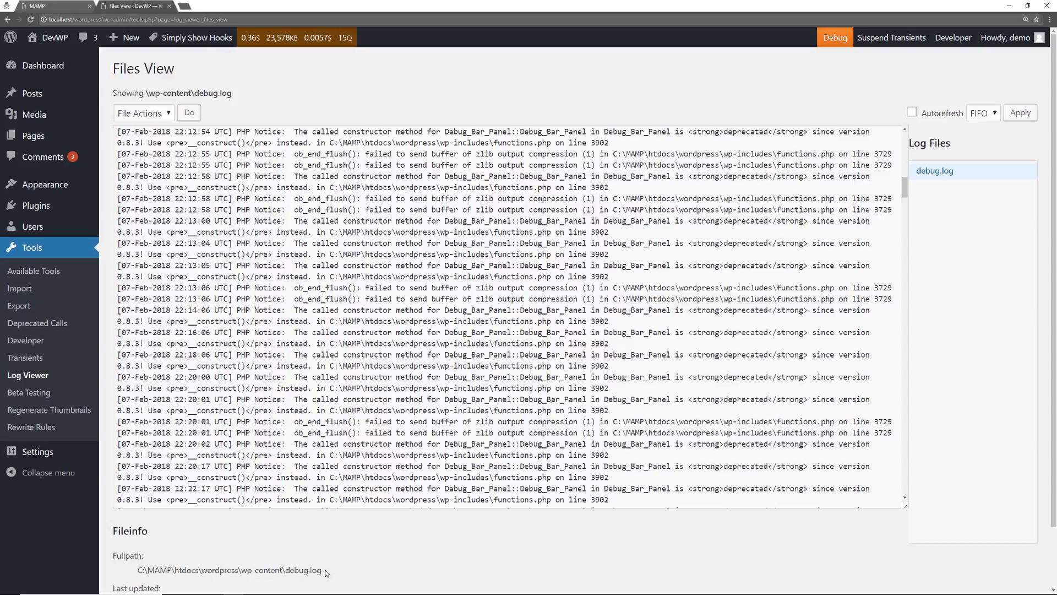
# - Switch to Visual Studio Code and look through the entries of debug.log in the wp-content folder
pyautogui.press('super+Tab')
pyautogui.click(467, 348)
pyautogui.click(108, 190)
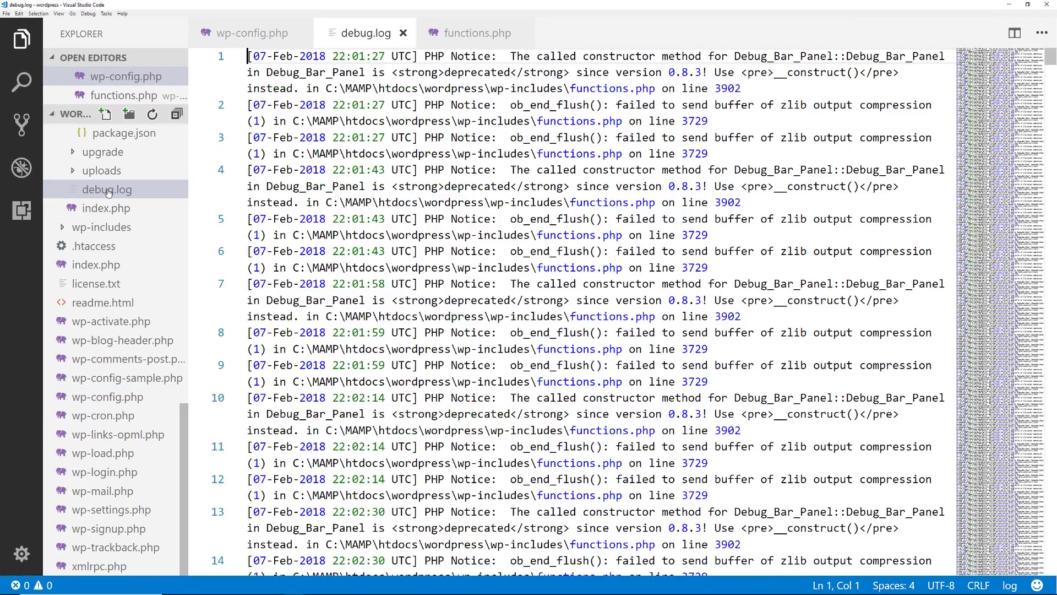
pyautogui.scroll(-4, 465, 421)
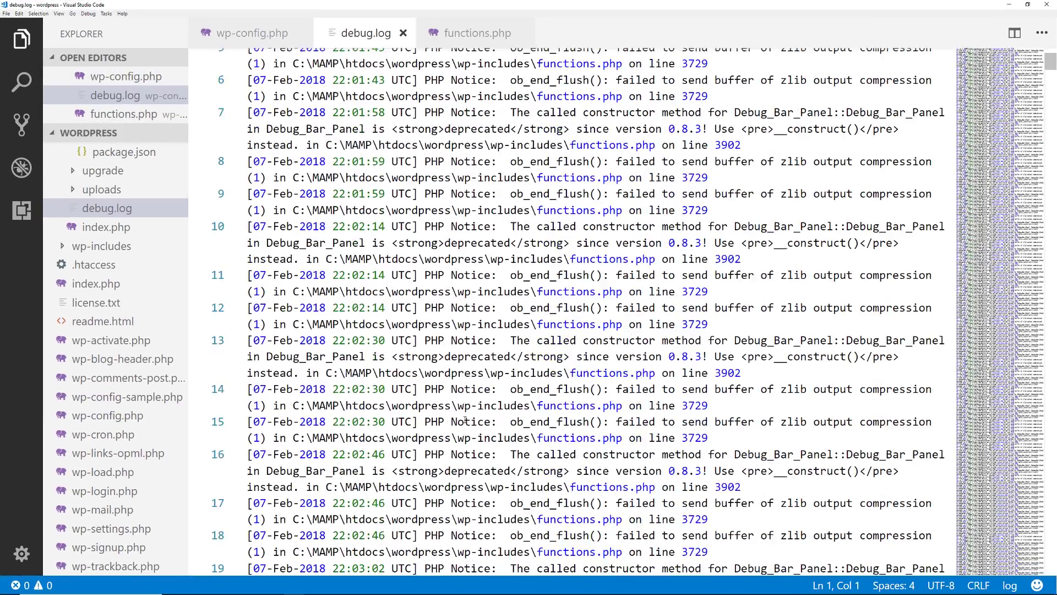
# - Switch back to Chrome and return to the installed plugins list, going to the entries after Log Viewer
pyautogui.press('super+Tab')
pyautogui.click(466, 421)
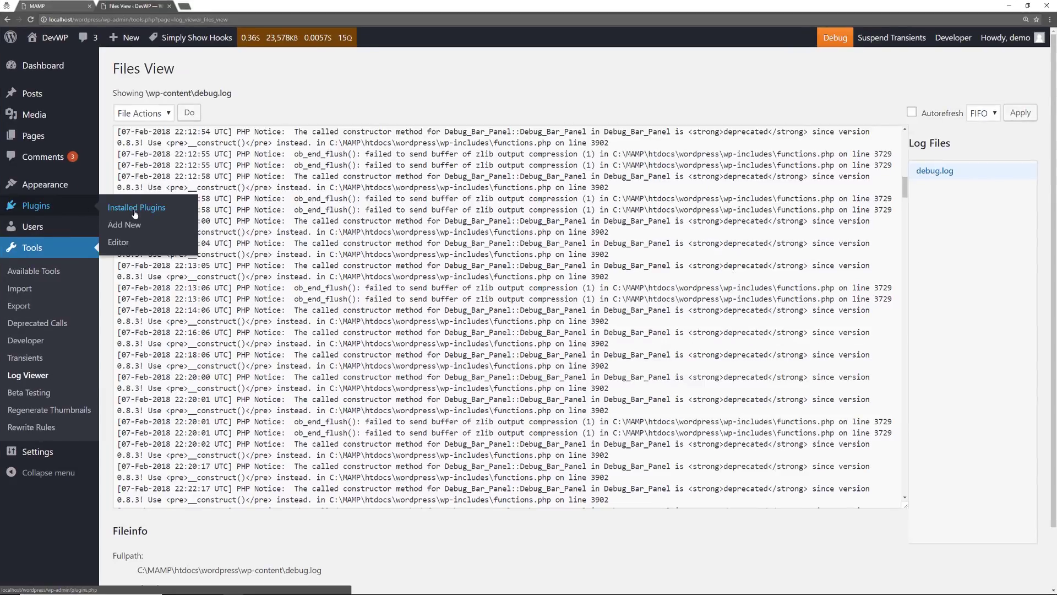
pyautogui.click(135, 214)
pyautogui.scroll(-2, 283, 284)
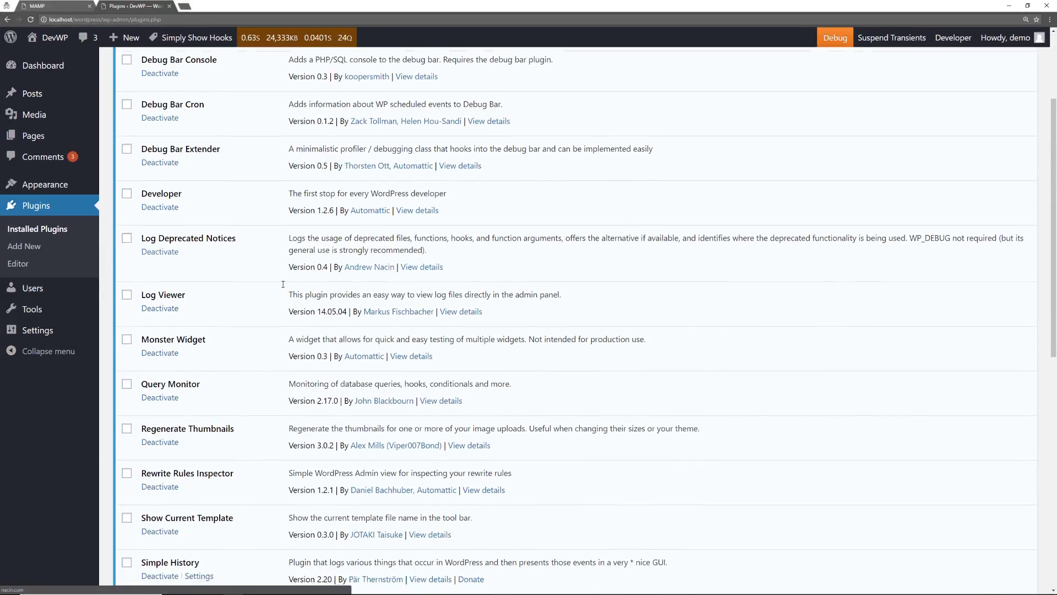
# - Read the Monster Widget plugin's description in its details window and close the window
pyautogui.scroll(-1, 283, 284)
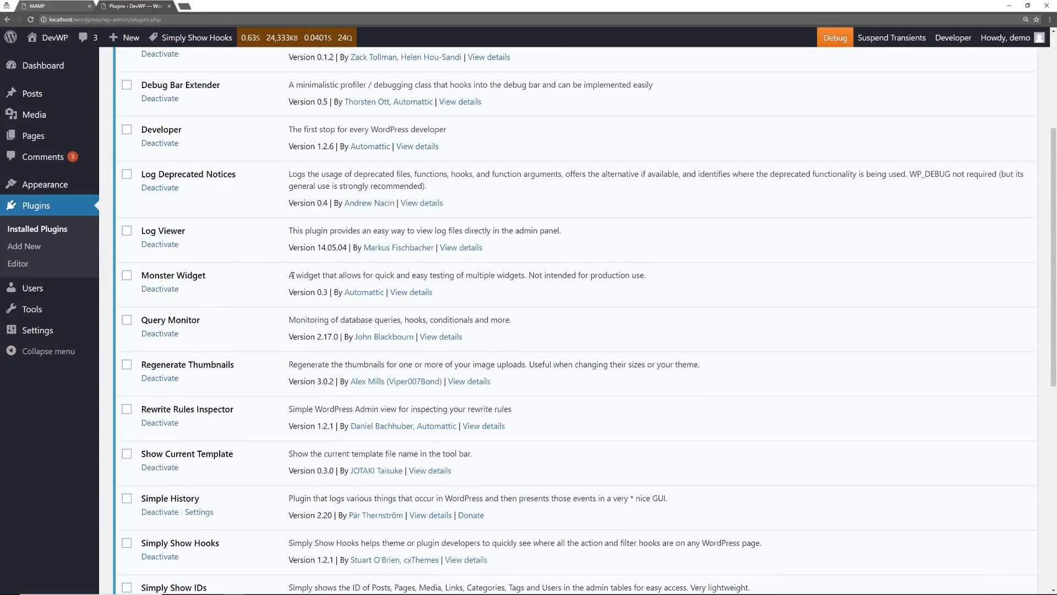
pyautogui.click(428, 293)
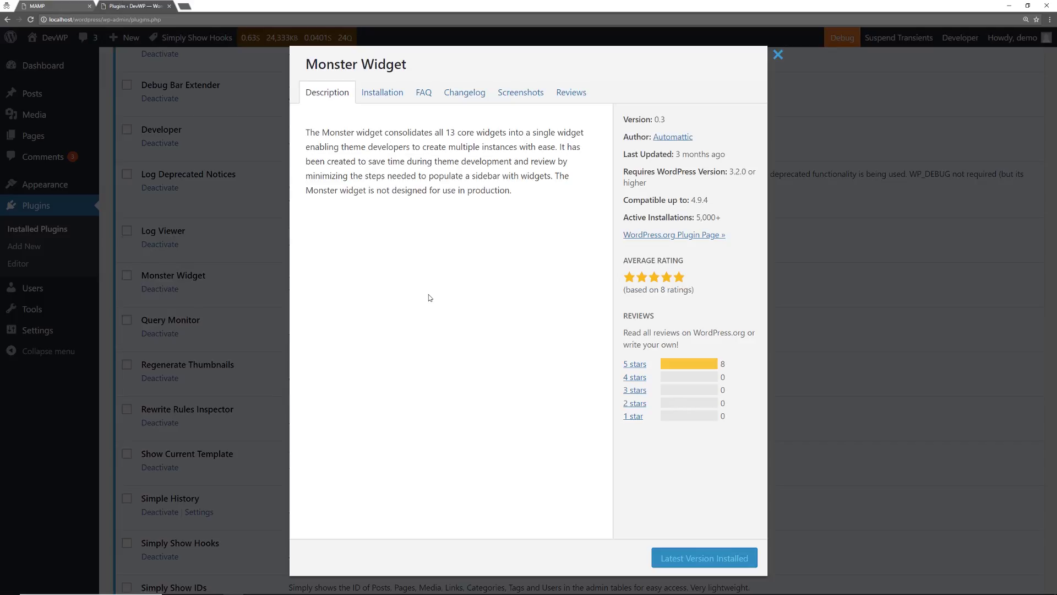
pyautogui.click(778, 55)
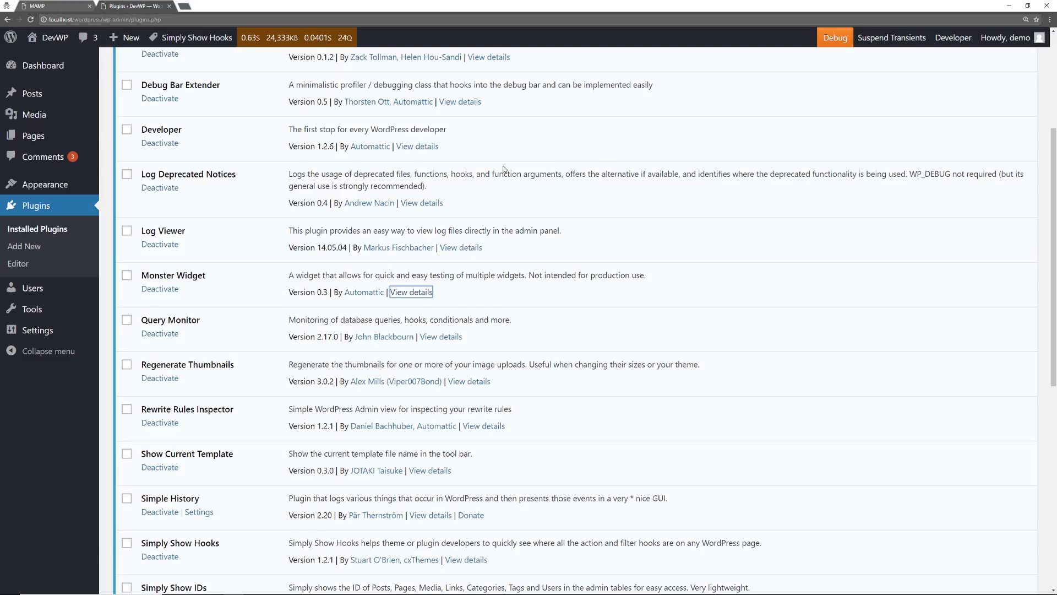
# - Visit the site's front page, look through the current sidebar widgets down to Meta, and return to the page top
pyautogui.click(160, 98)
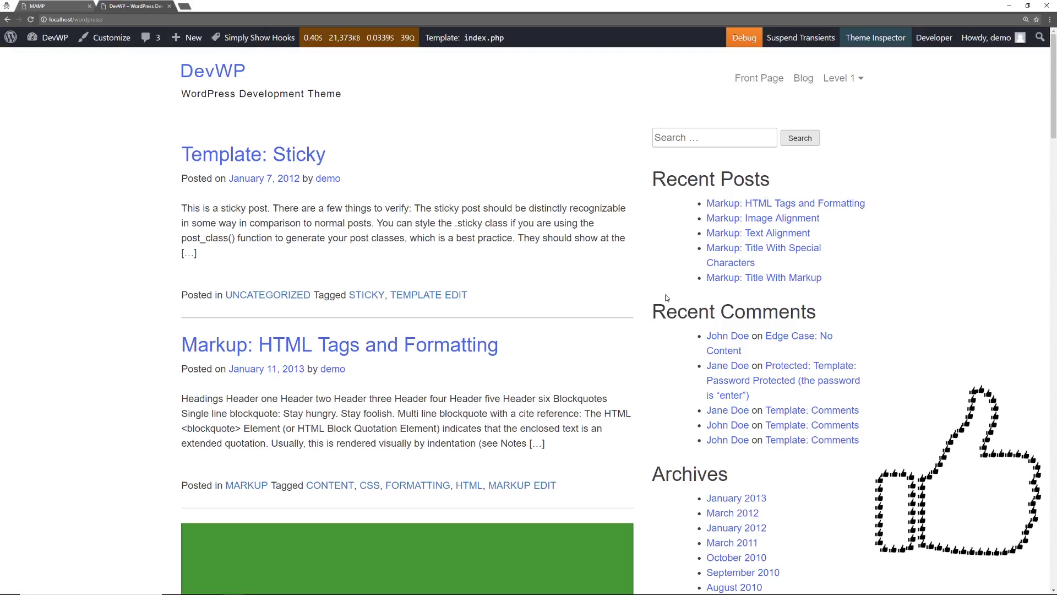
pyautogui.scroll(-9, 675, 357)
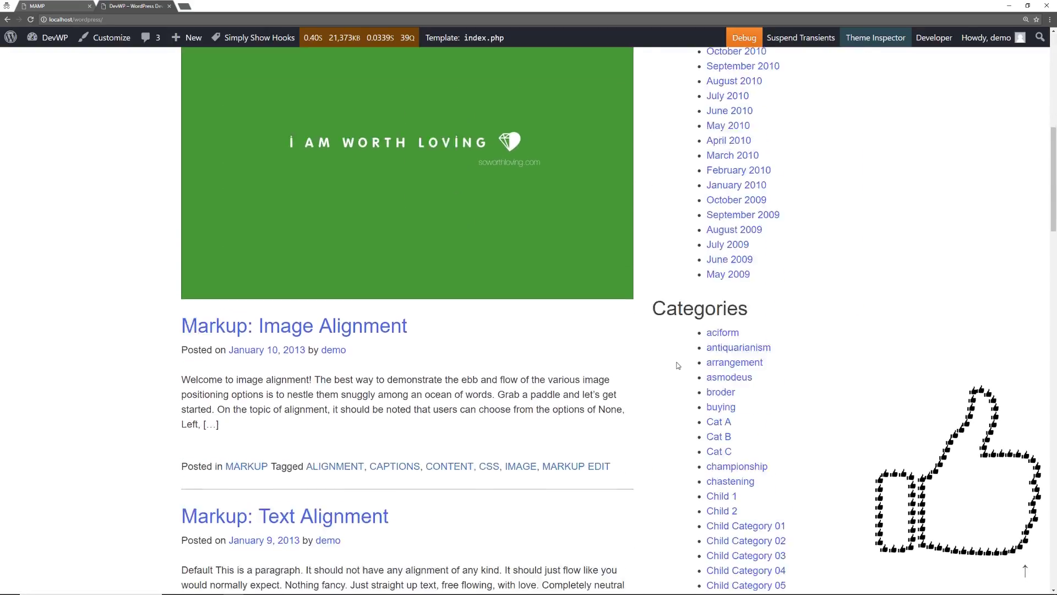
pyautogui.scroll(-20, 678, 365)
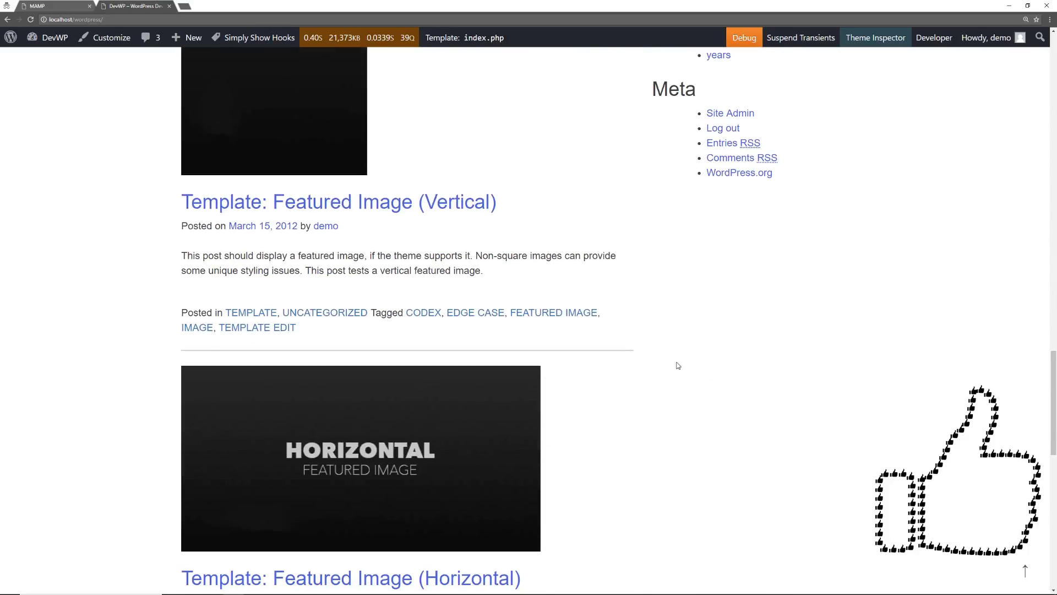
pyautogui.press('Home')
# - Open the site's widget settings and add the Monster widget as the first item of the Right Sidebar
pyautogui.moveTo(55, 50)
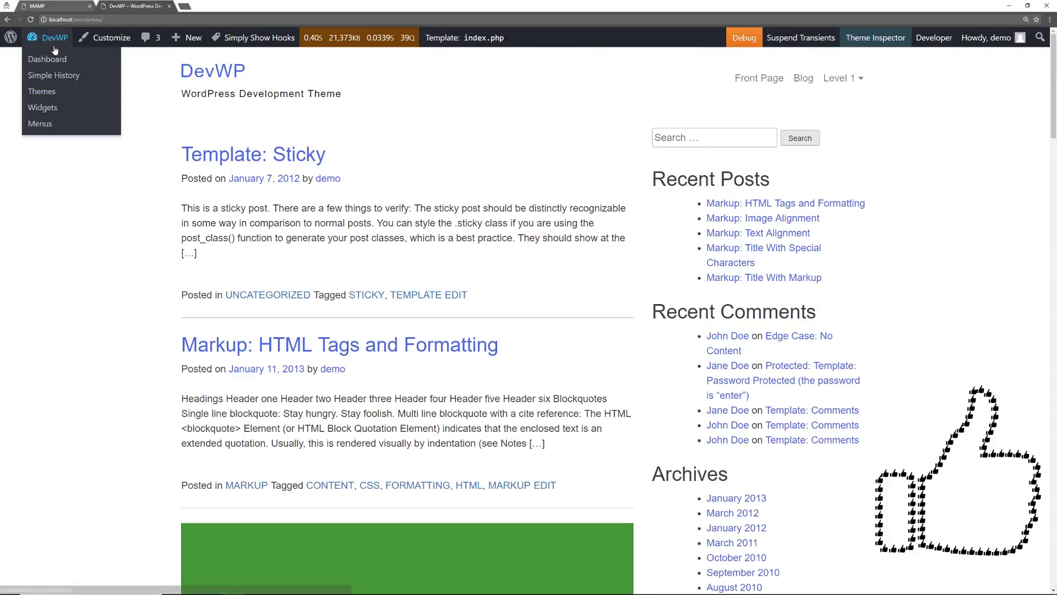
pyautogui.click(42, 110)
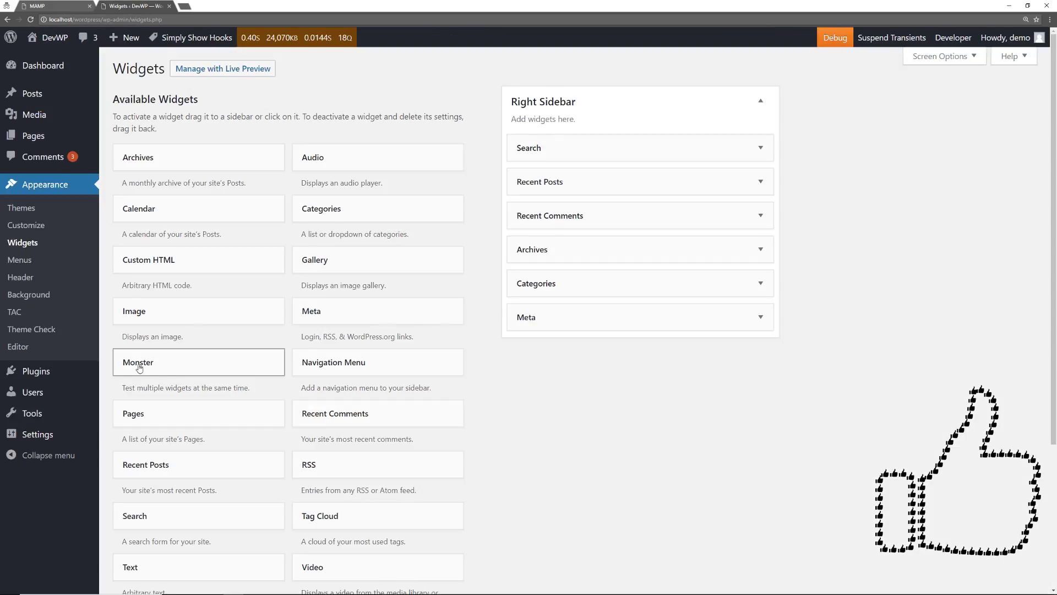
pyautogui.moveTo(139, 368); pyautogui.dragTo(547, 137)
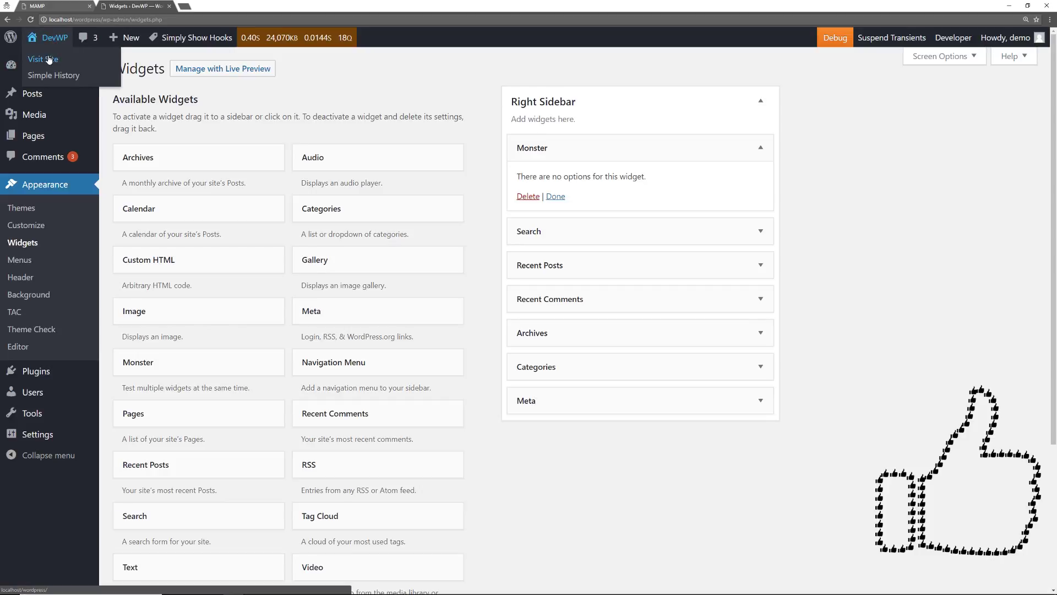
# - Visit the site and examine the Archives List, the Archives Dropdown's months and the Calendar in the sidebar
pyautogui.click(46, 59)
pyautogui.scroll(-5, 669, 204)
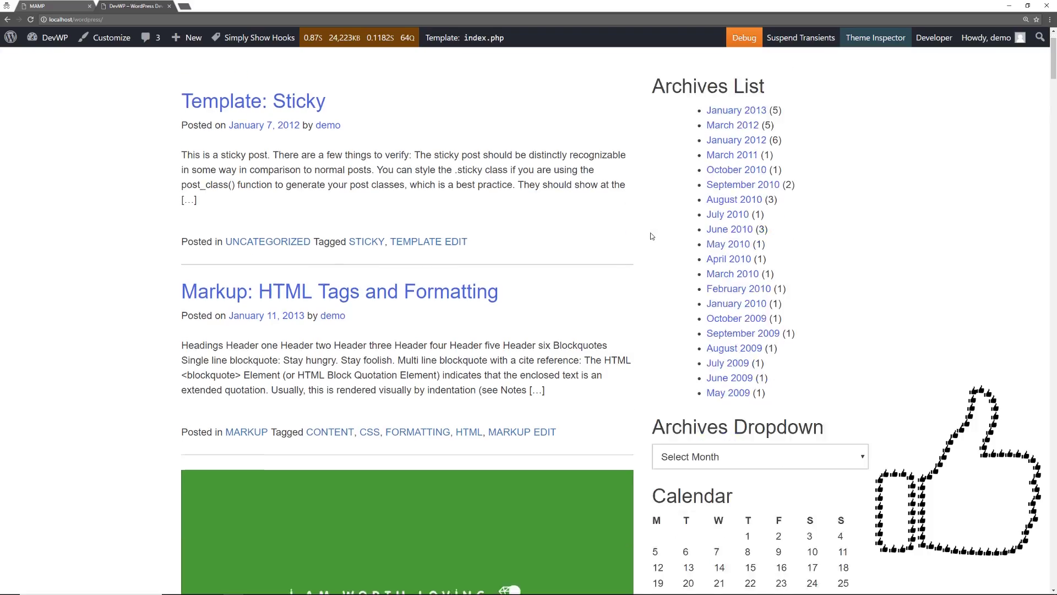
pyautogui.click(798, 243)
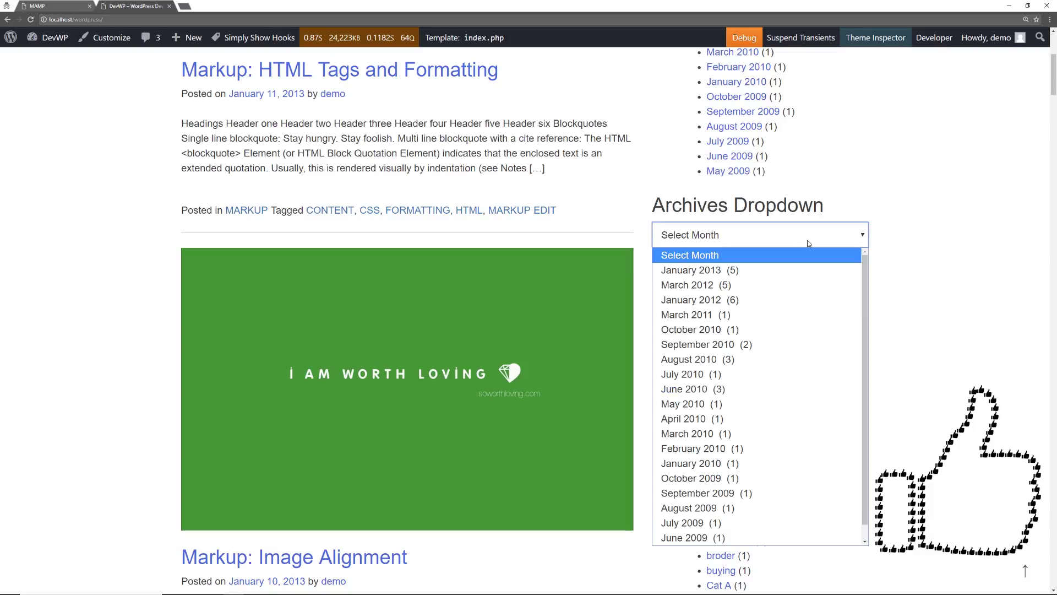
pyautogui.scroll(-2, 852, 309)
pyautogui.scroll(-1, 761, 292)
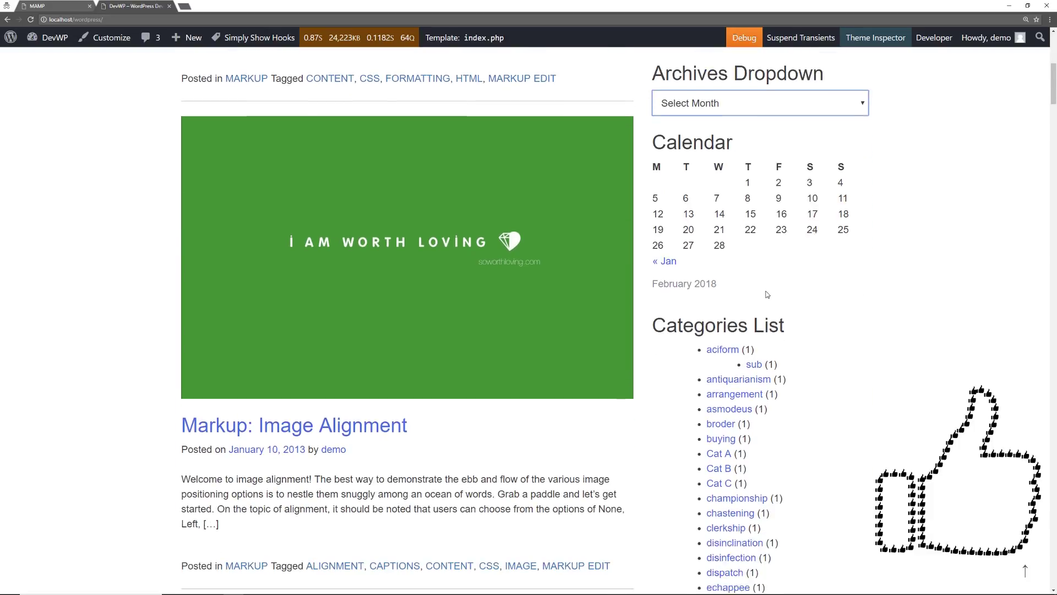
pyautogui.scroll(4, 837, 306)
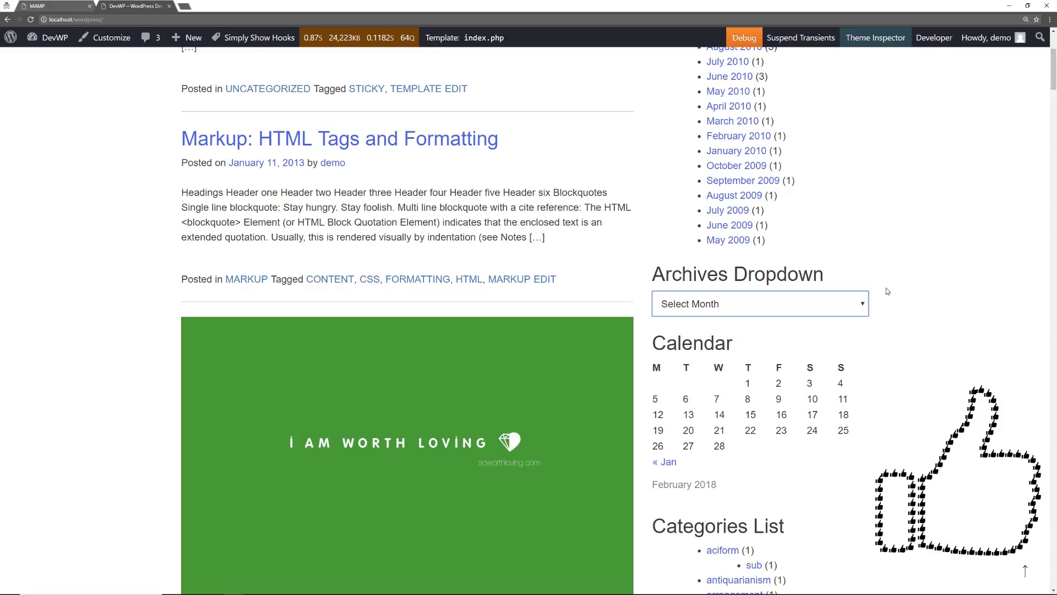
# - Look through the remaining sidebar widgets from Categories List to the RSS feed, and return to the page top
pyautogui.scroll(-7, 887, 290)
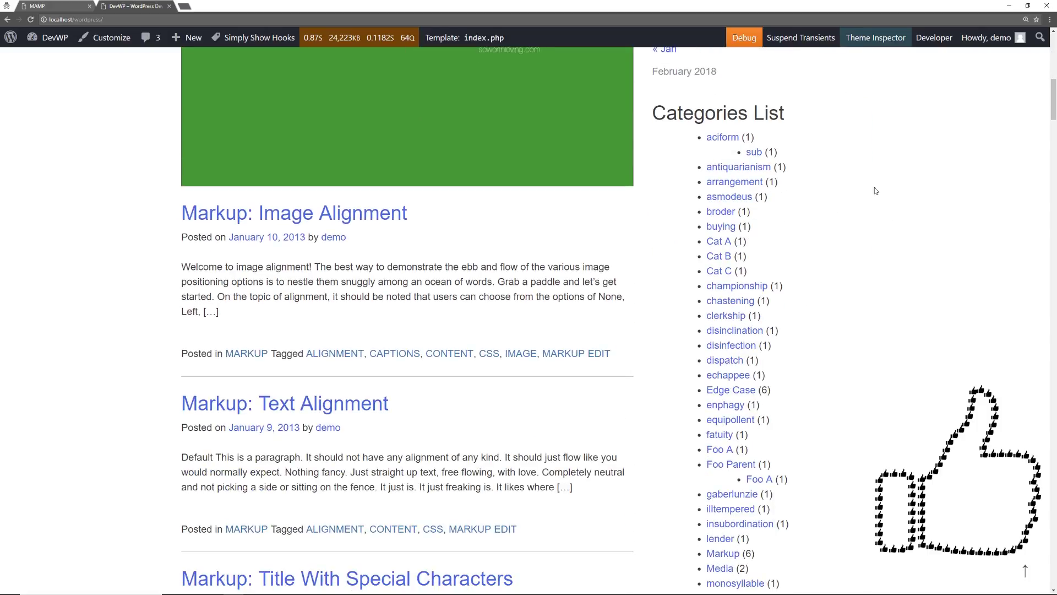
pyautogui.scroll(-18, 863, 257)
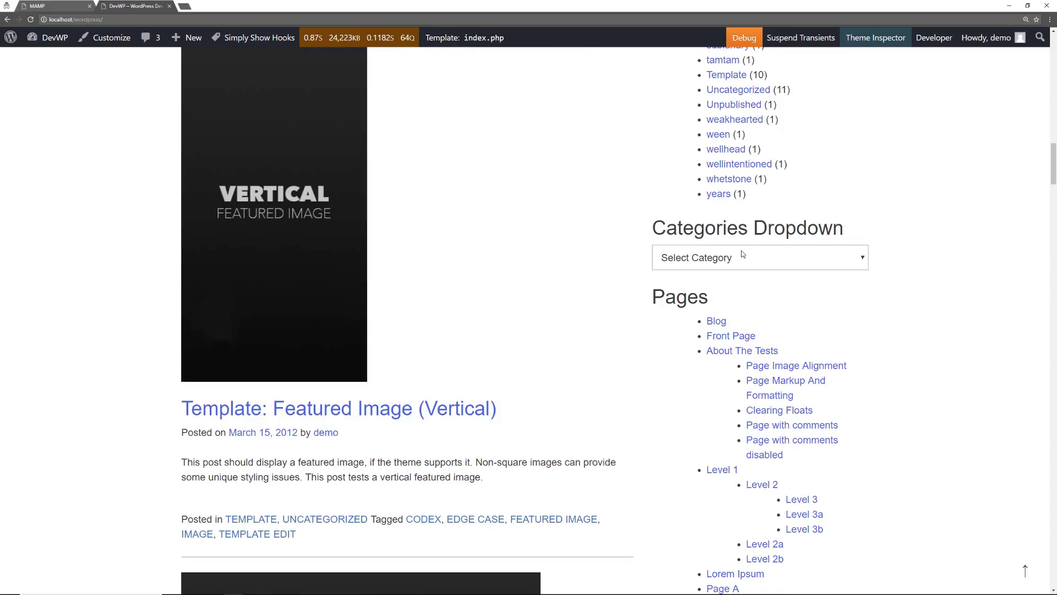
pyautogui.scroll(-1, 878, 262)
pyautogui.scroll(-3, 877, 262)
pyautogui.scroll(-4, 645, 387)
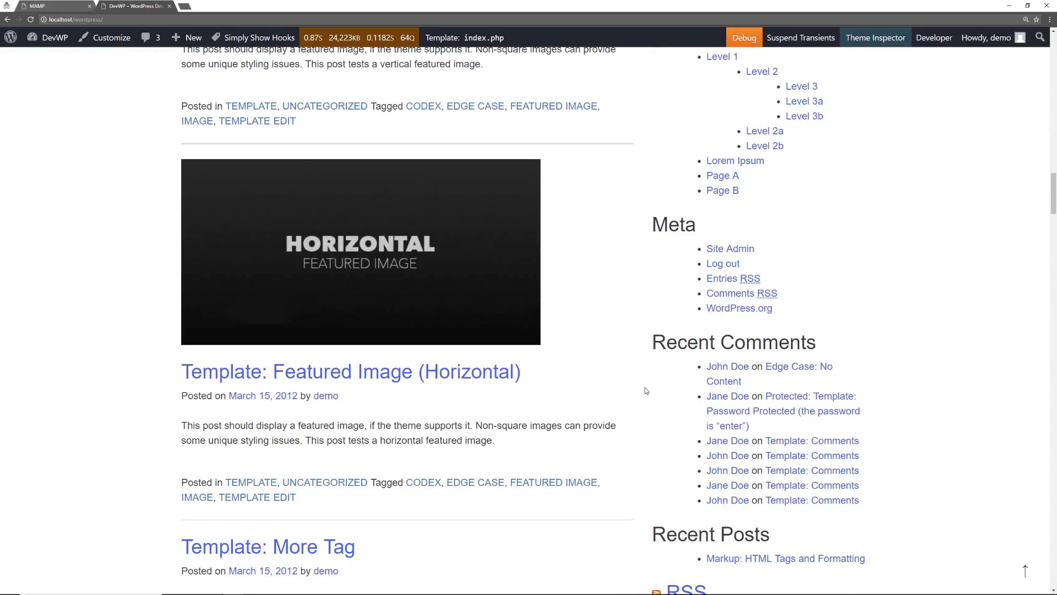
pyautogui.scroll(-5, 639, 358)
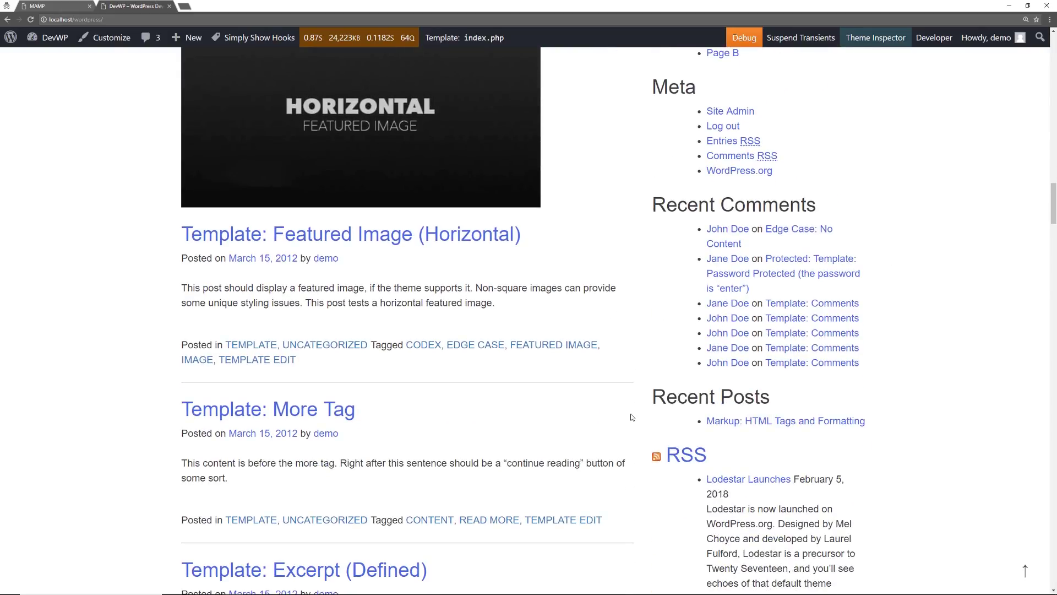
pyautogui.scroll(-3, 641, 359)
pyautogui.scroll(-3, 640, 359)
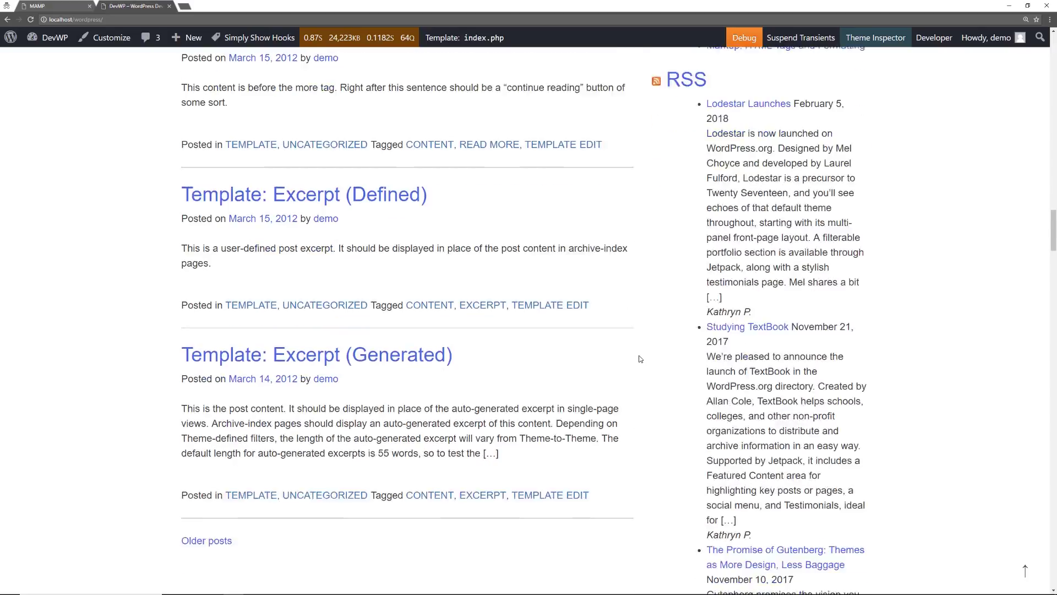
pyautogui.scroll(-3, 640, 358)
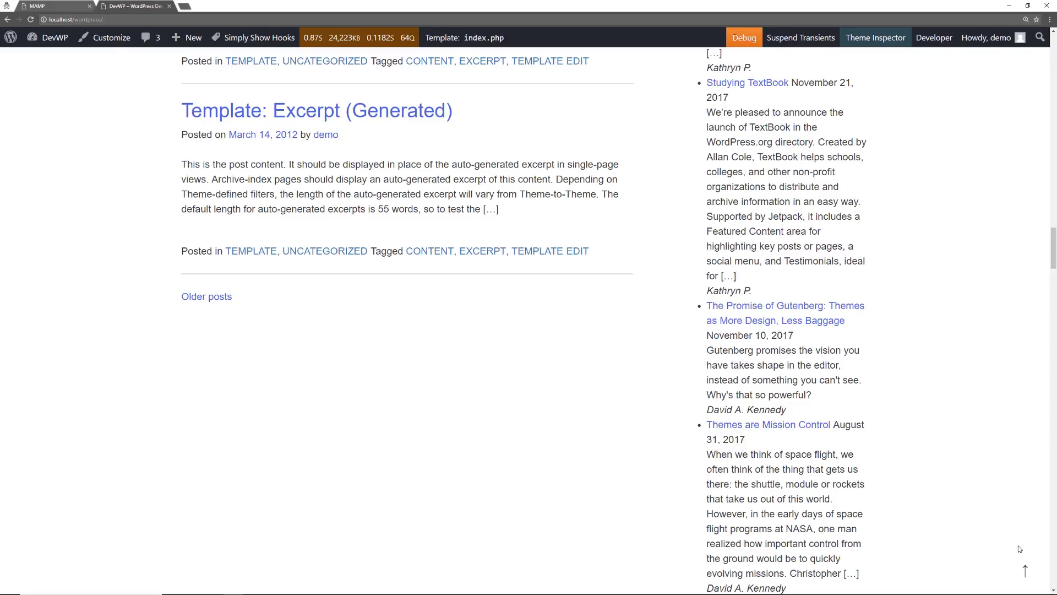
pyautogui.click(1025, 571)
# - Go back to the WordPress dashboard and open the installed plugins list at the Query Monitor entry
pyautogui.moveTo(49, 38)
pyautogui.click(48, 60)
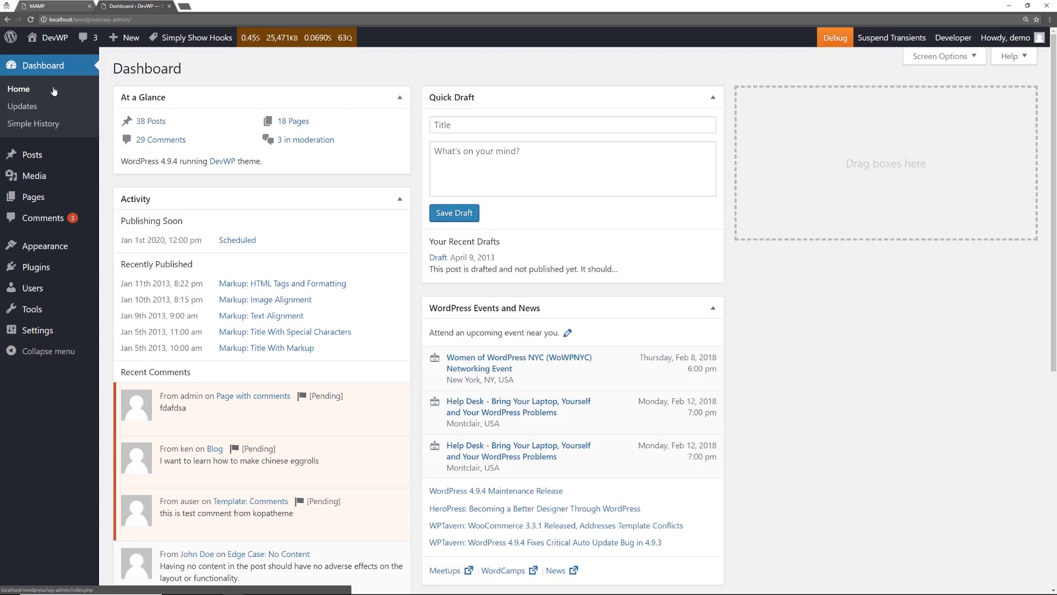
pyautogui.click(38, 268)
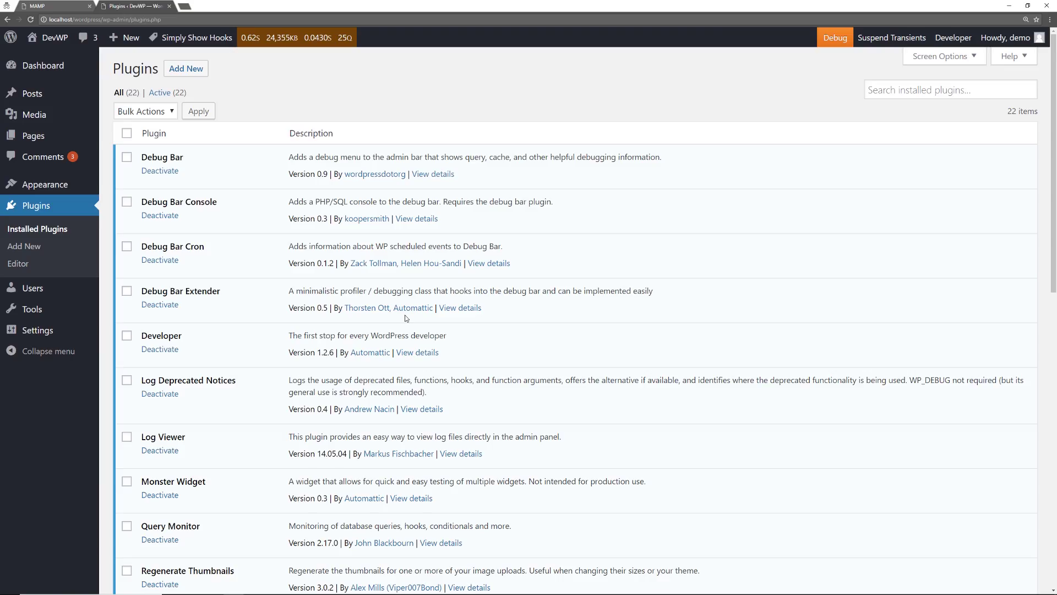
pyautogui.scroll(-3, 273, 379)
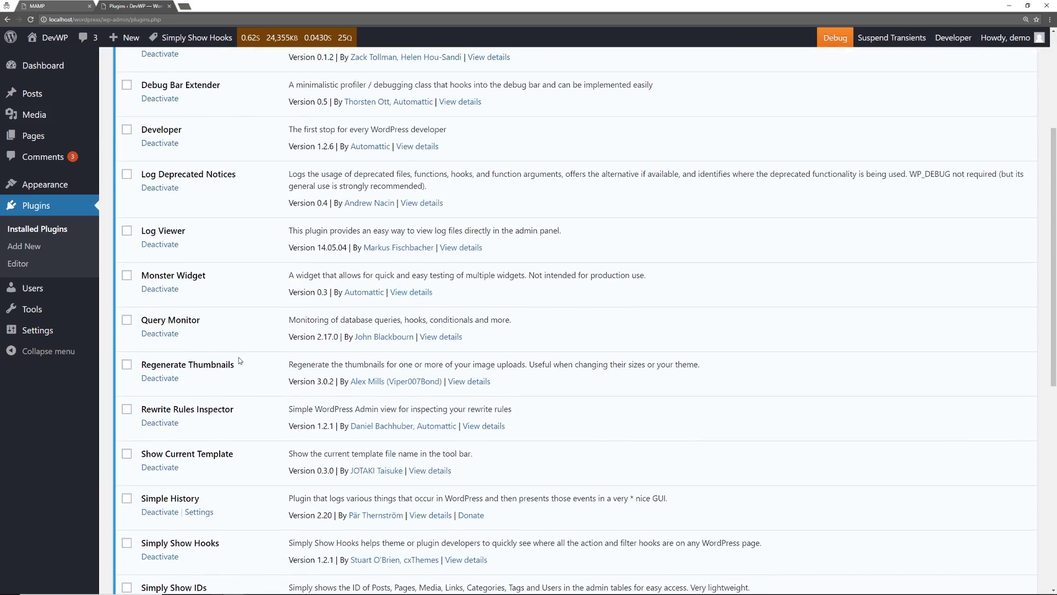
# - Read the Query Monitor plugin's description and its Database Queries features, and close the details window
pyautogui.click(447, 337)
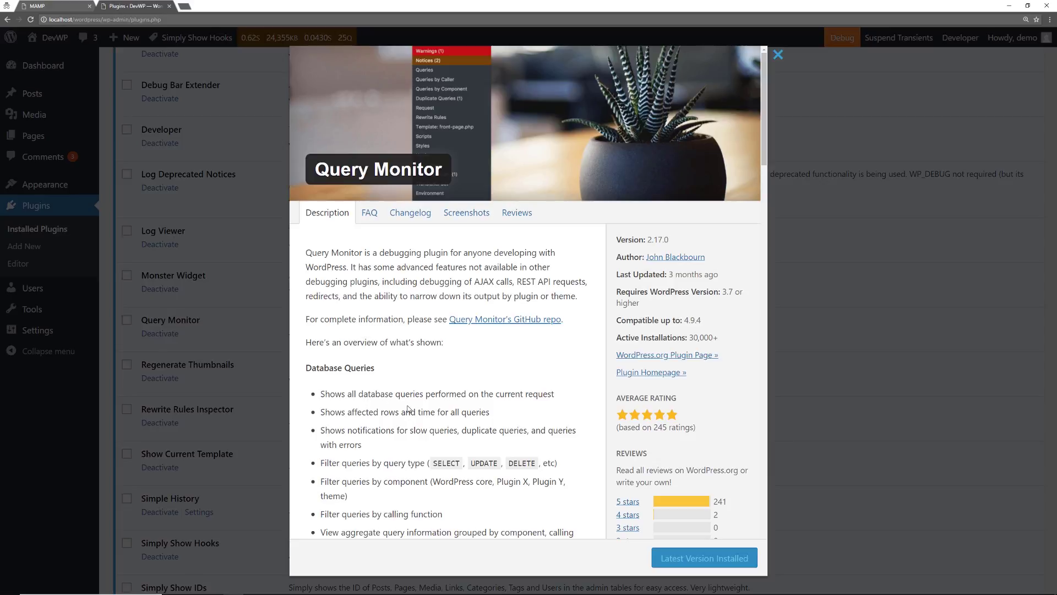
pyautogui.scroll(-1, 408, 409)
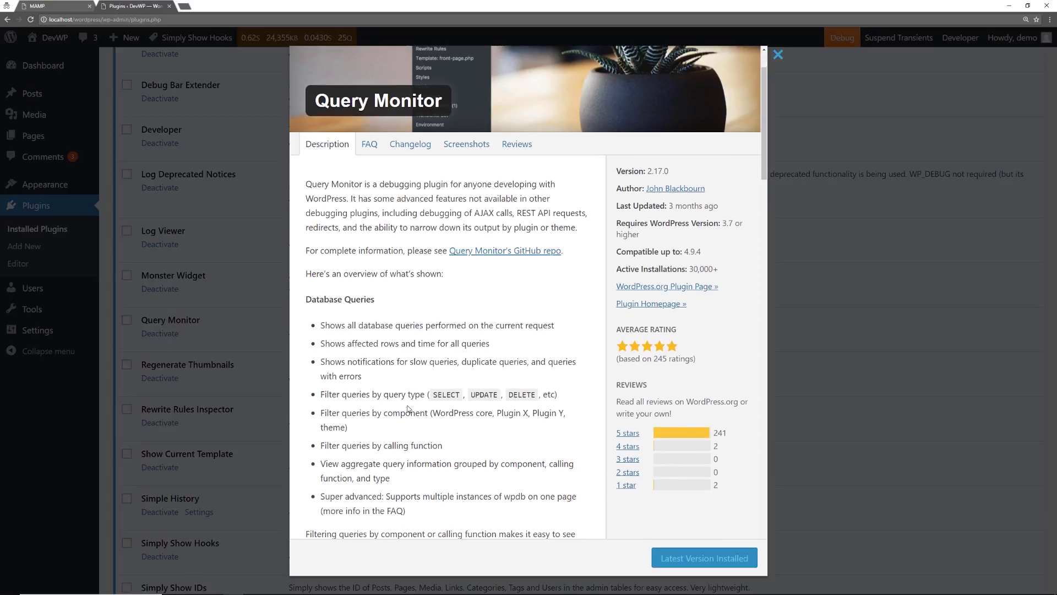
pyautogui.scroll(-1, 407, 409)
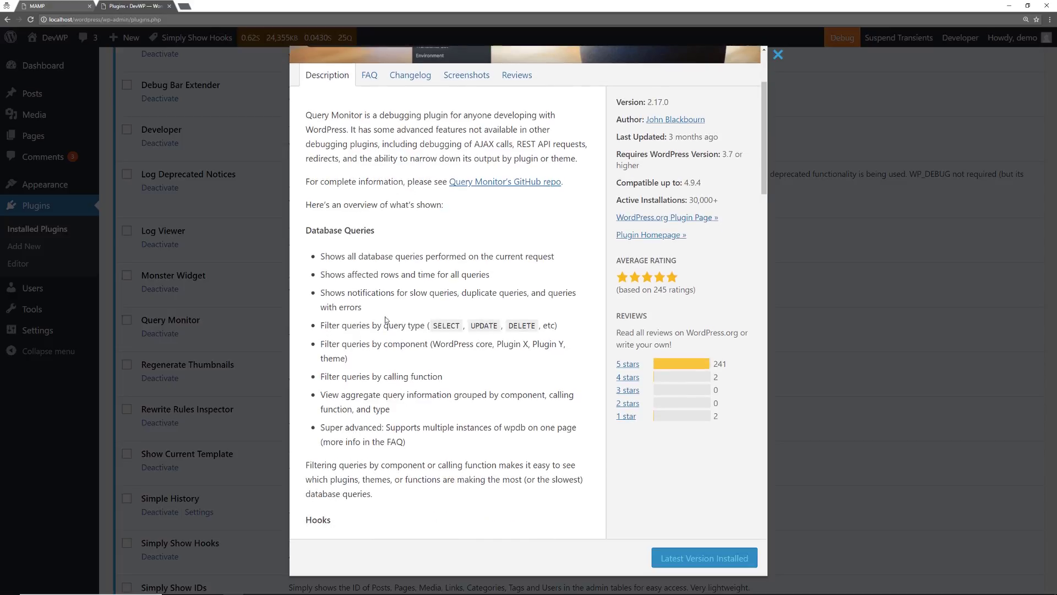
pyautogui.scroll(2, 382, 422)
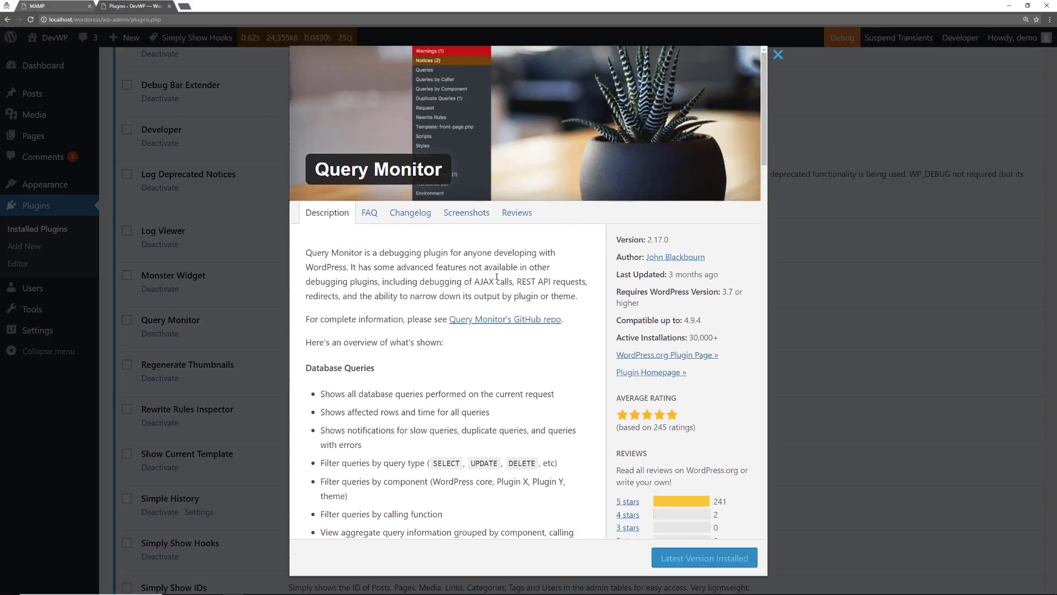
pyautogui.click(778, 55)
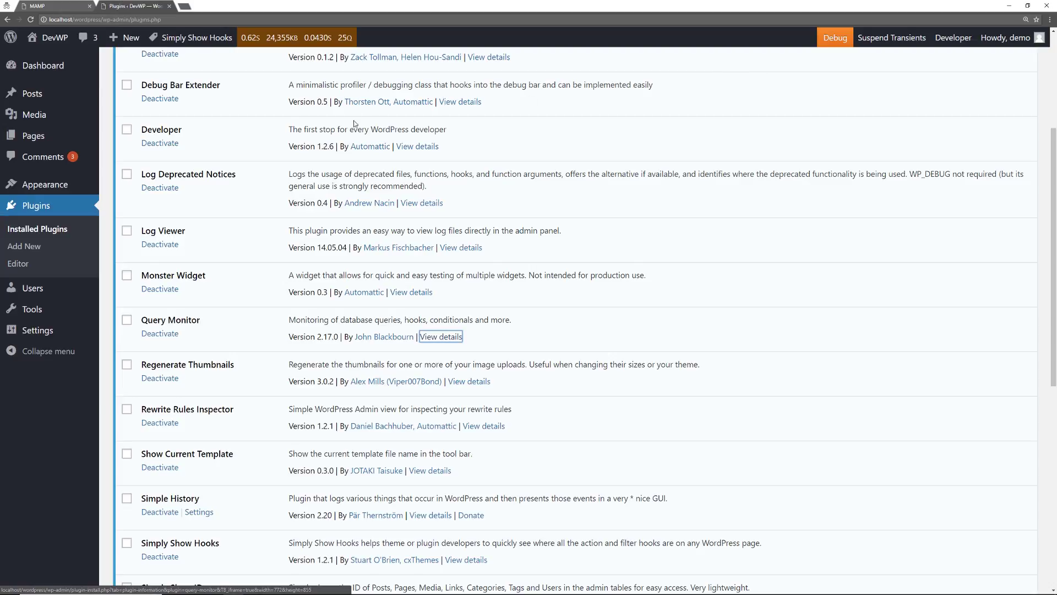
# - Visit the site and look through the database queries that Query Monitor lists for the front page
pyautogui.click(50, 99)
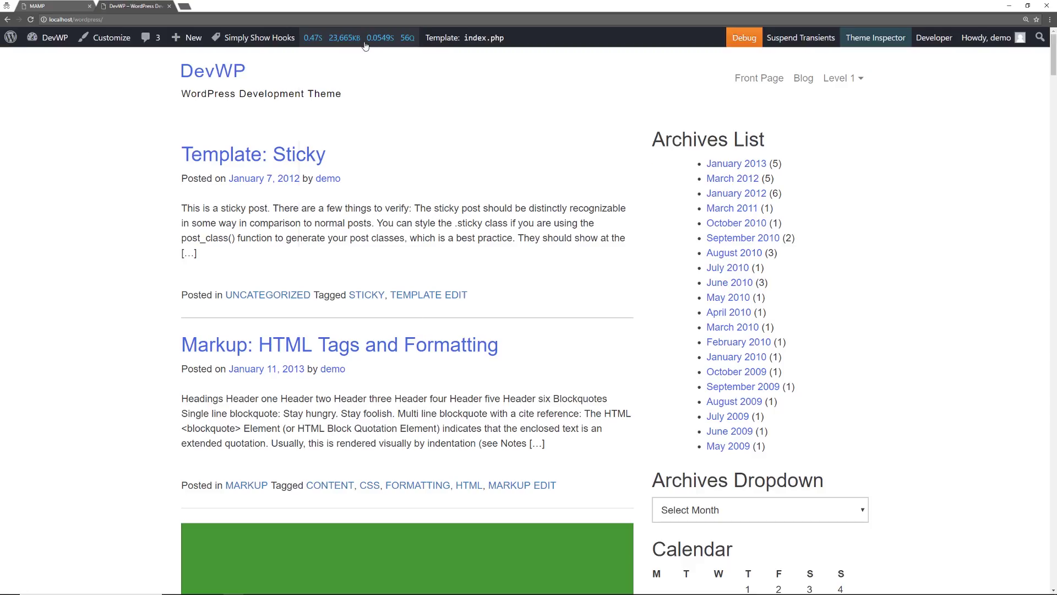
pyautogui.moveTo(366, 46)
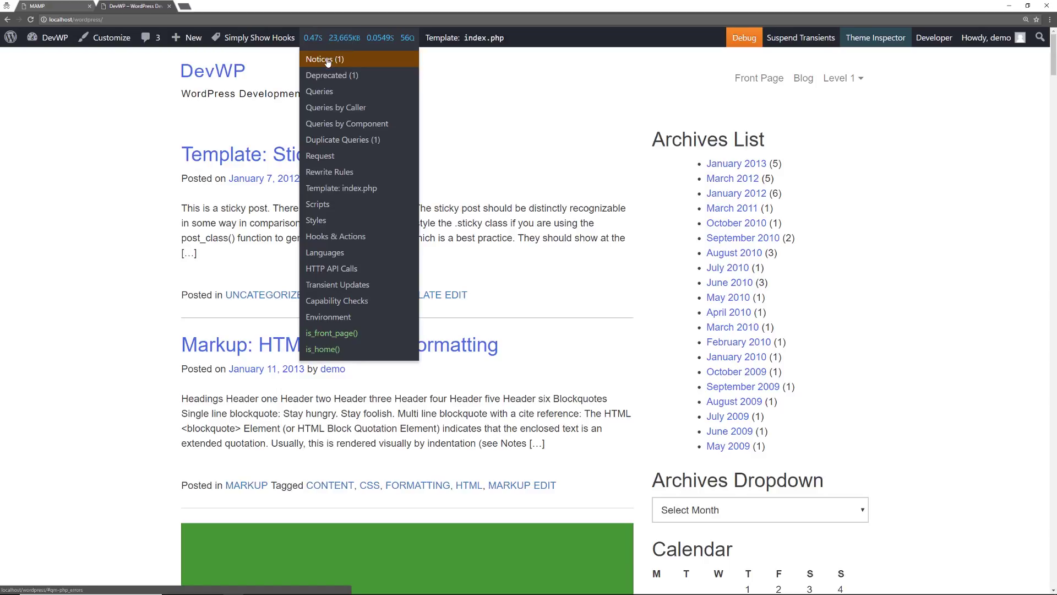
pyautogui.click(325, 92)
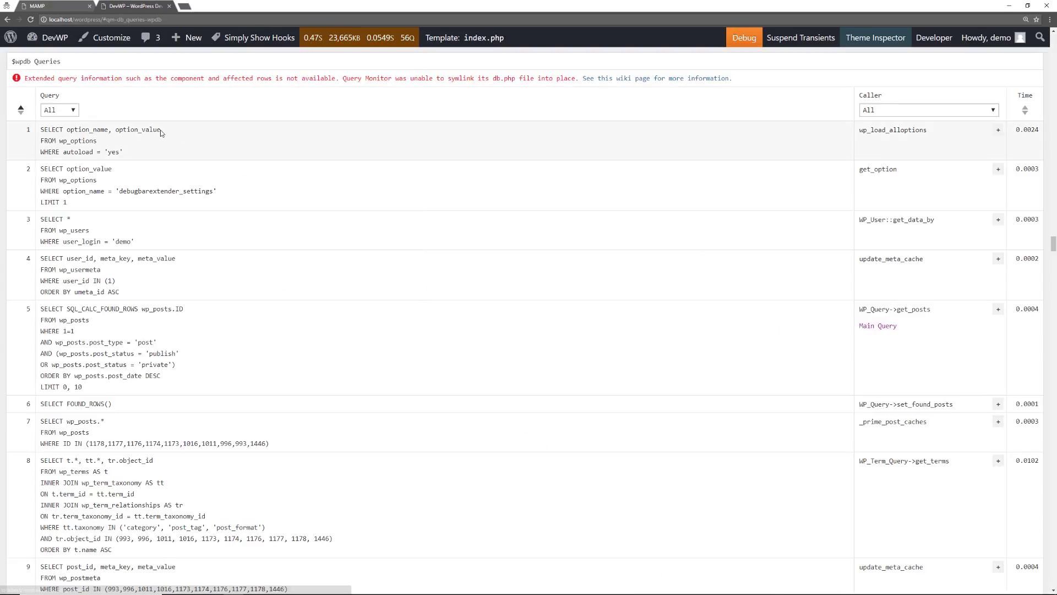
pyautogui.scroll(-5, 279, 396)
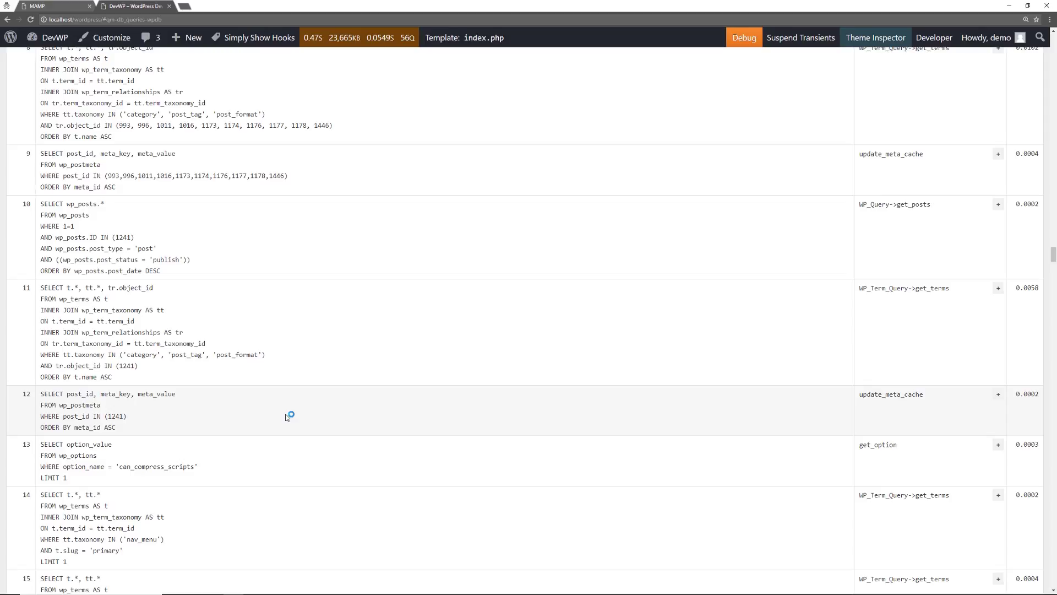
pyautogui.scroll(-5, 285, 414)
pyautogui.scroll(15, 285, 417)
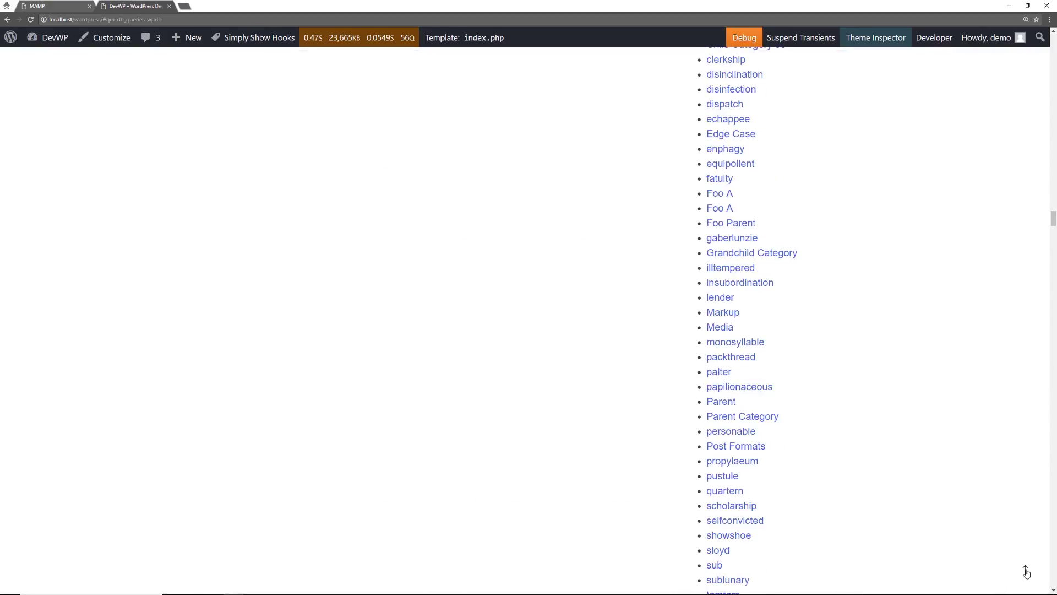
# - View Query Monitor's overview of page generation time, memory usage and database queries, and return to the page top
pyautogui.click(343, 37)
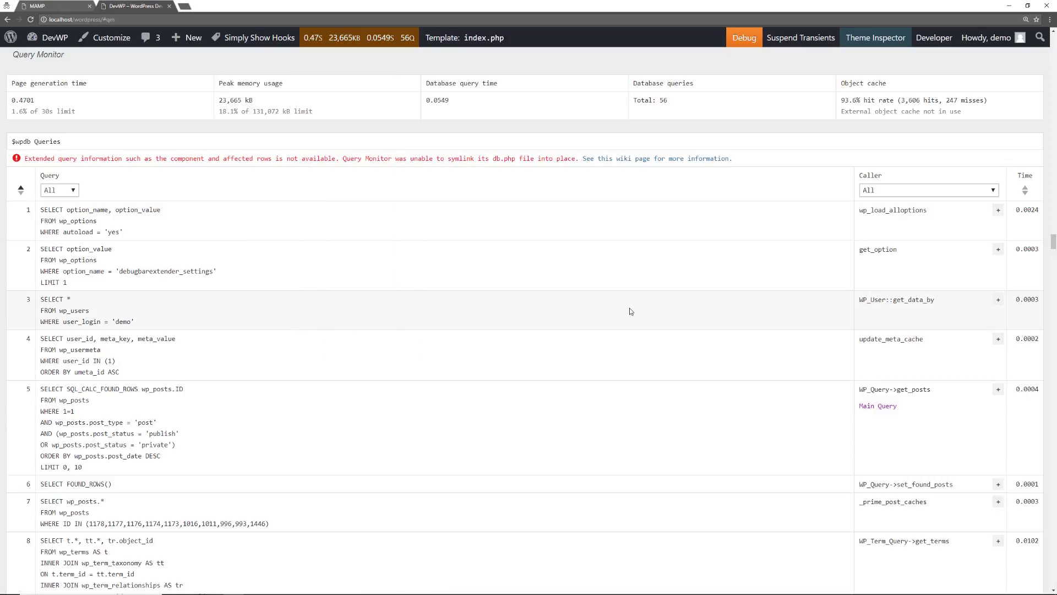
pyautogui.scroll(10, 847, 409)
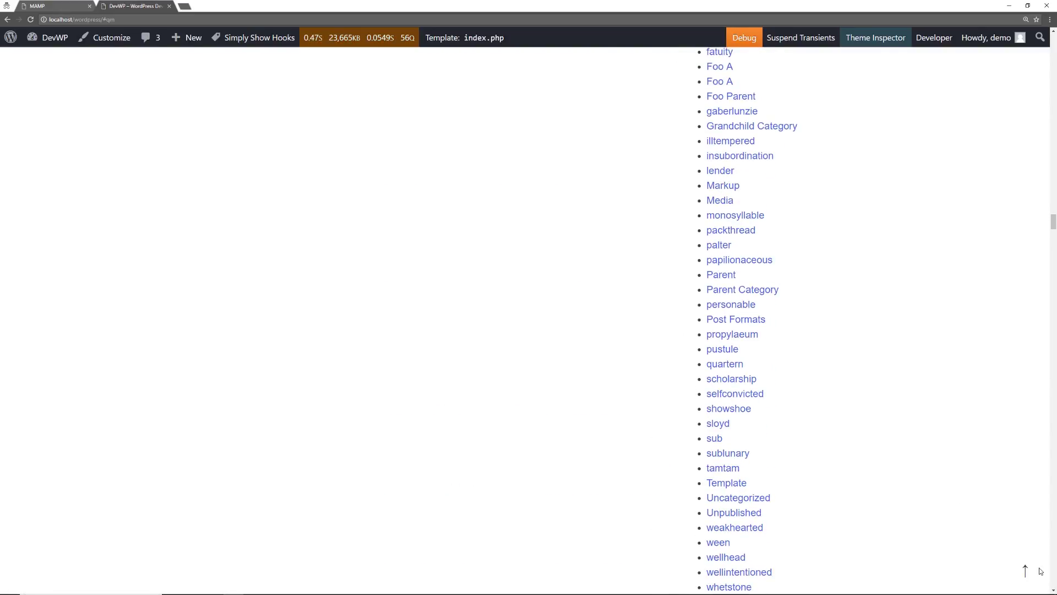
pyautogui.scroll(2, 1024, 569)
pyautogui.click(1024, 569)
pyautogui.moveTo(58, 44)
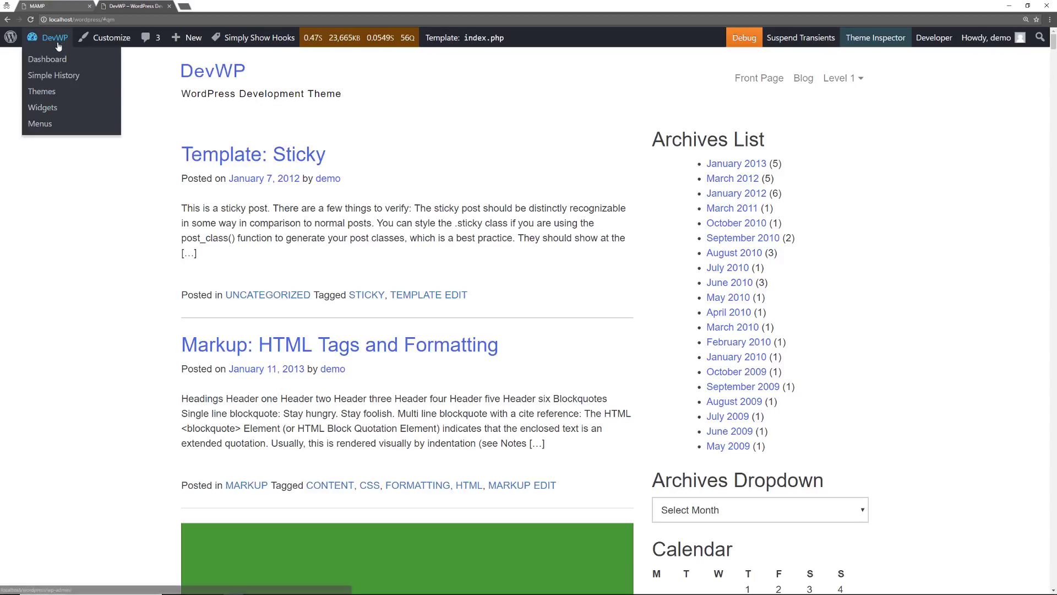
# - Return to the WordPress dashboard and open the installed plugins list at the Regenerate Thumbnails entry
pyautogui.click(47, 63)
pyautogui.moveTo(42, 277)
pyautogui.click(129, 269)
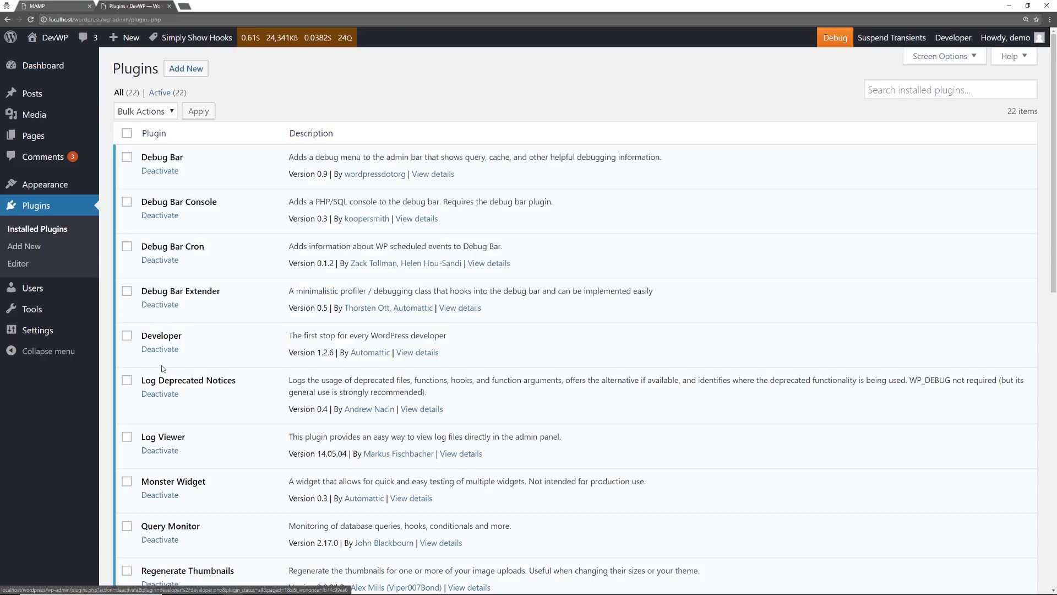
pyautogui.scroll(-4, 248, 381)
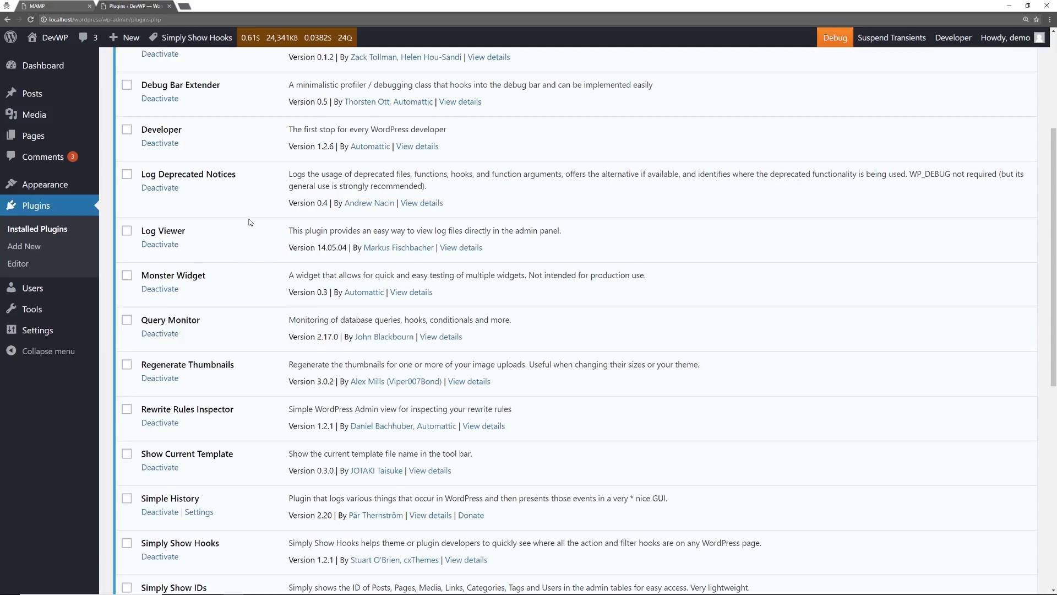
# - Regenerate the thumbnails for all attachments with the Regenerate Thumbnails tool and review the regeneration log from its start
pyautogui.moveTo(51, 315)
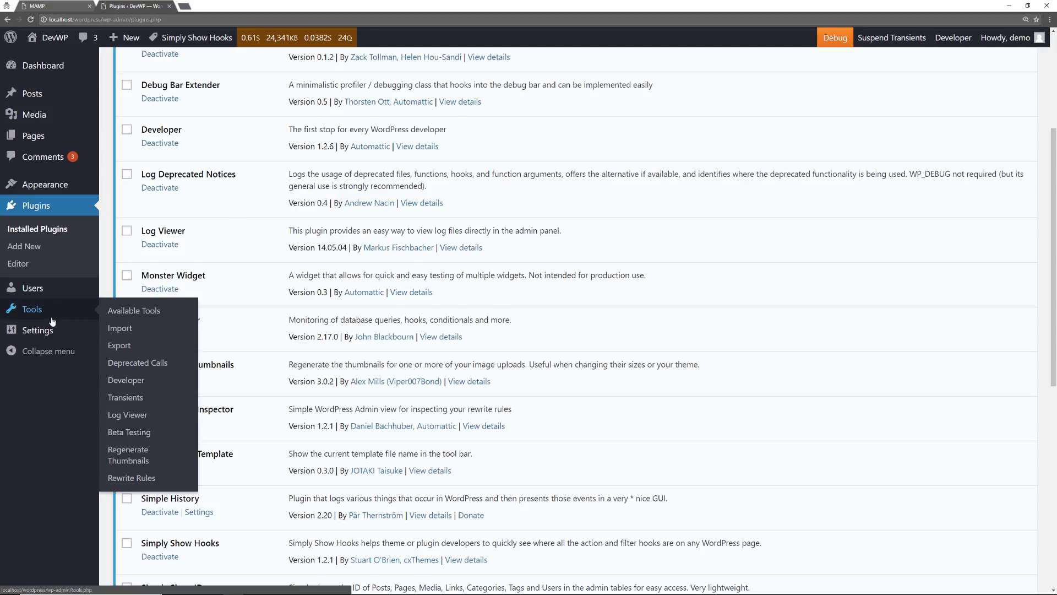
pyautogui.click(142, 451)
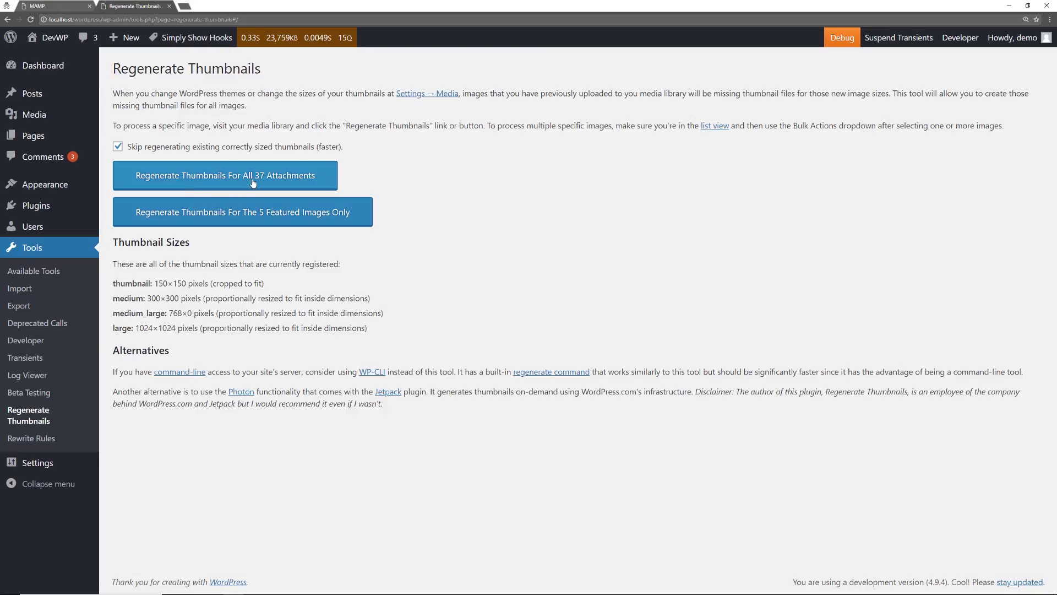
pyautogui.click(213, 182)
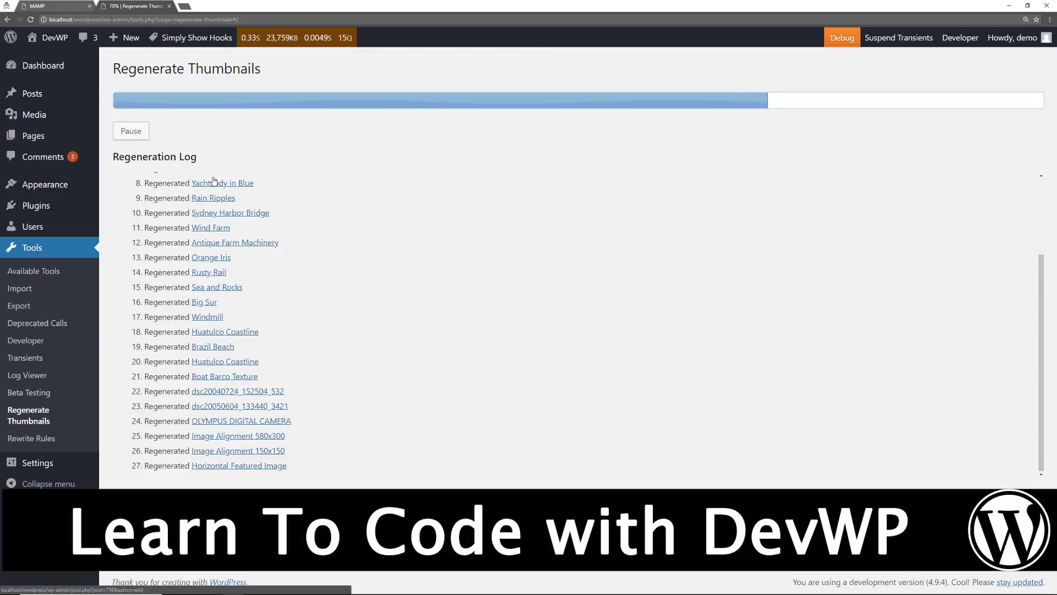
pyautogui.scroll(5, 238, 220)
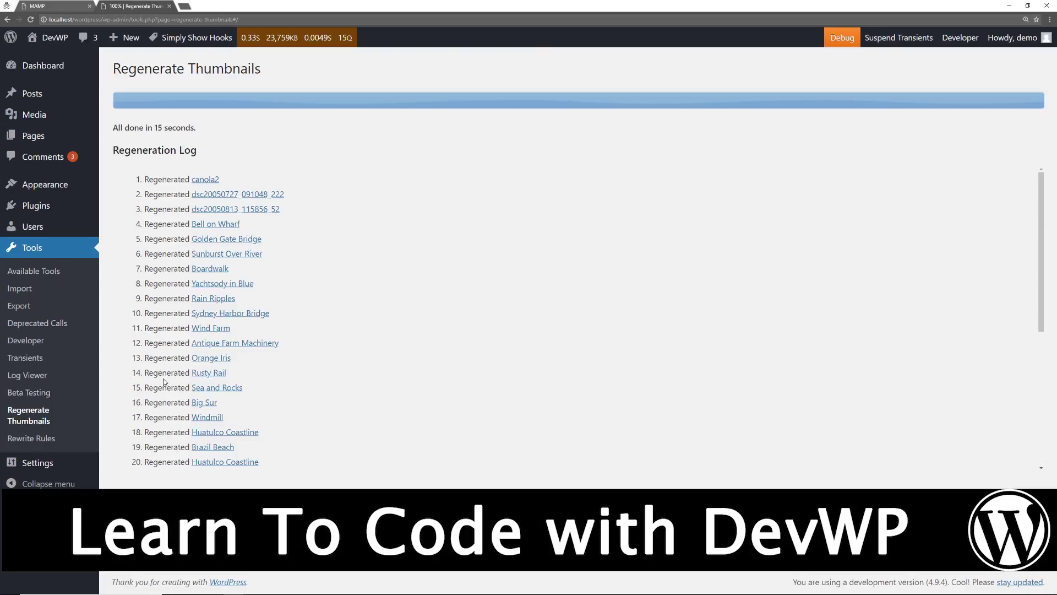
# - Go back to the installed plugins, read the Rewrite Rules Inspector plugin's description, and close the details window
pyautogui.moveTo(88, 205)
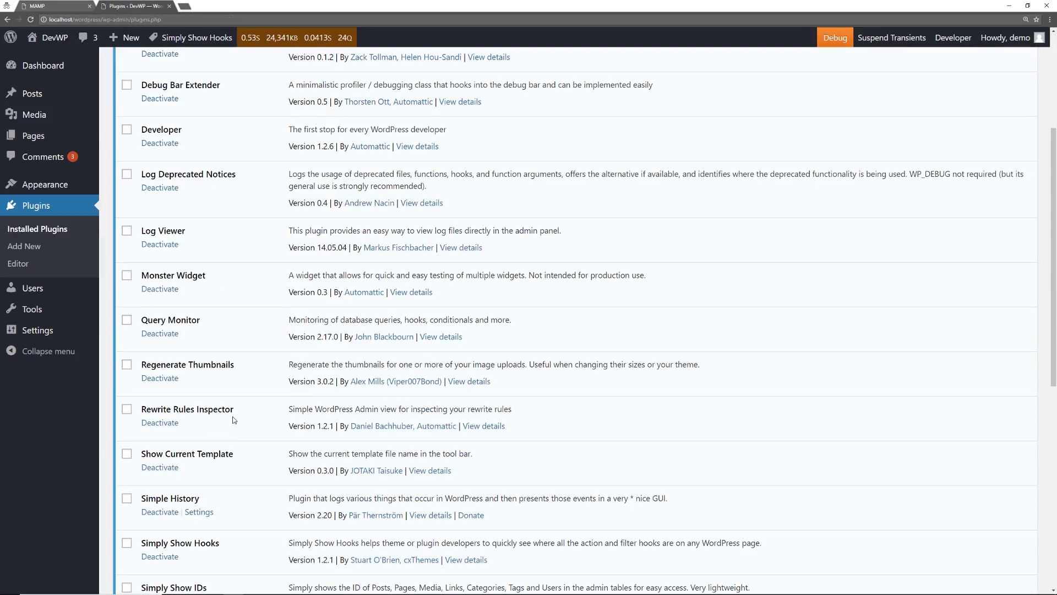
pyautogui.click(484, 426)
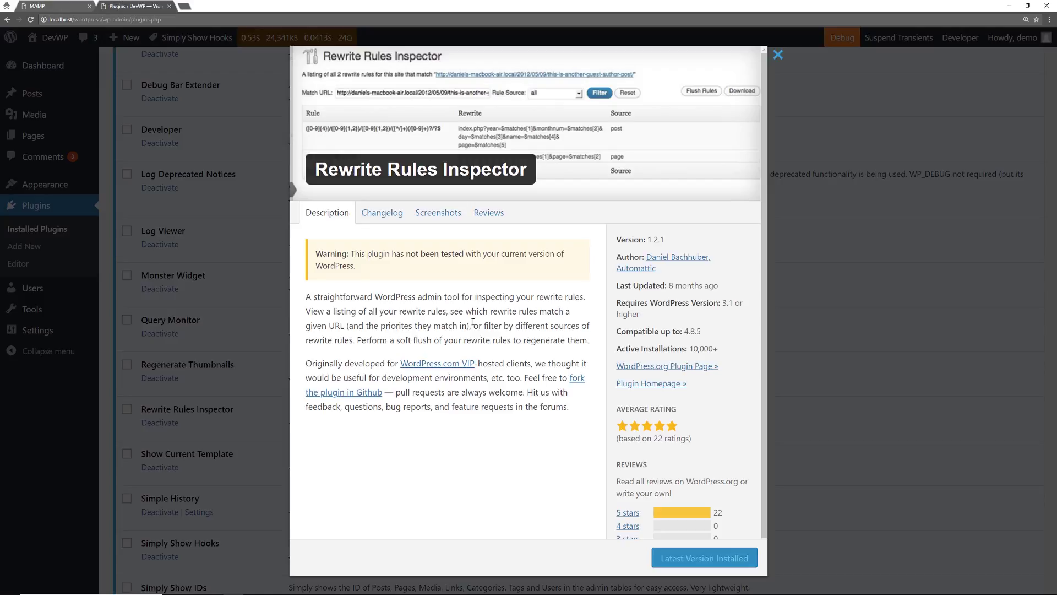
pyautogui.click(777, 54)
# - Open the Rewrite Rules tool and look through the site's full list of rules, rewrites and sources
pyautogui.moveTo(35, 311)
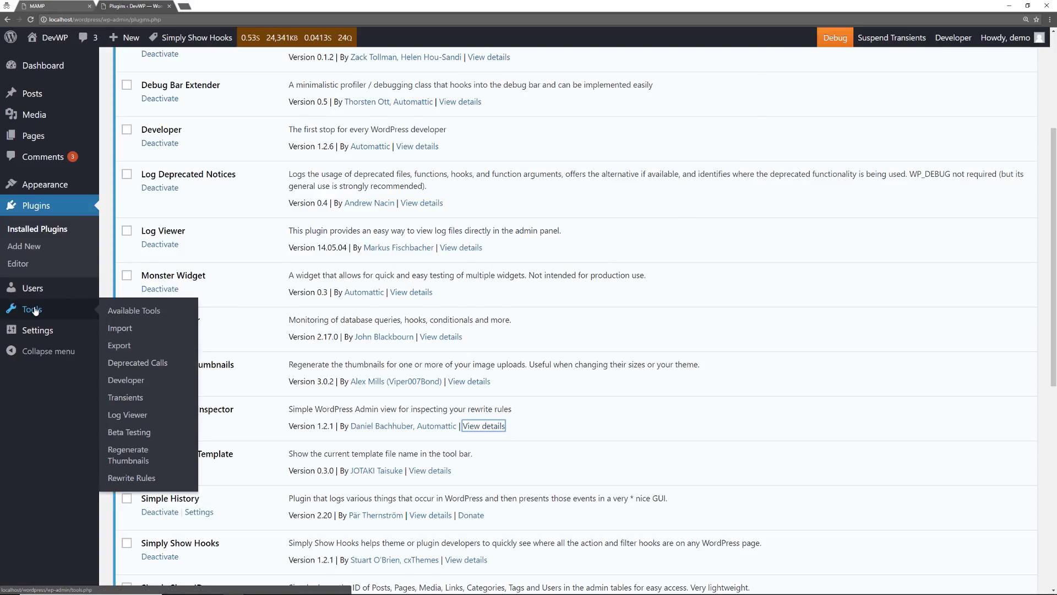
pyautogui.click(135, 479)
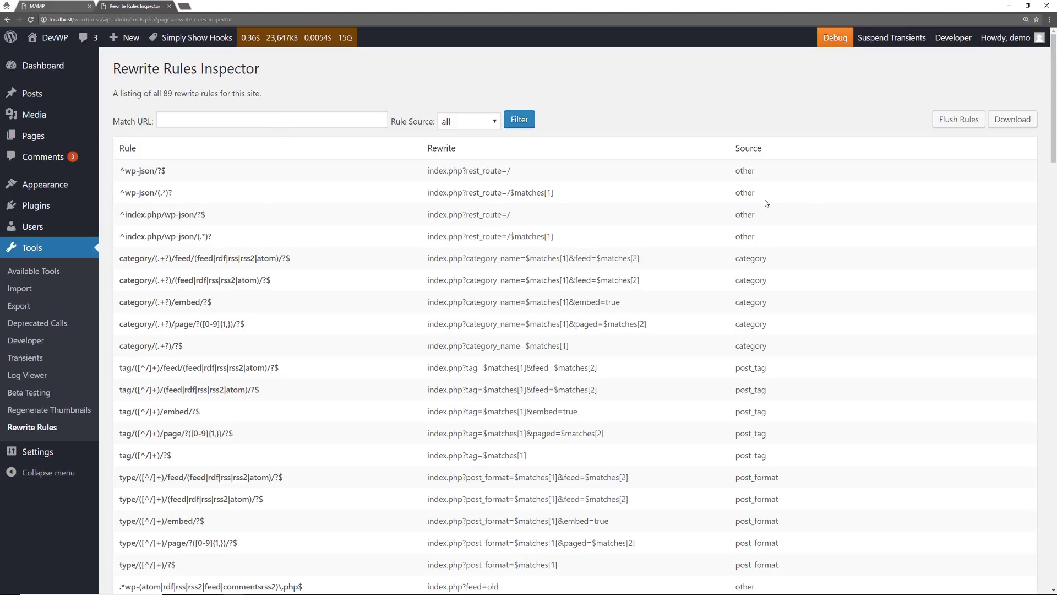
pyautogui.scroll(-1, 765, 200)
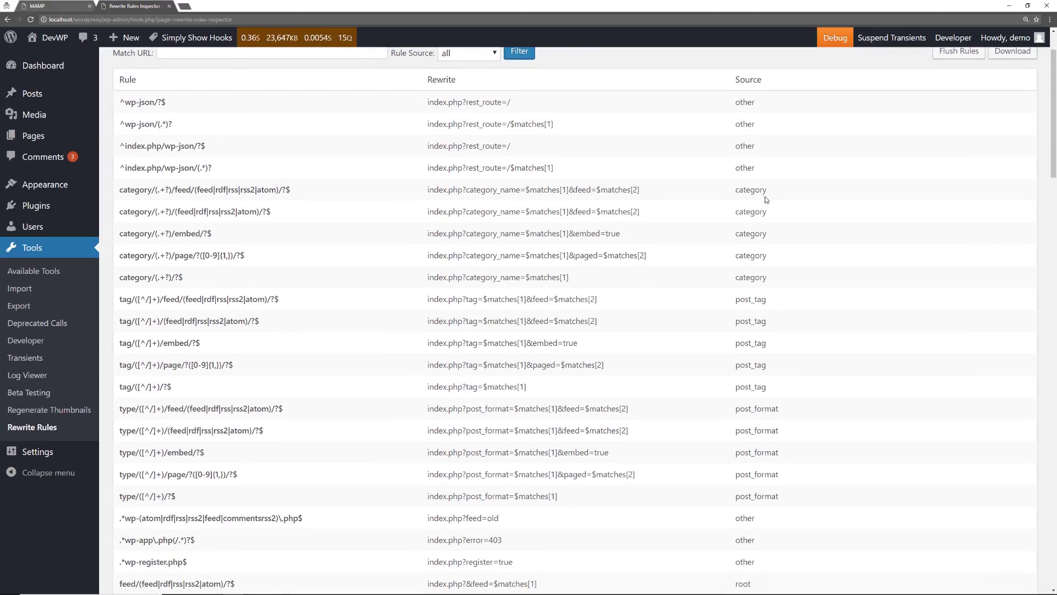
pyautogui.scroll(-3, 766, 200)
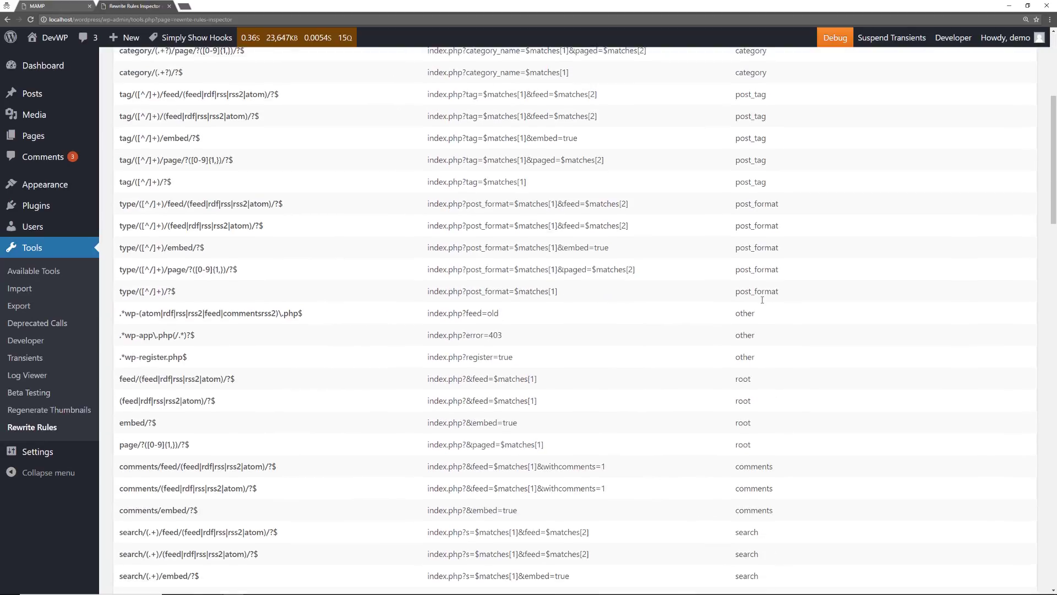
pyautogui.scroll(-2, 770, 266)
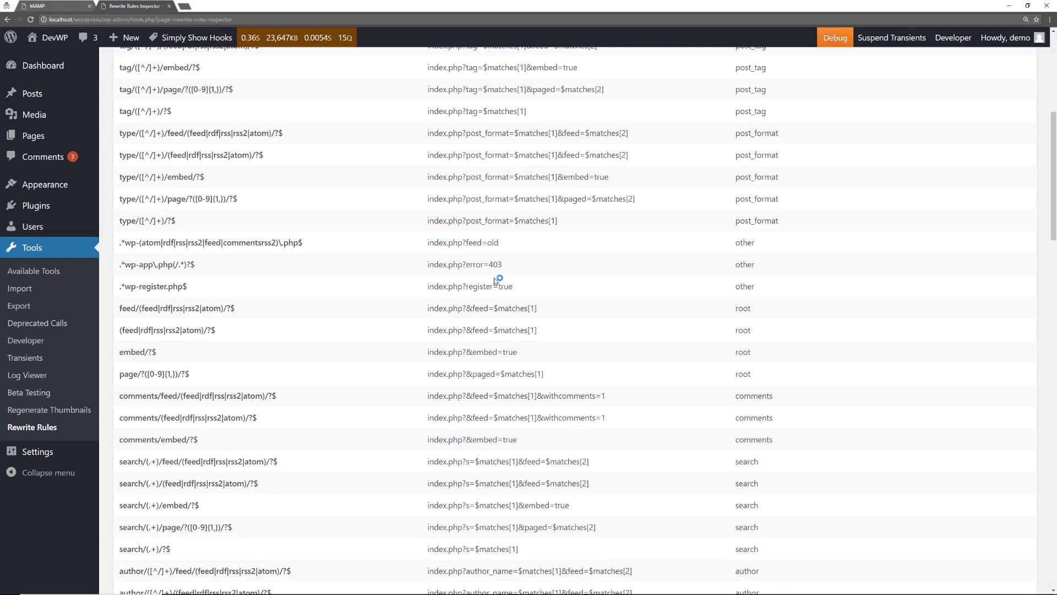
pyautogui.scroll(-2, 842, 307)
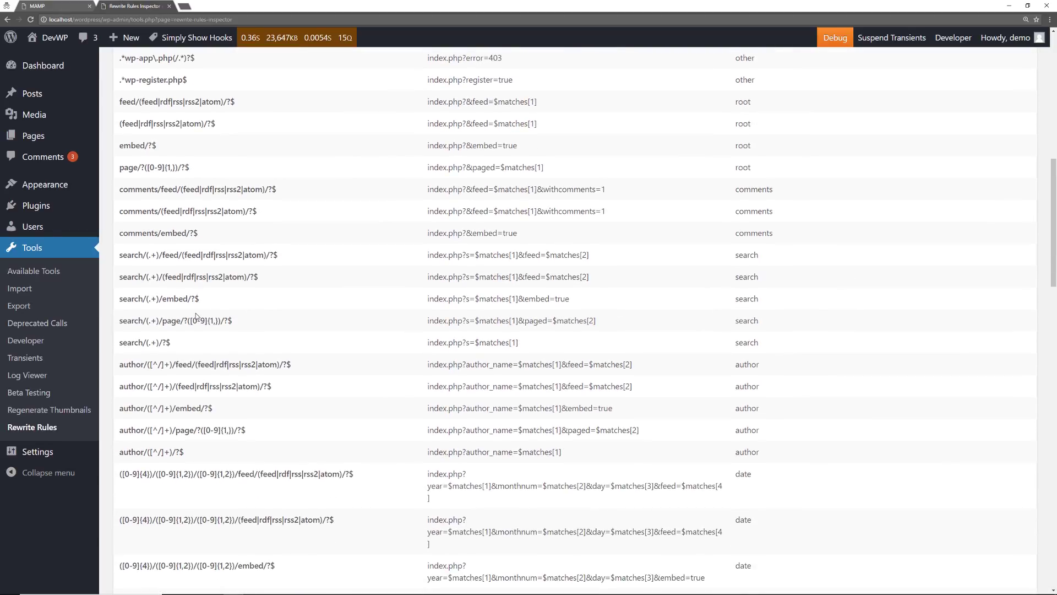
pyautogui.scroll(-2, 881, 374)
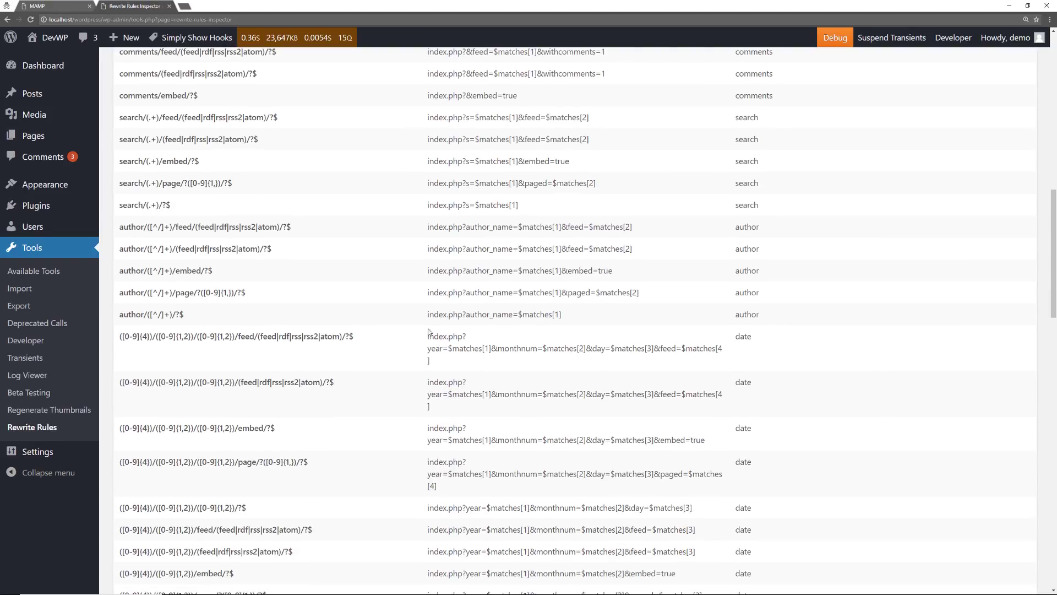
pyautogui.scroll(-7, 605, 264)
pyautogui.scroll(-5, 605, 263)
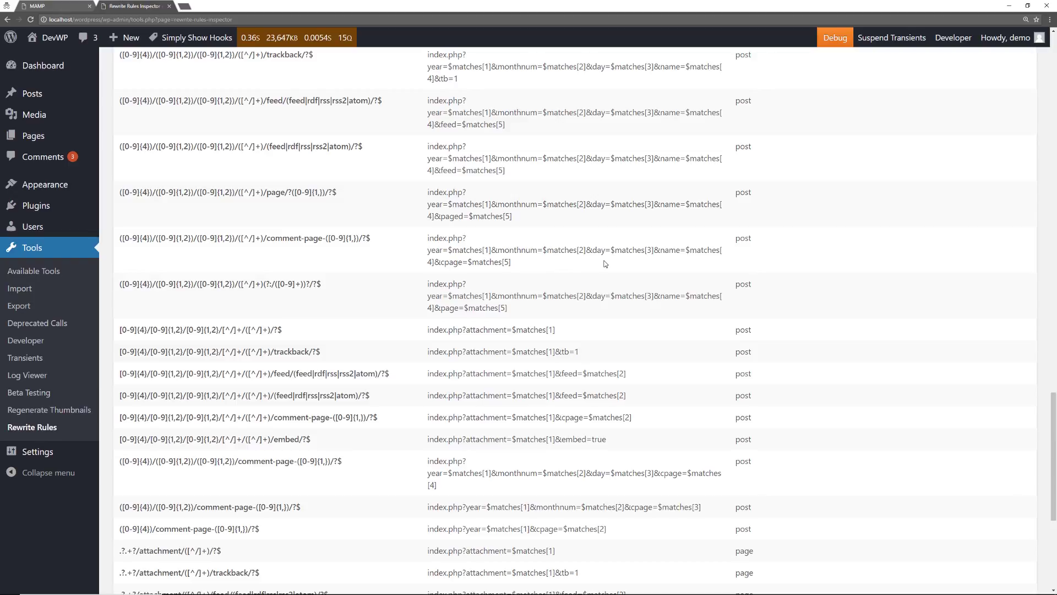
pyautogui.scroll(-3, 605, 263)
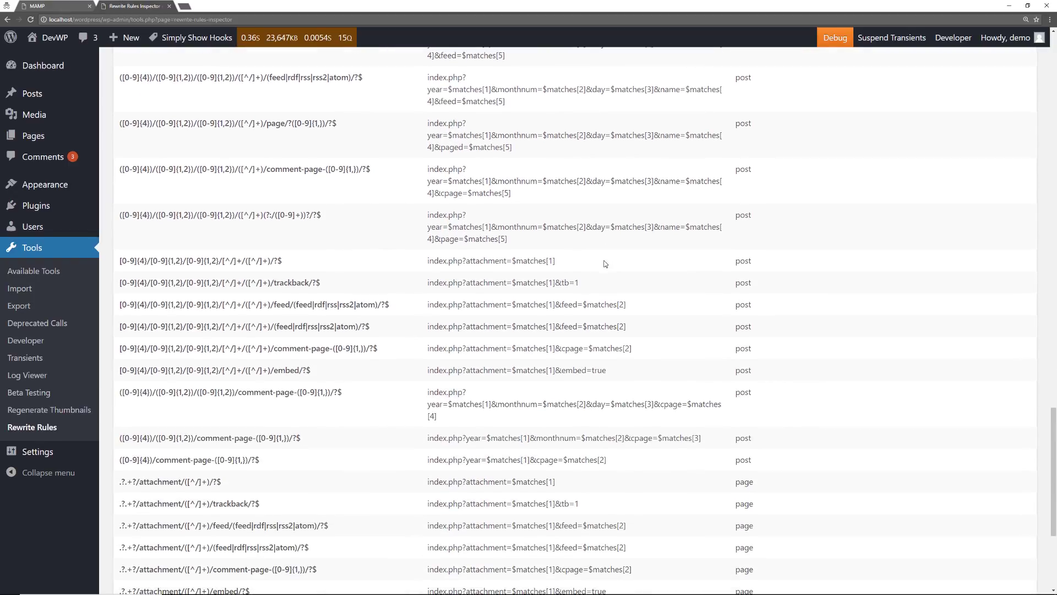
pyautogui.scroll(-3, 390, 419)
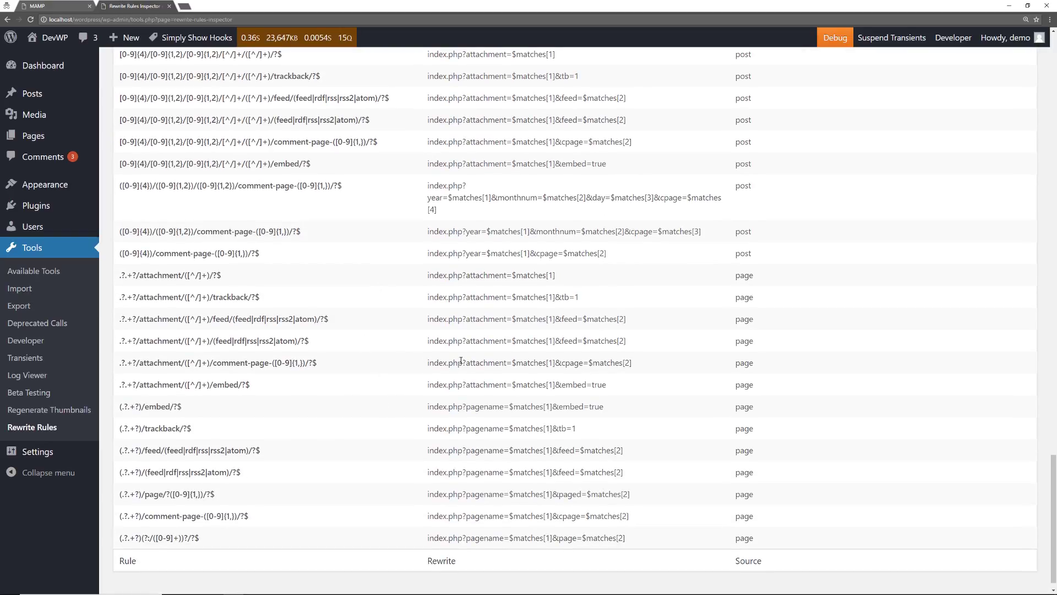
pyautogui.scroll(20, 462, 361)
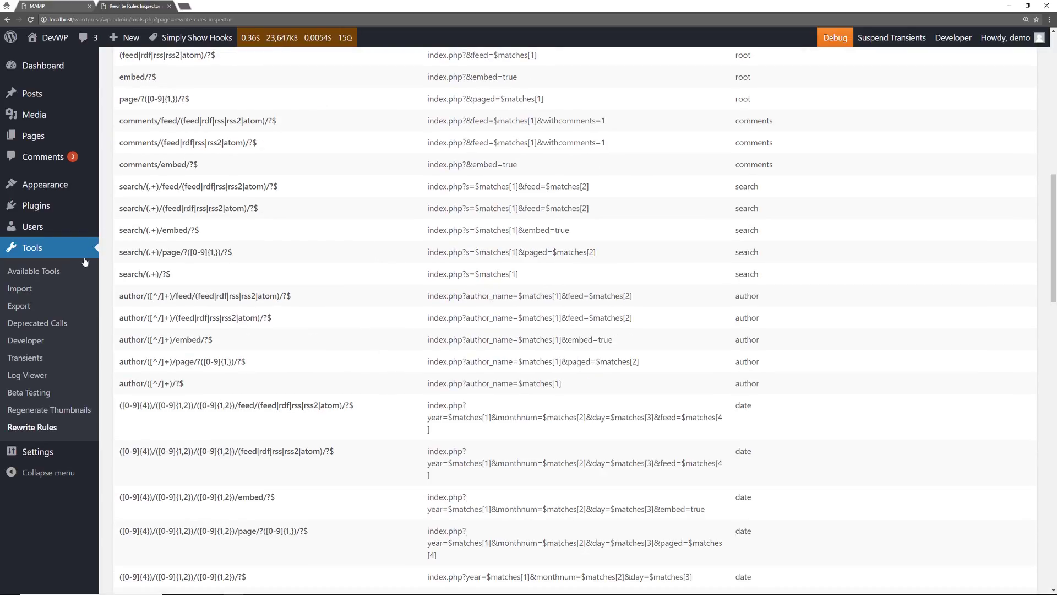
# - Return to the installed plugins, read the Show Current Template plugin's description, and close the details window
pyautogui.moveTo(49, 208)
pyautogui.click(123, 209)
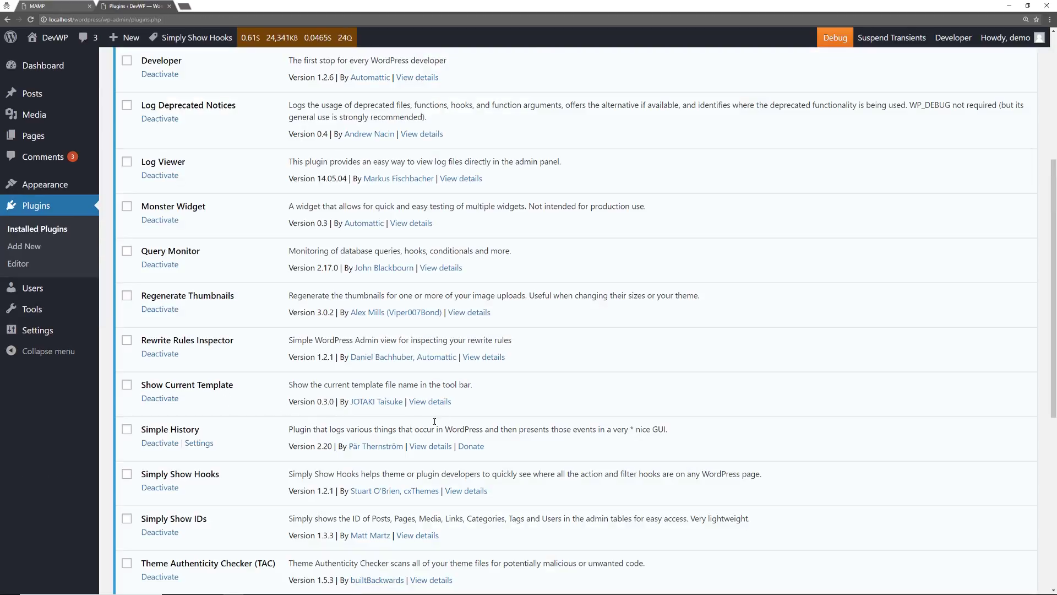
pyautogui.click(436, 402)
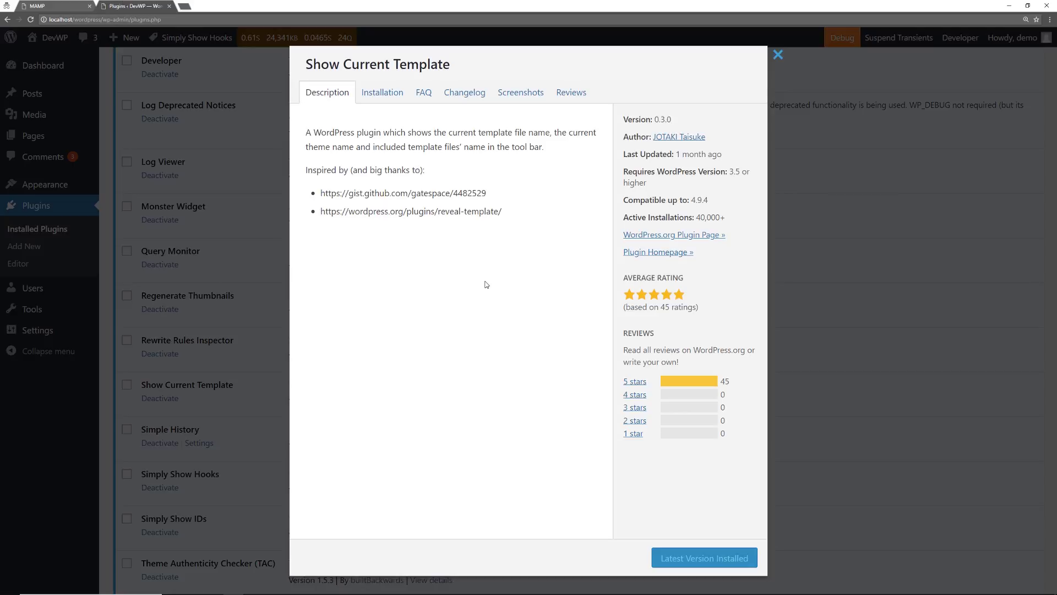
pyautogui.click(777, 54)
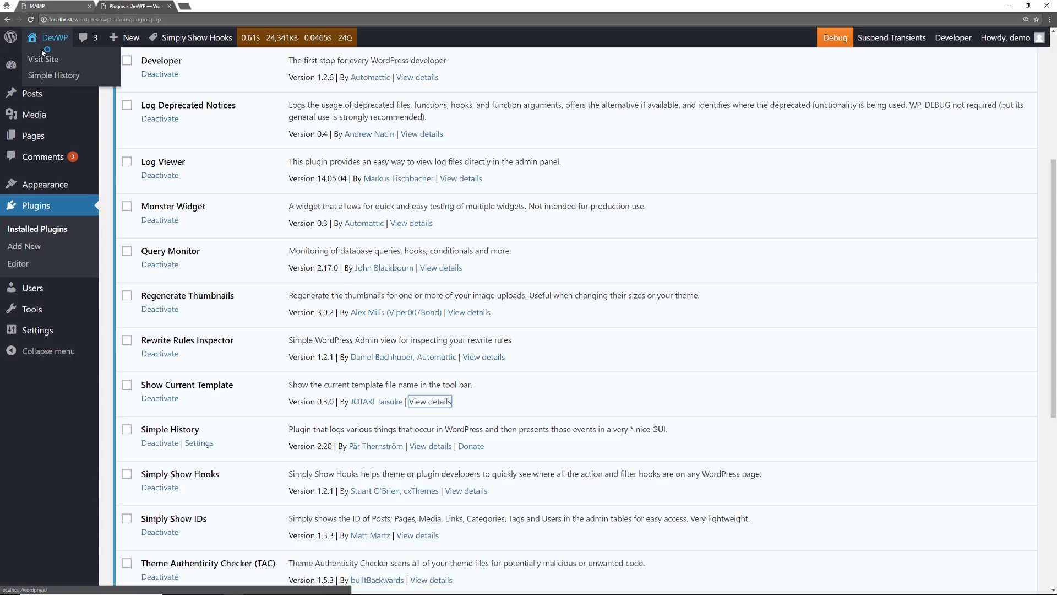
# - Visit the site and view the template files used by the front page and by the "Markup: HTML Tags and Formatting" post
pyautogui.click(43, 53)
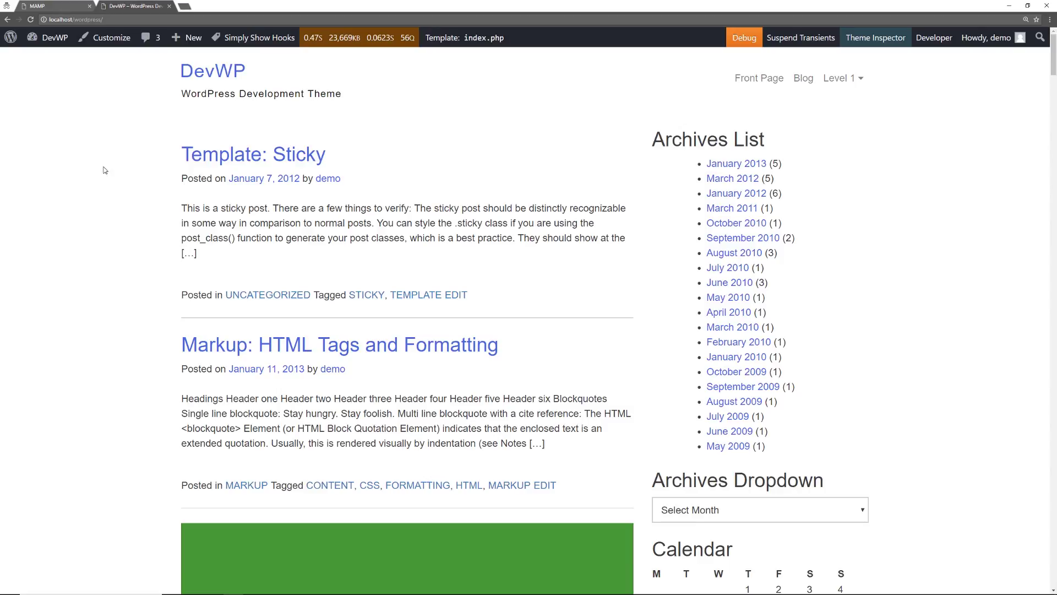
pyautogui.moveTo(452, 40)
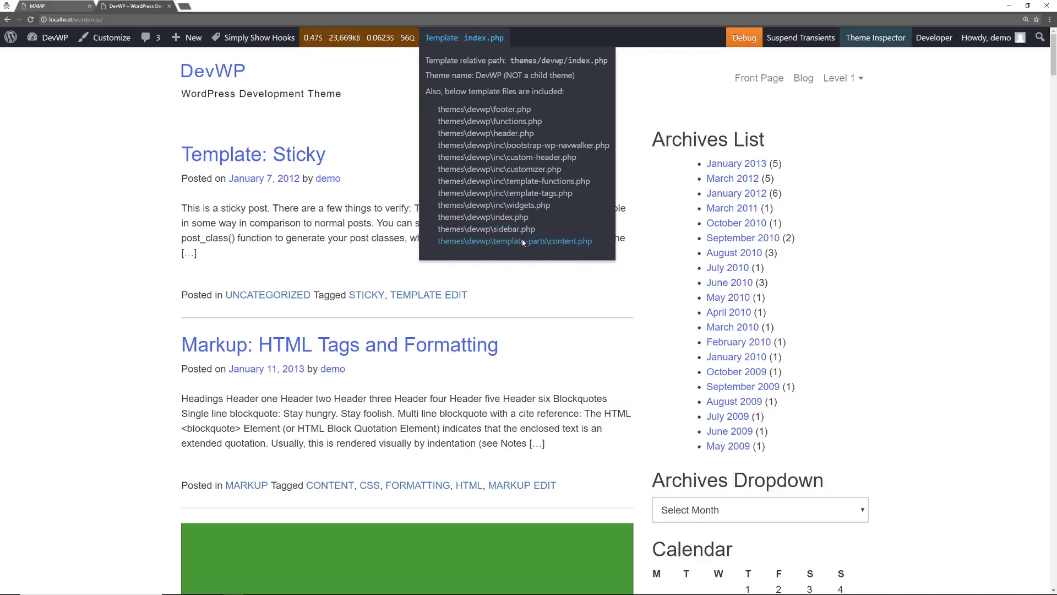
pyautogui.scroll(-3, 176, 237)
pyautogui.click(328, 212)
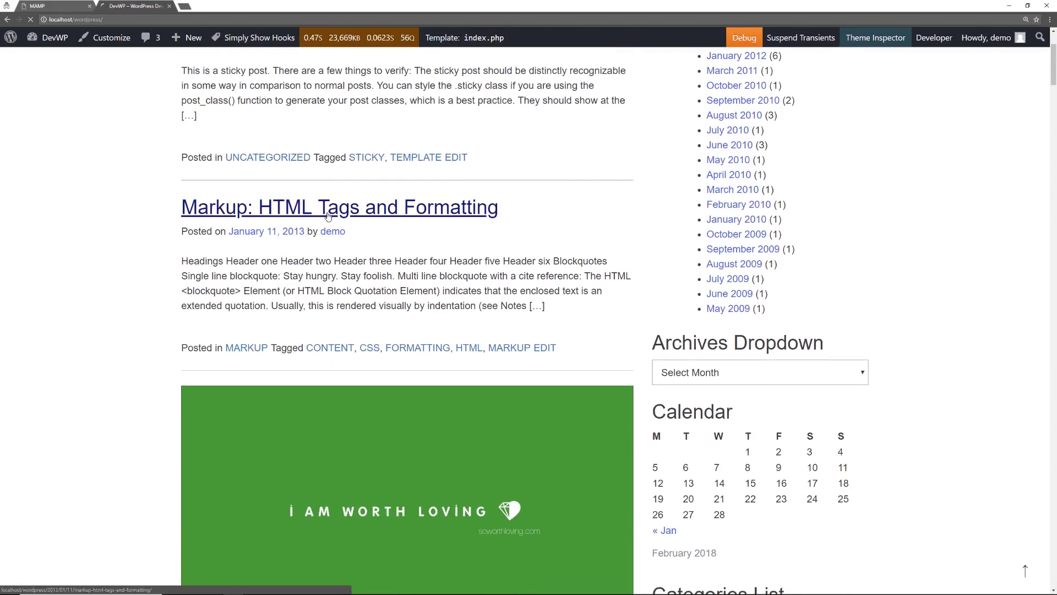
pyautogui.moveTo(540, 48)
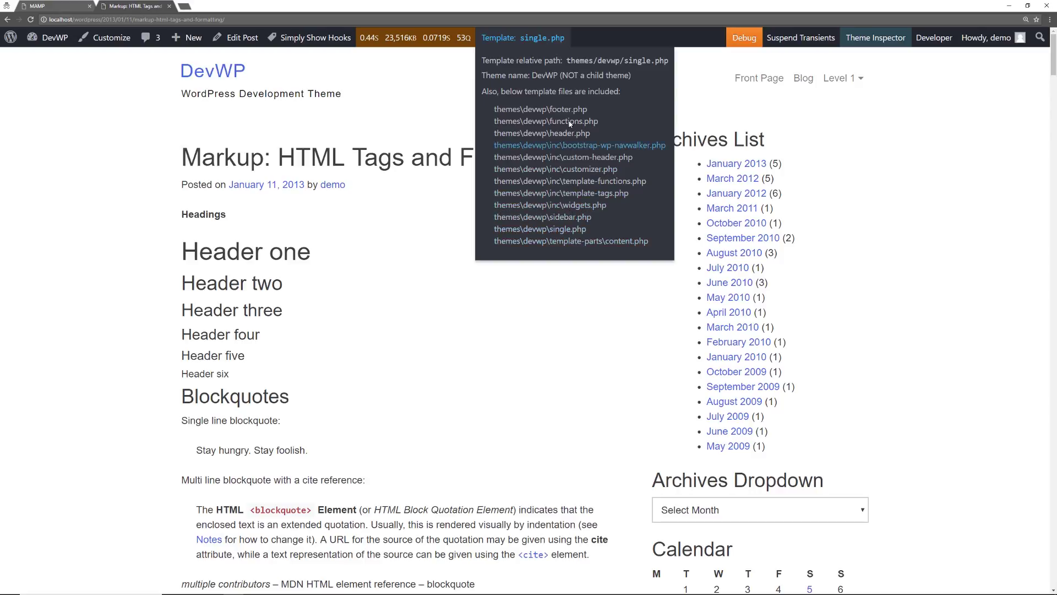
# - Open the January 2013 archive on the site and look through its posts
pyautogui.click(736, 164)
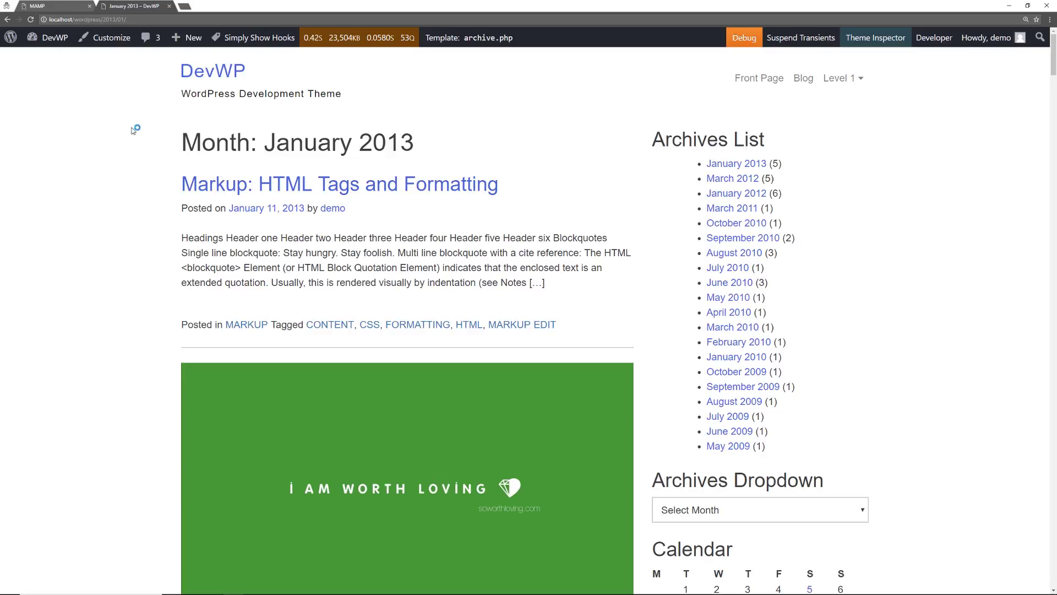
pyautogui.scroll(-2, 138, 243)
pyautogui.scroll(-8, 146, 380)
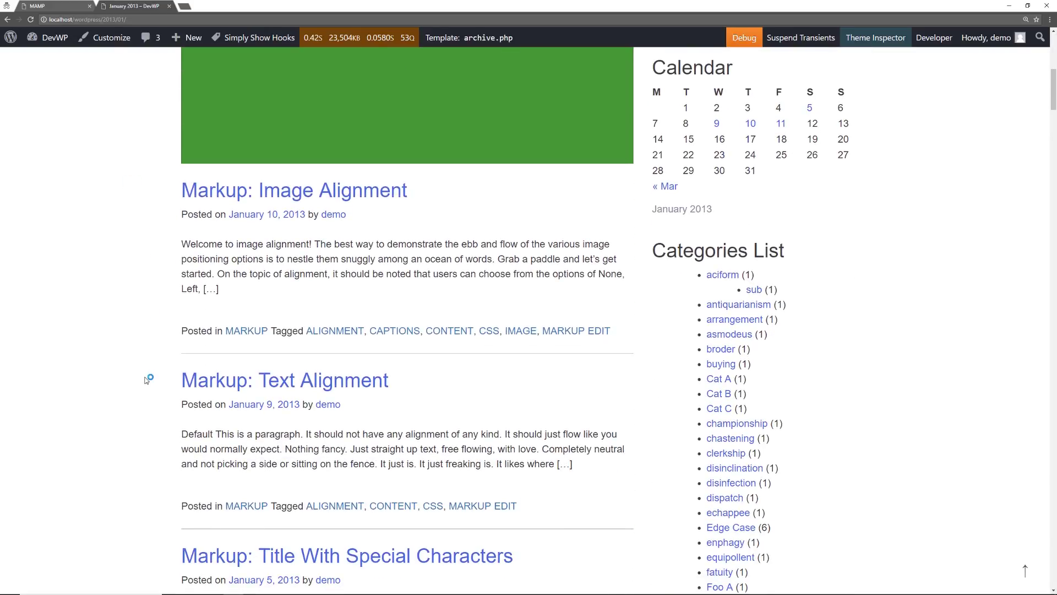
pyautogui.scroll(-4, 146, 380)
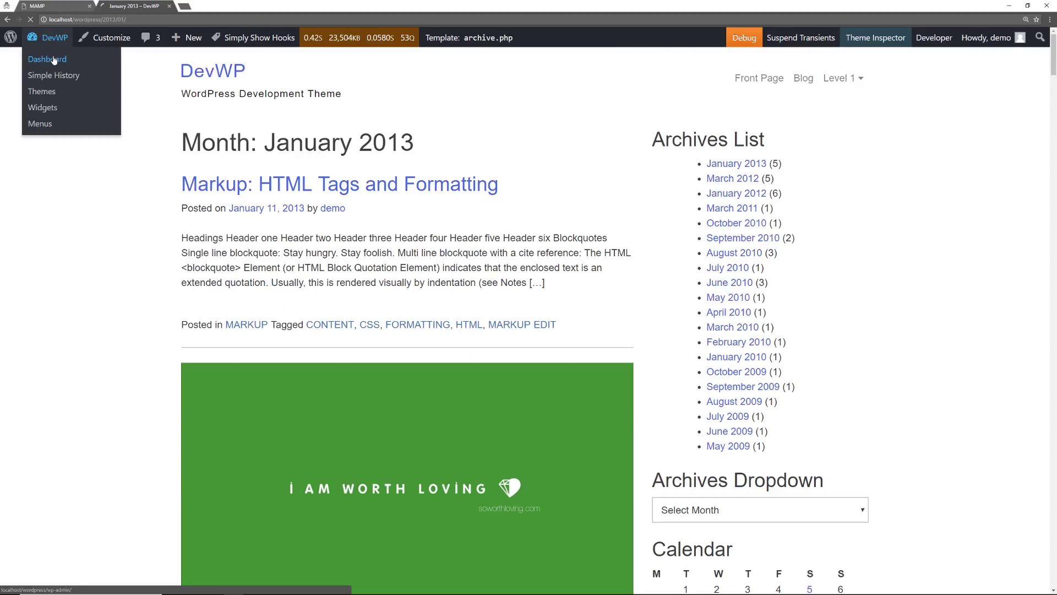
# - Go back to the dashboard and open the installed plugins list at the Simple History entry
pyautogui.click(41, 52)
pyautogui.moveTo(48, 264)
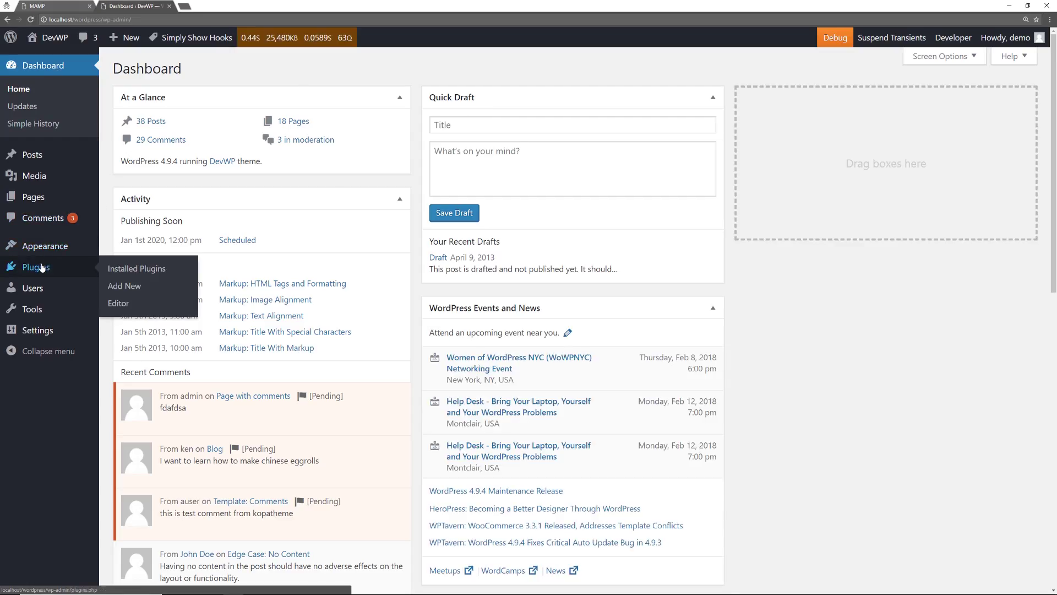
pyautogui.click(132, 269)
pyautogui.scroll(-6, 278, 272)
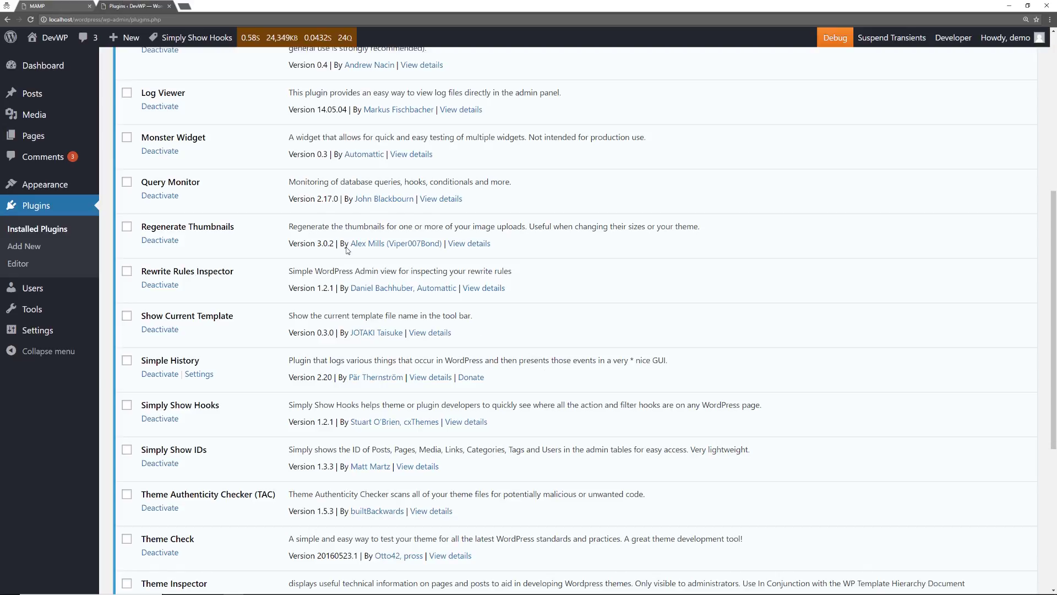
# - Open the Simple History plugin's details and read its description and the list of events it supports
pyautogui.click(423, 377)
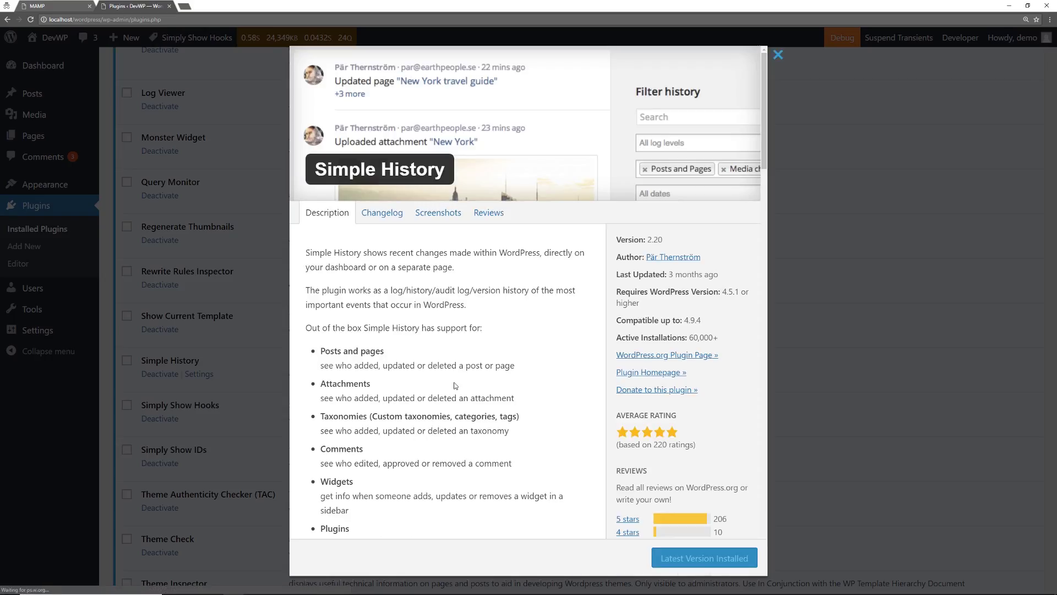
pyautogui.scroll(-4, 446, 407)
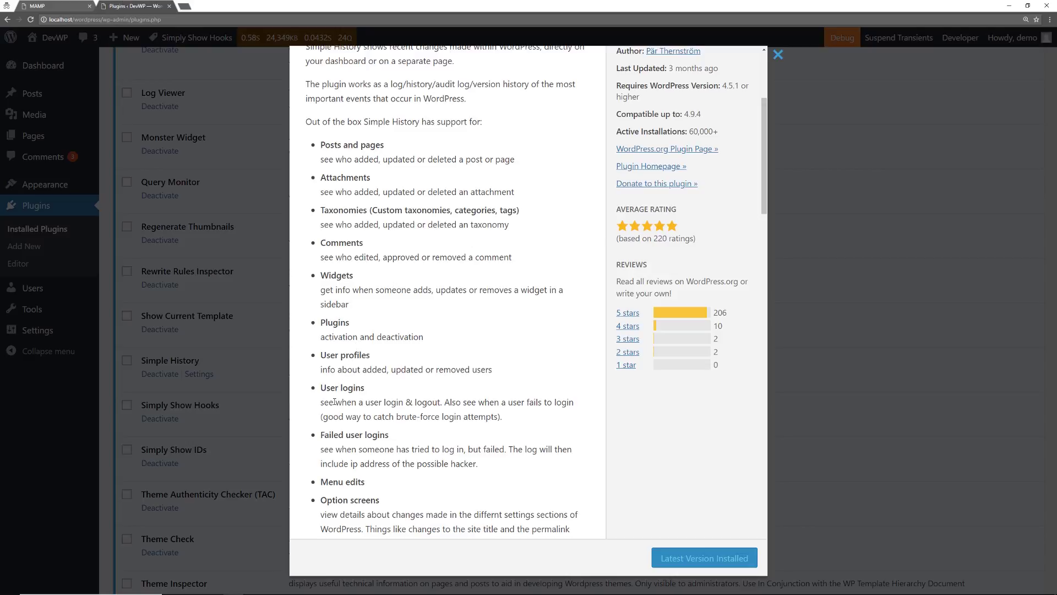
pyautogui.scroll(-1, 335, 402)
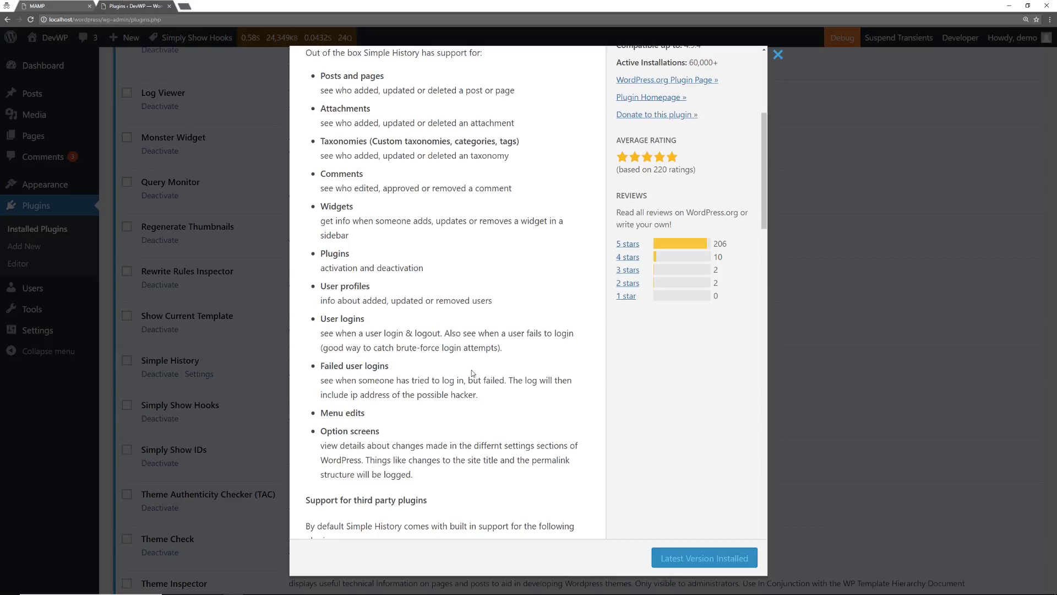
pyautogui.scroll(4, 475, 387)
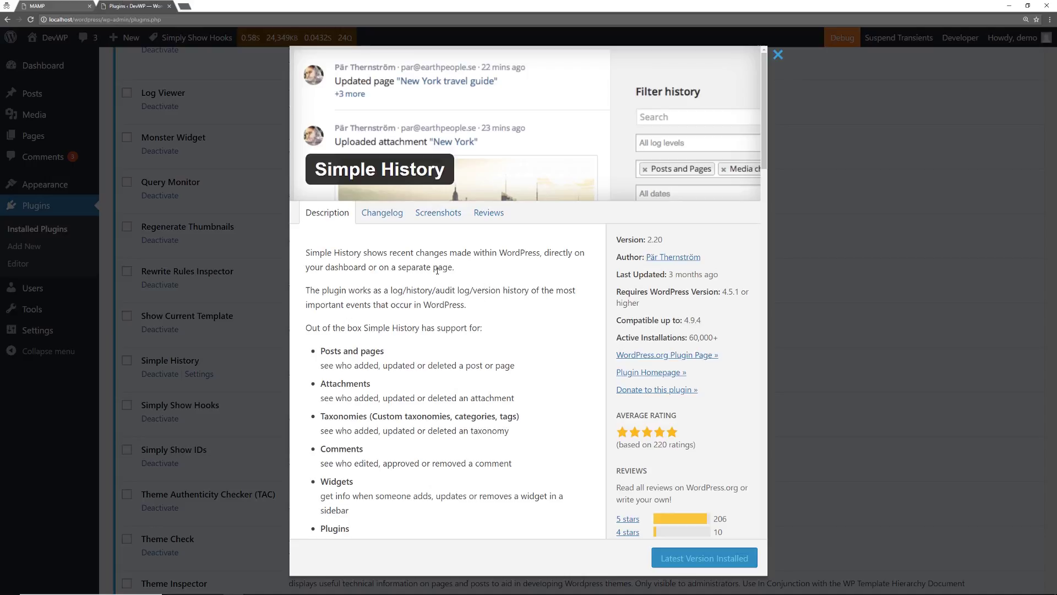
# - Close the Simple History details, return to the dashboard and collapse the Activity box
pyautogui.click(778, 55)
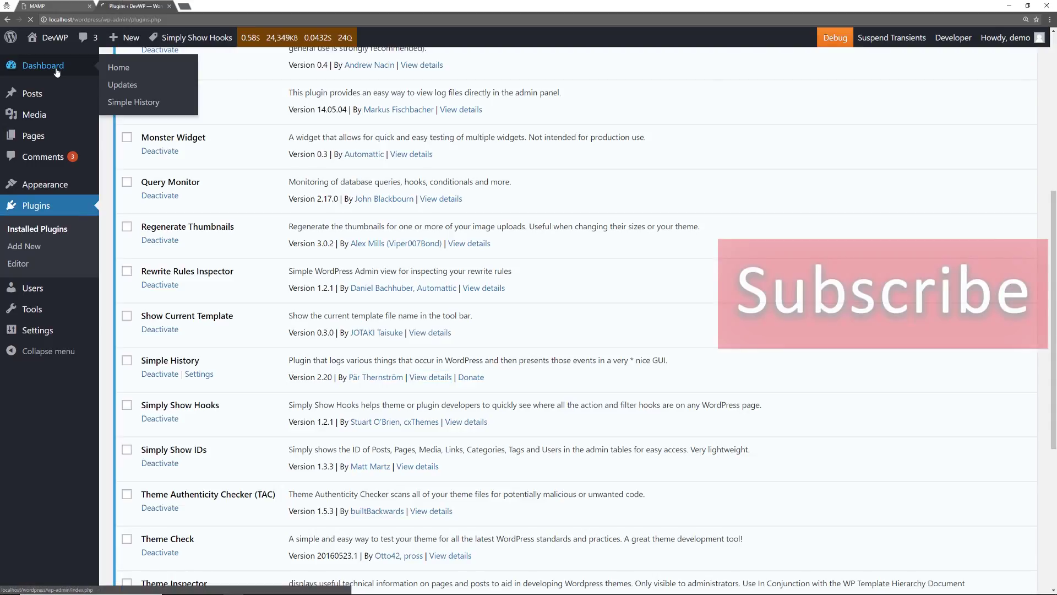
pyautogui.click(42, 65)
pyautogui.click(400, 199)
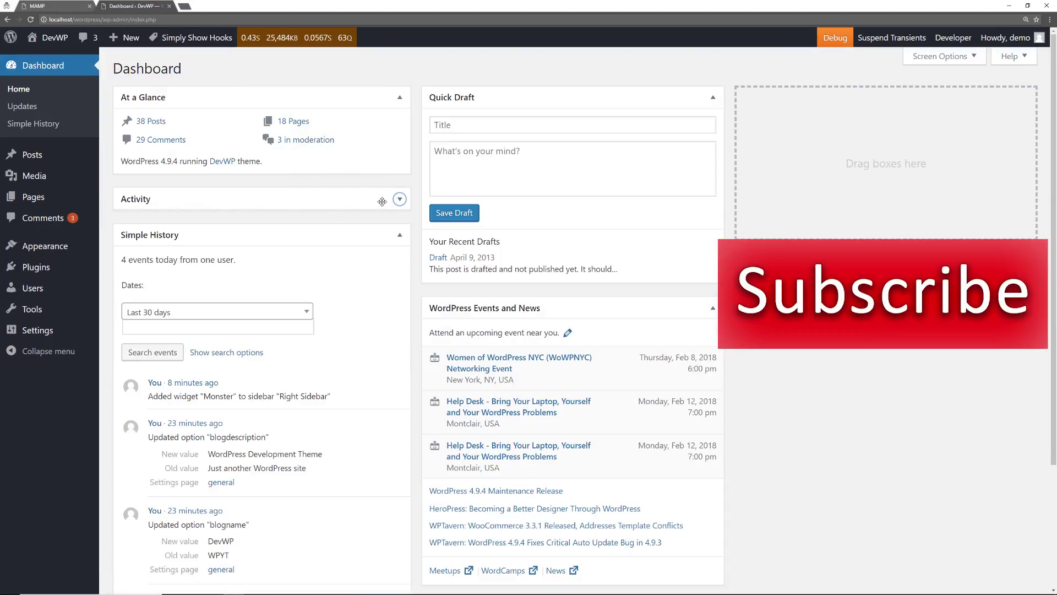
# - Look through the date ranges offered by the Simple History widget and review its logged events
pyautogui.click(272, 312)
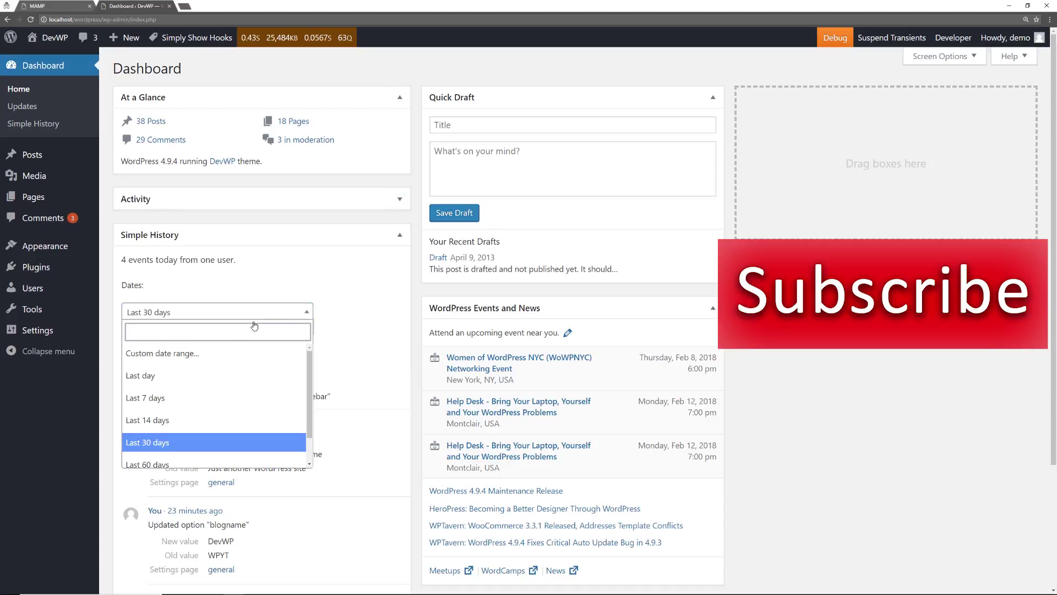
pyautogui.scroll(-1, 201, 385)
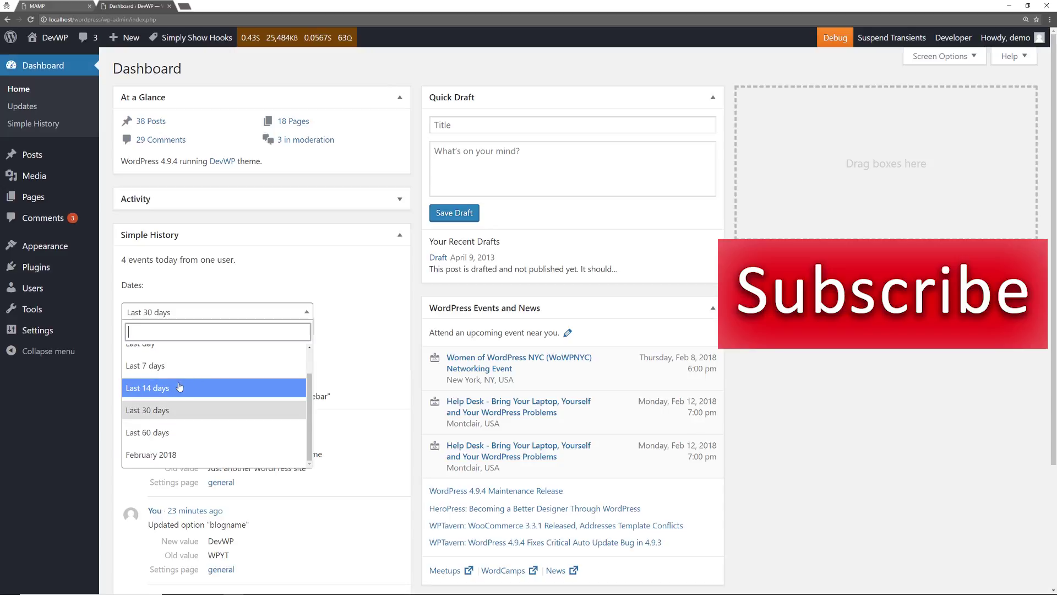
pyautogui.scroll(-3, 383, 363)
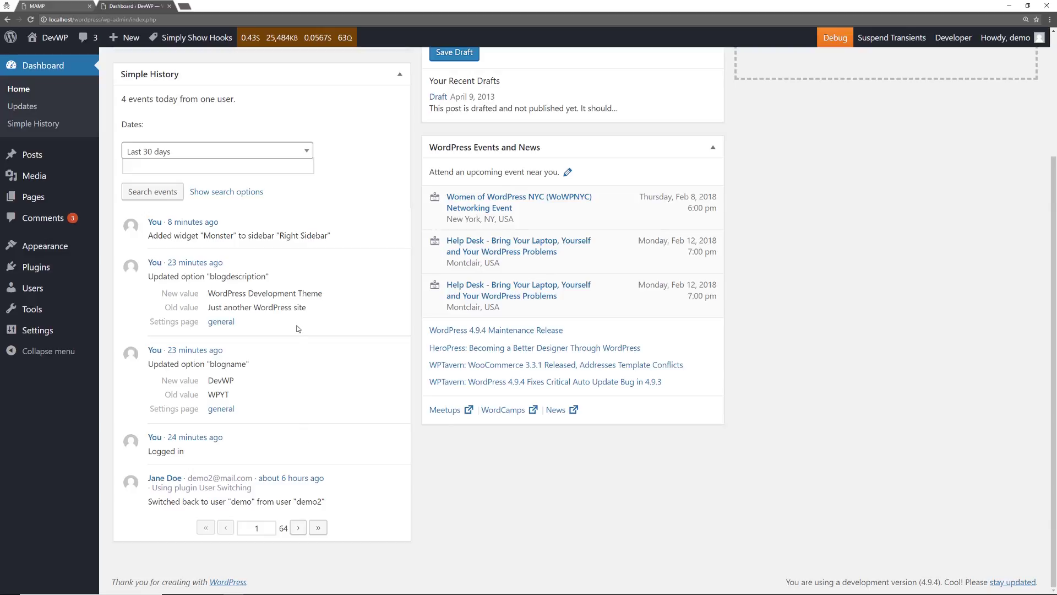
pyautogui.scroll(3, 301, 364)
# - Return to the installed plugins list, open the Simply Show Hooks details and close them again
pyautogui.moveTo(68, 271)
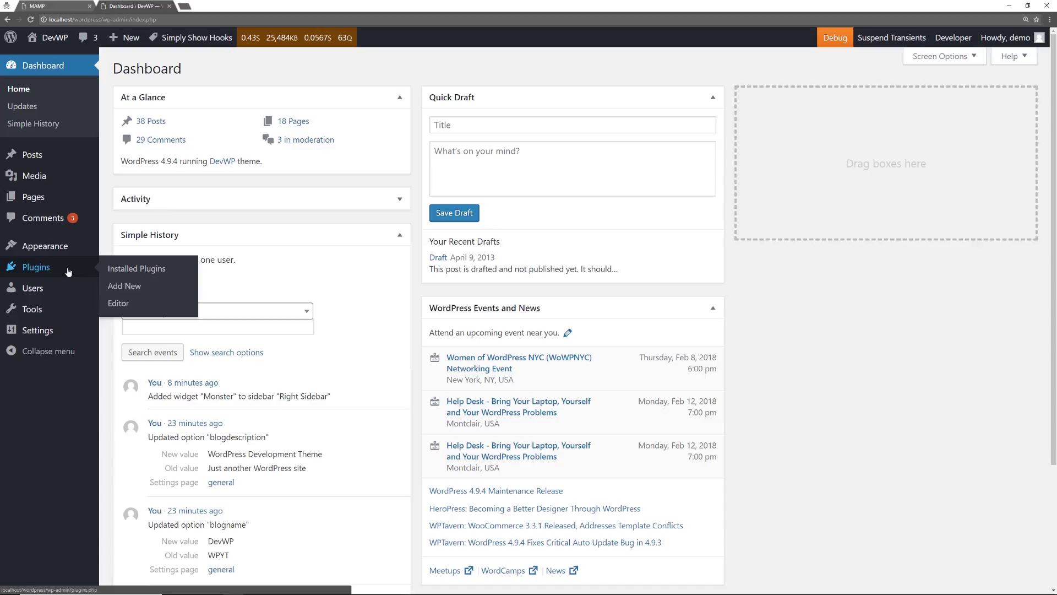
pyautogui.click(143, 269)
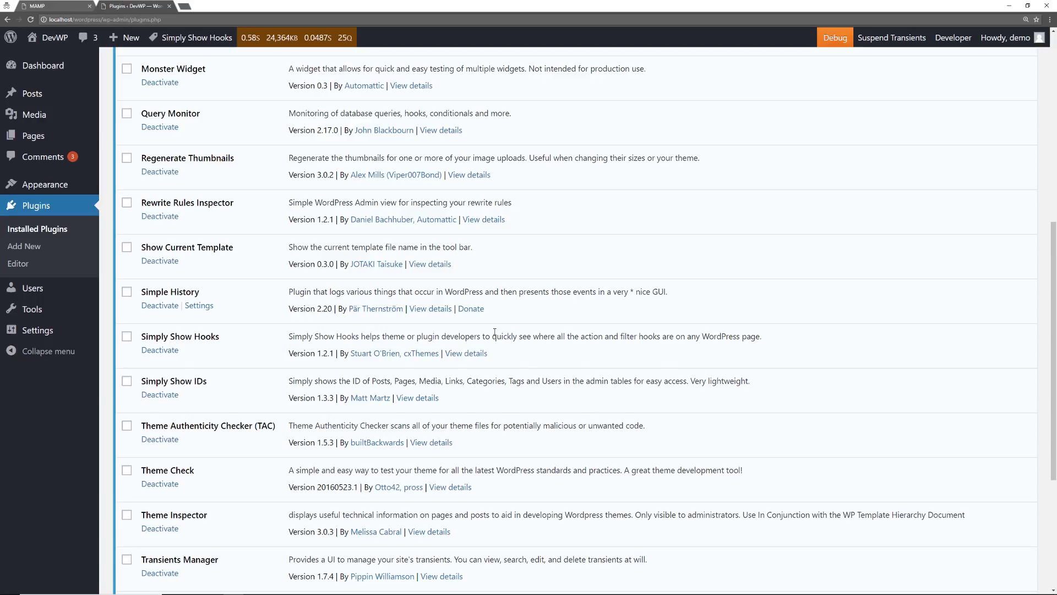
pyautogui.click(469, 353)
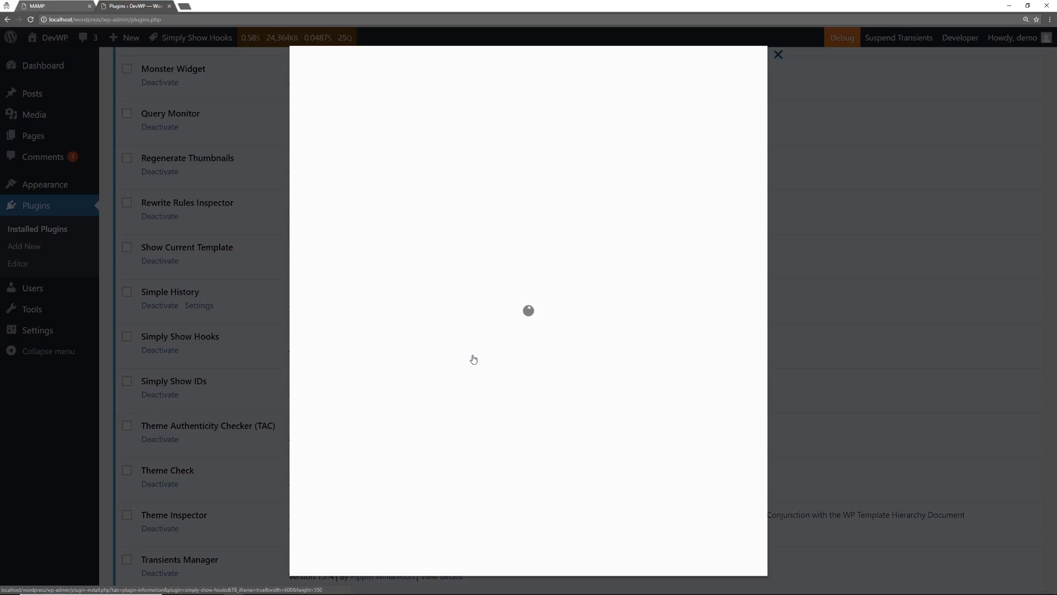
pyautogui.click(773, 57)
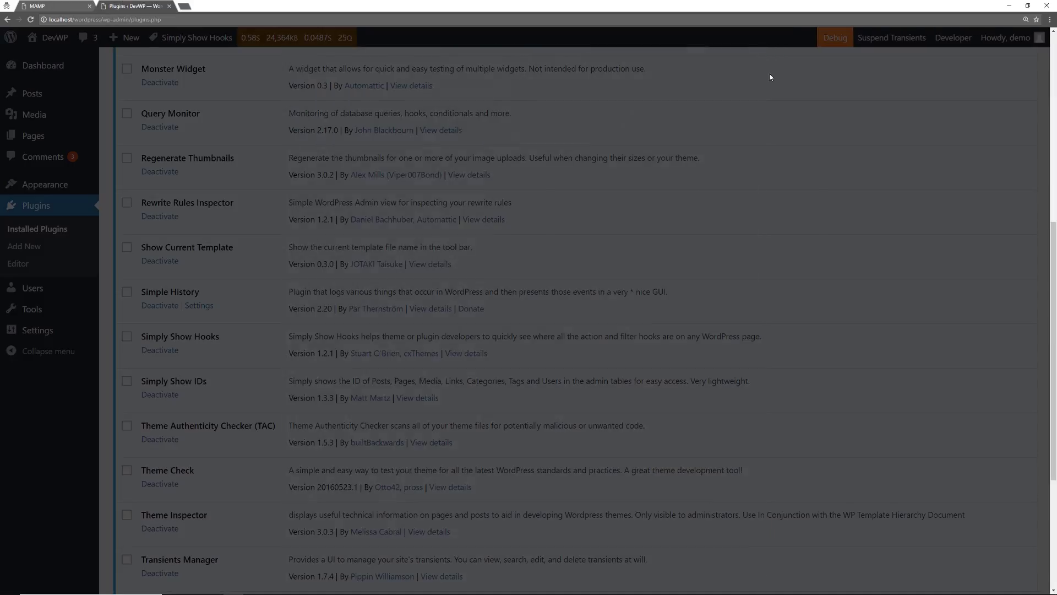
# - Visit the site and show its action hooks with Simply Show Hooks
pyautogui.moveTo(49, 38)
pyautogui.click(45, 60)
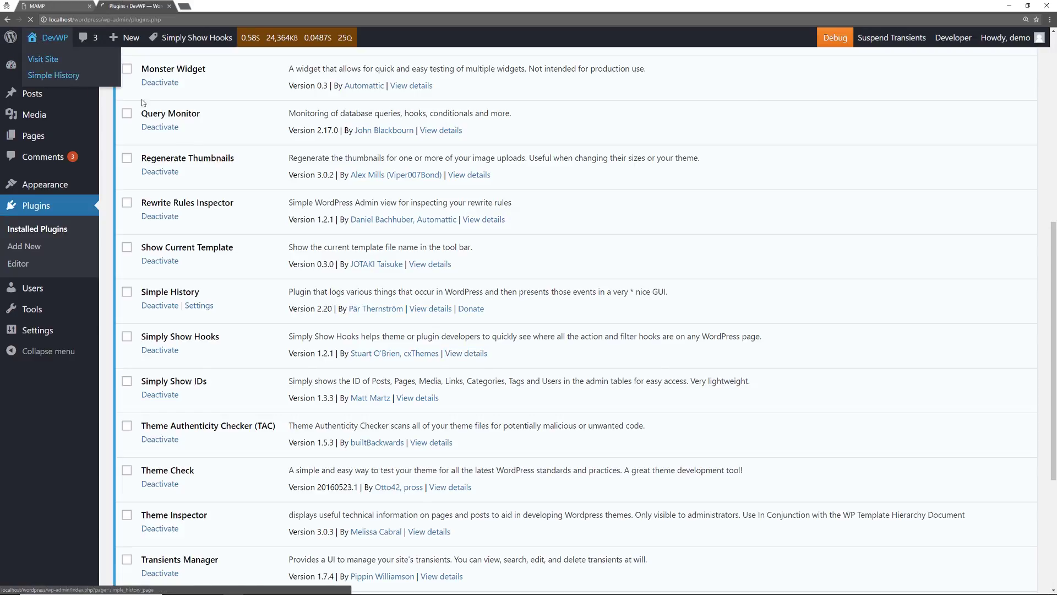
pyautogui.moveTo(253, 44)
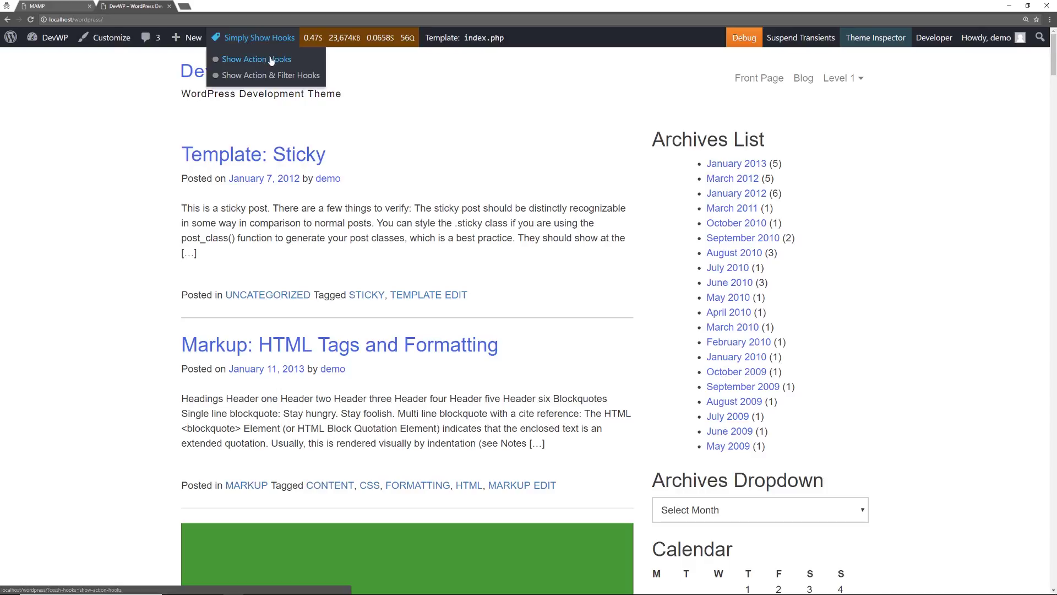
pyautogui.click(271, 61)
# - Examine the action hooks along the page, including the callbacks attached to plugins_loaded, parse_request and end_fetch_post_thumbnail_html
pyautogui.moveTo(44, 57)
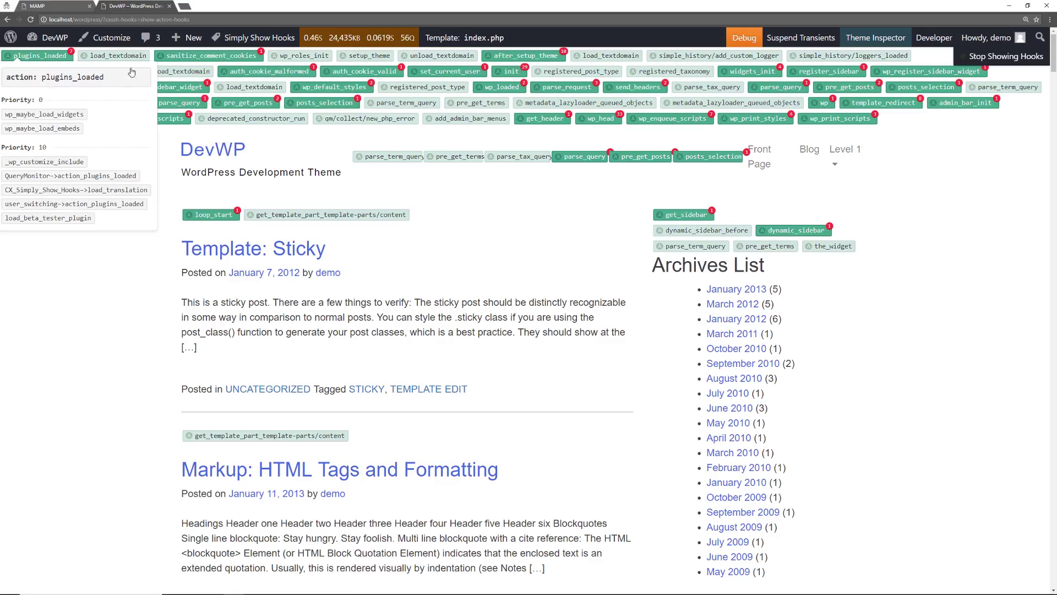
pyautogui.moveTo(549, 95)
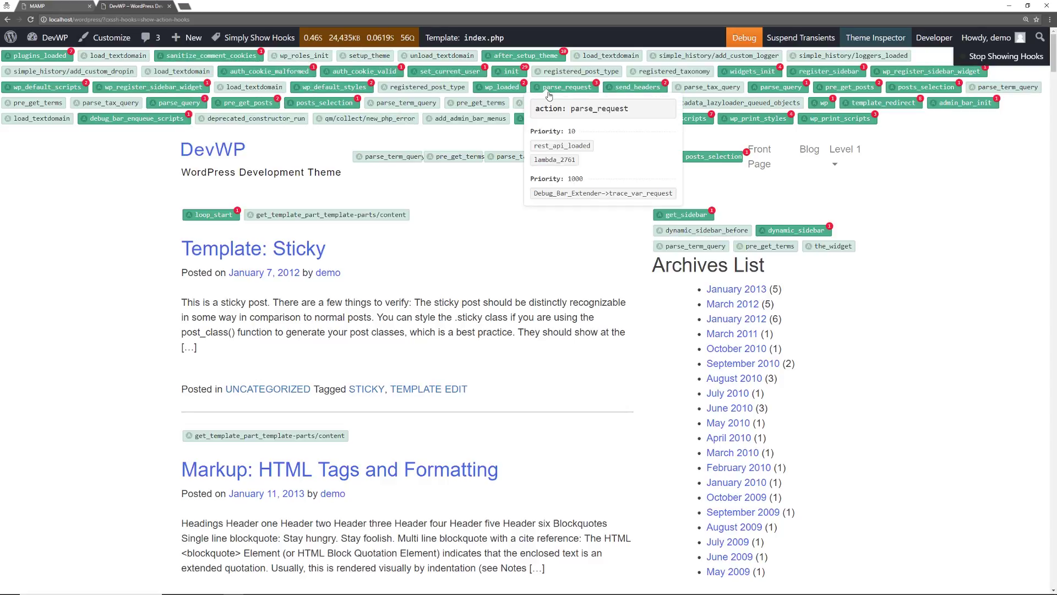
pyautogui.scroll(-1, 122, 267)
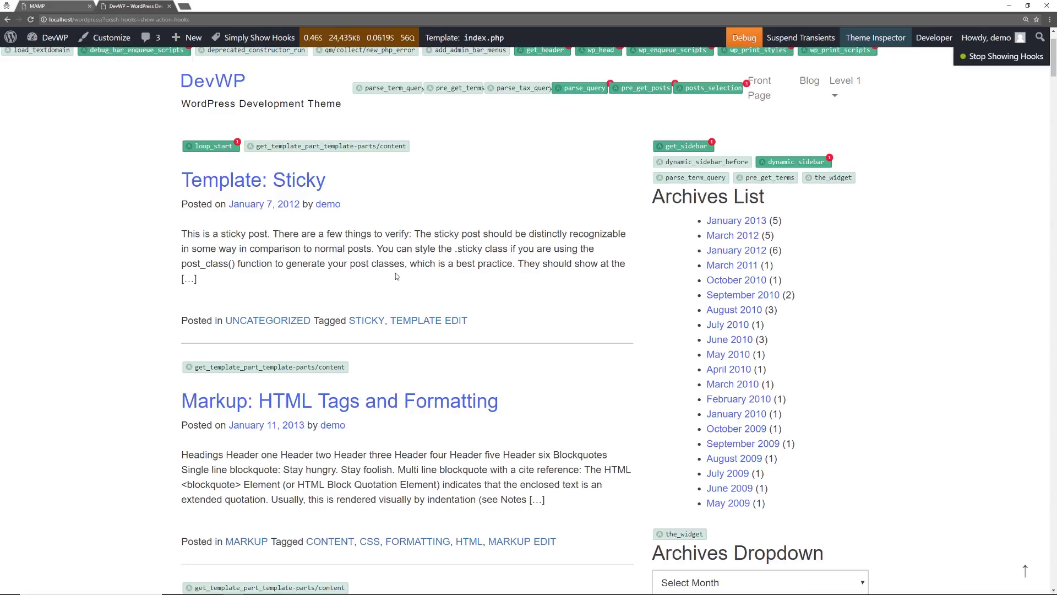
pyautogui.scroll(-3, 395, 276)
pyautogui.scroll(-2, 289, 421)
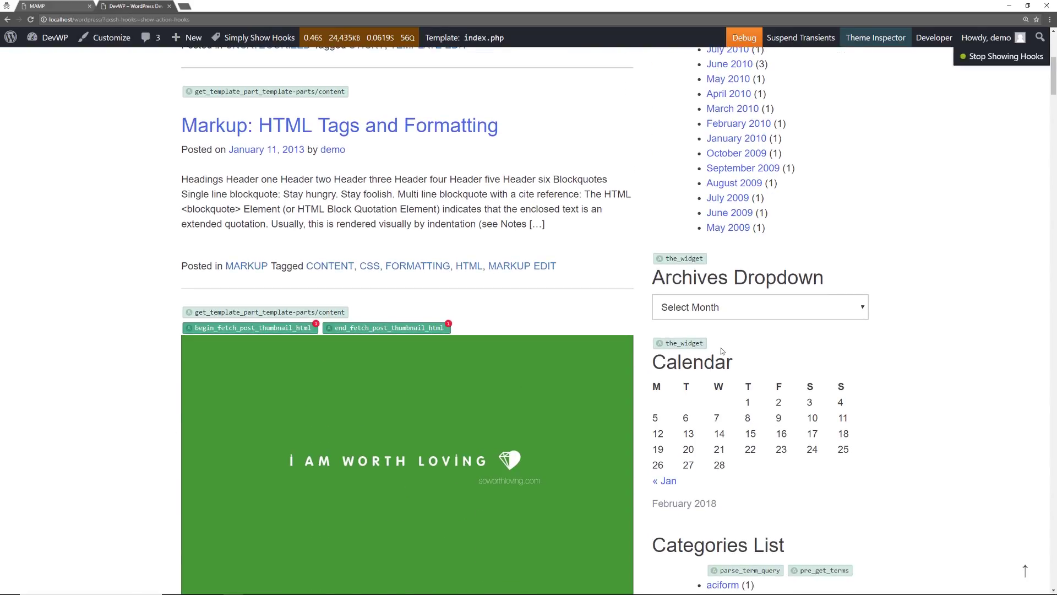
pyautogui.scroll(-1, 876, 362)
pyautogui.scroll(-3, 876, 362)
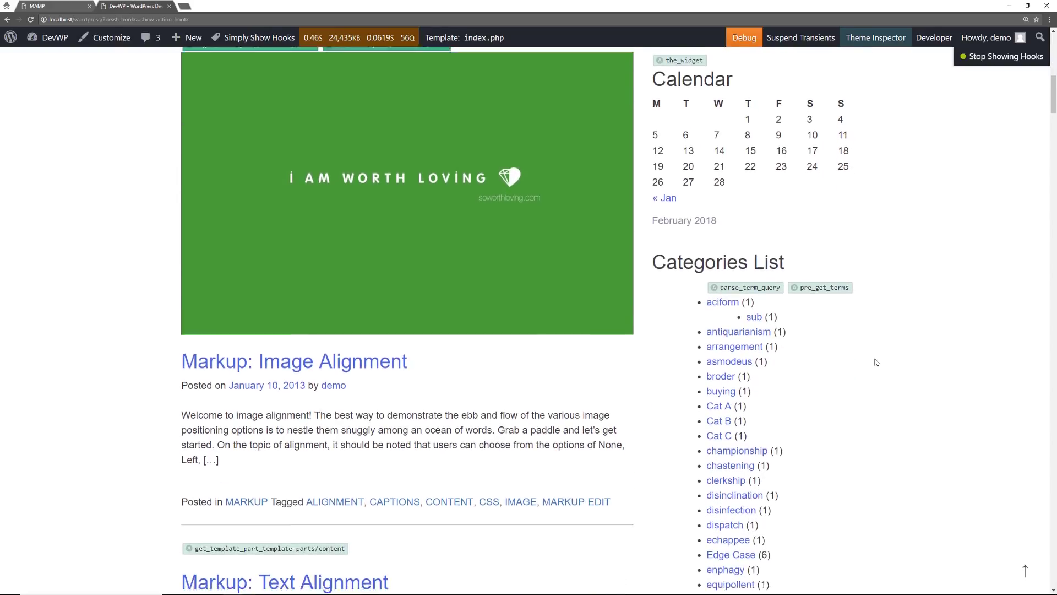
pyautogui.scroll(-2, 876, 362)
pyautogui.scroll(7, 499, 322)
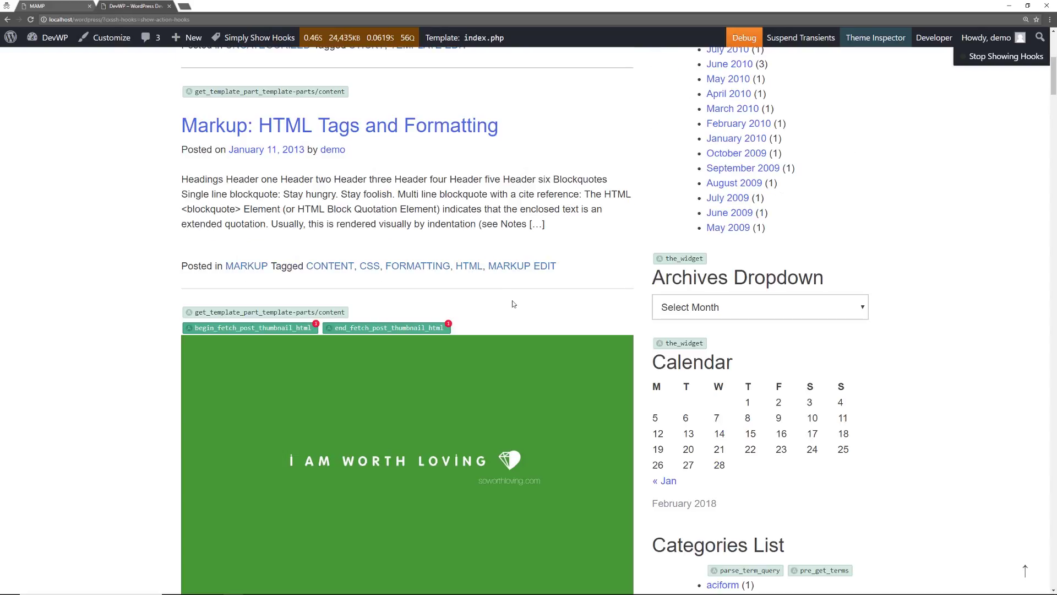
pyautogui.moveTo(368, 330)
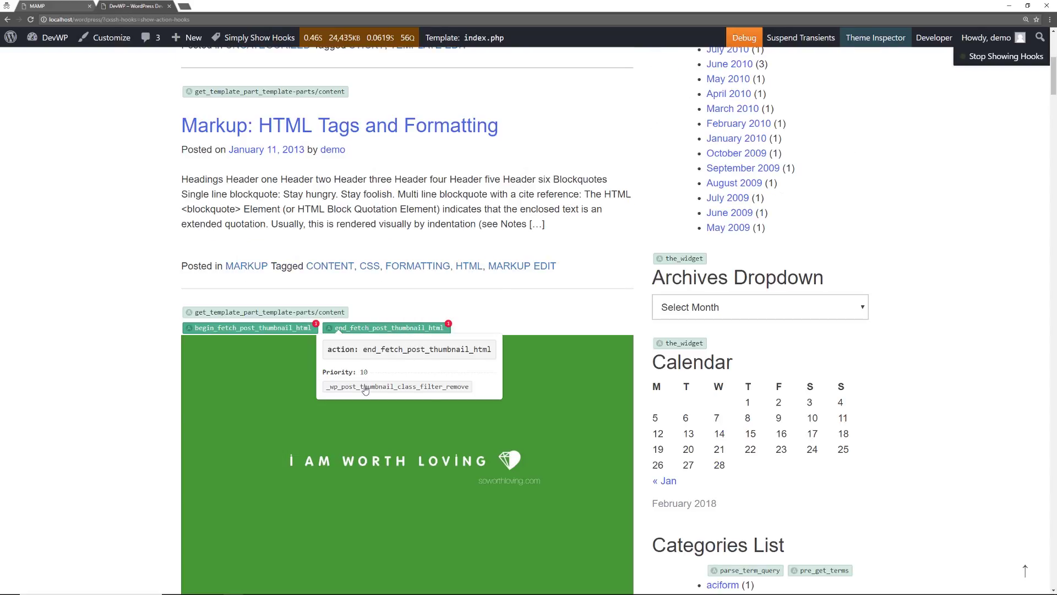
pyautogui.scroll(-1, 397, 388)
# - Switch Simply Show Hooks to action and filter hooks and look through the full list of hooks
pyautogui.moveTo(246, 44)
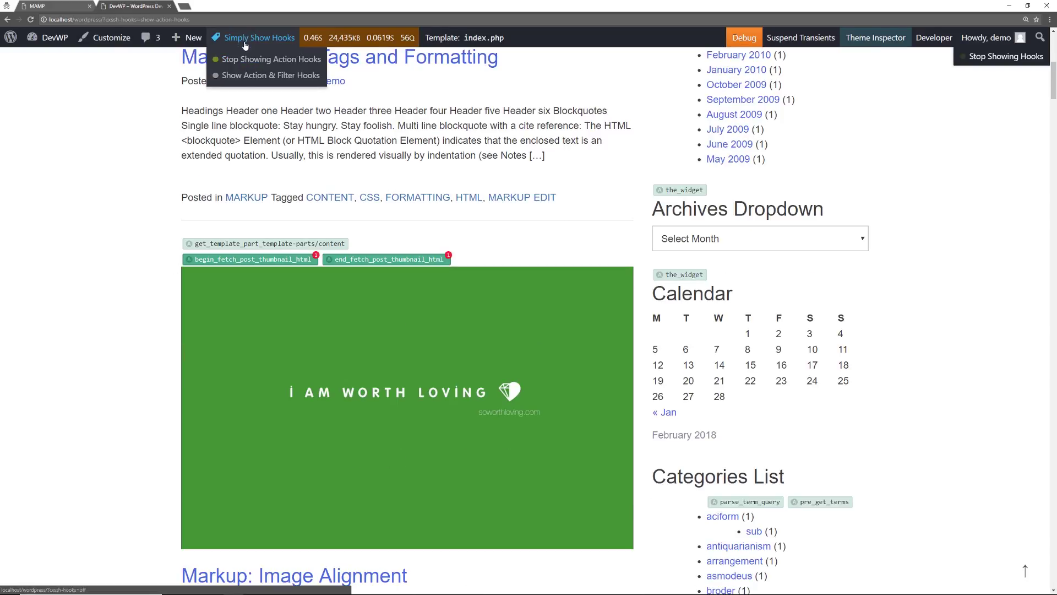
pyautogui.click(254, 76)
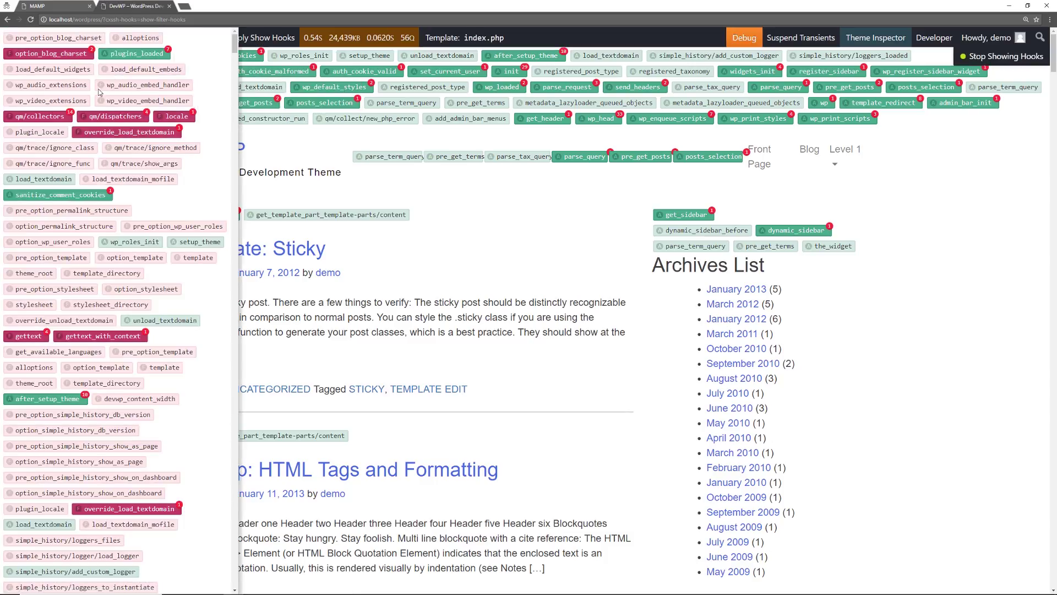
pyautogui.scroll(-5, 88, 447)
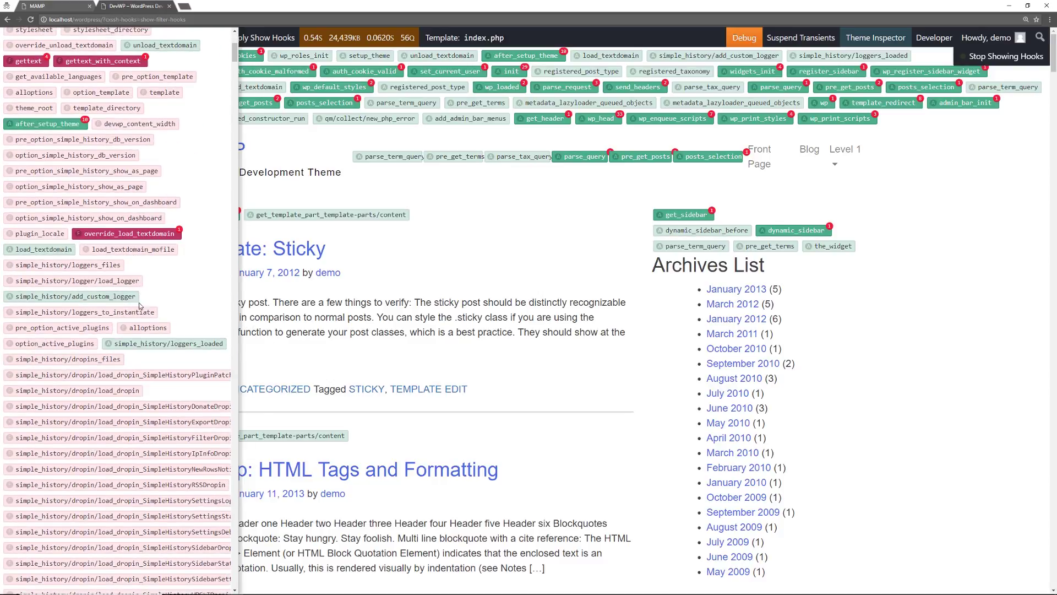
pyautogui.scroll(-20, 113, 424)
pyautogui.scroll(-3, 132, 336)
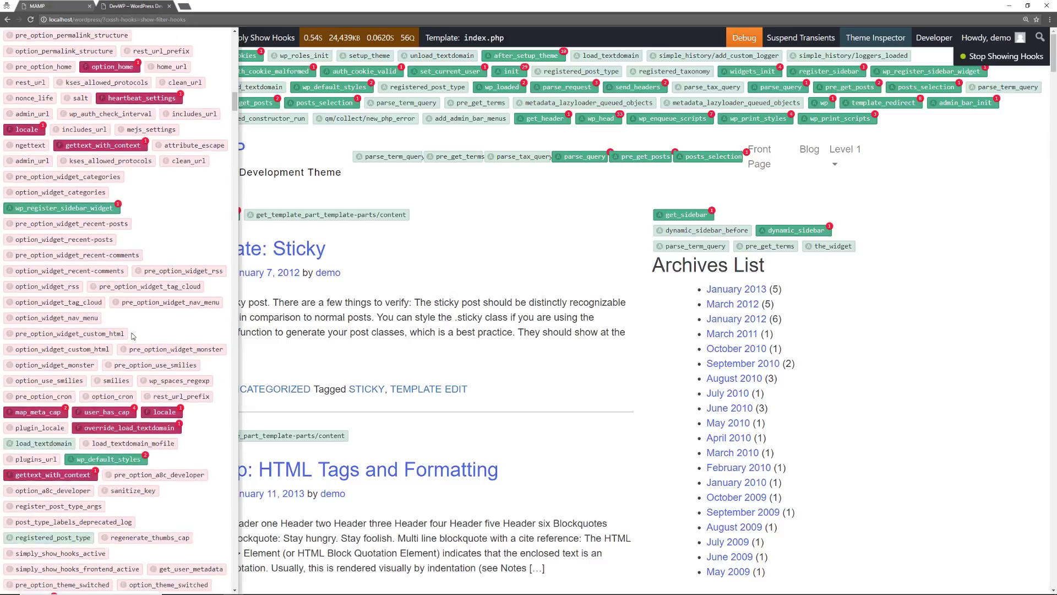
pyautogui.scroll(-6, 133, 336)
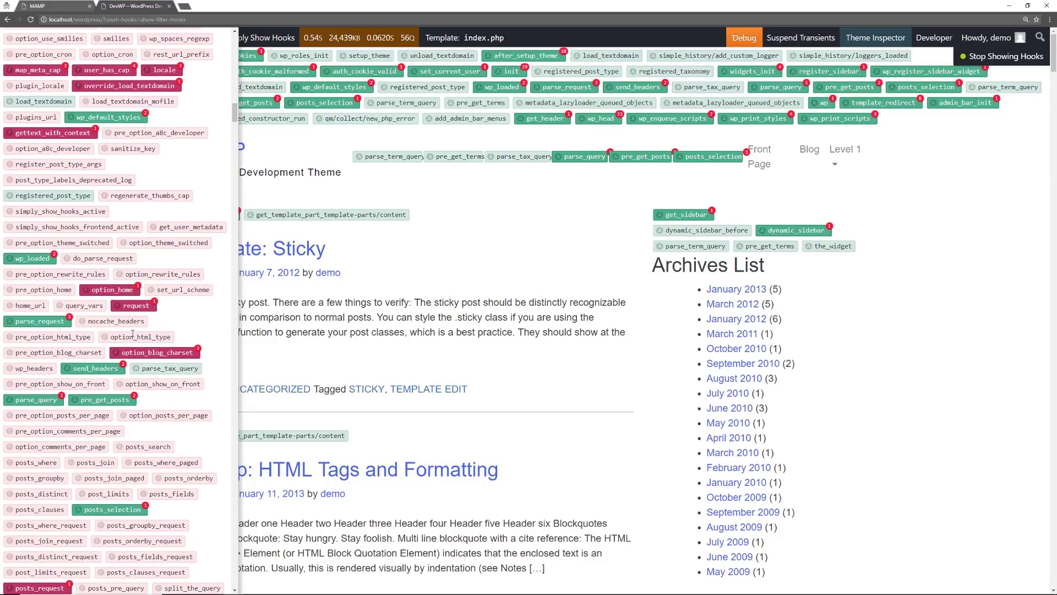
# - Examine the callbacks attached to the posts_selection, get_header and wp_head action hooks, and stop showing hooks
pyautogui.moveTo(87, 406)
pyautogui.moveTo(131, 353)
pyautogui.moveTo(735, 155)
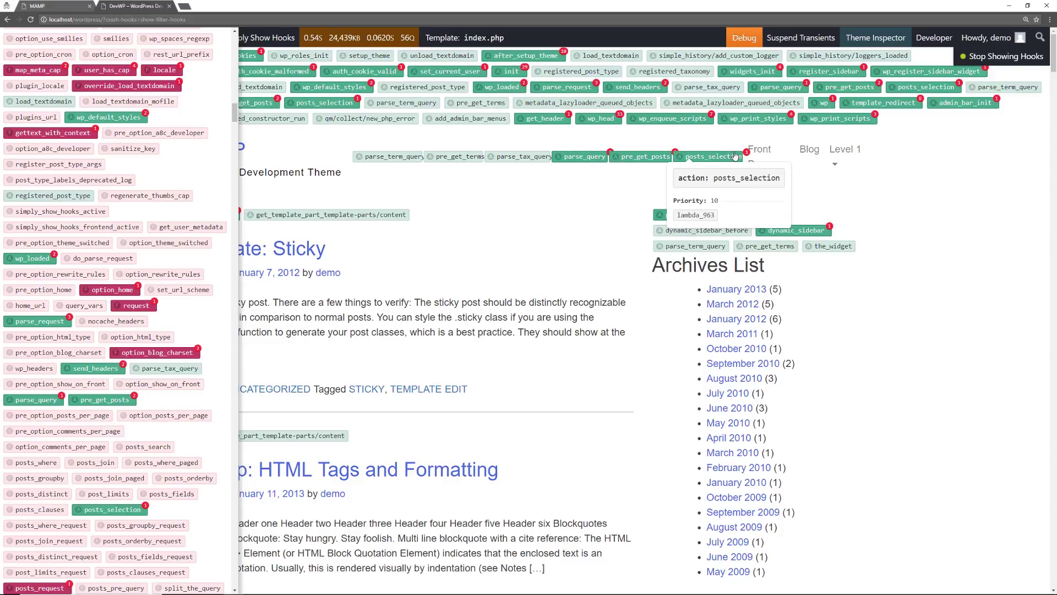
pyautogui.moveTo(553, 121)
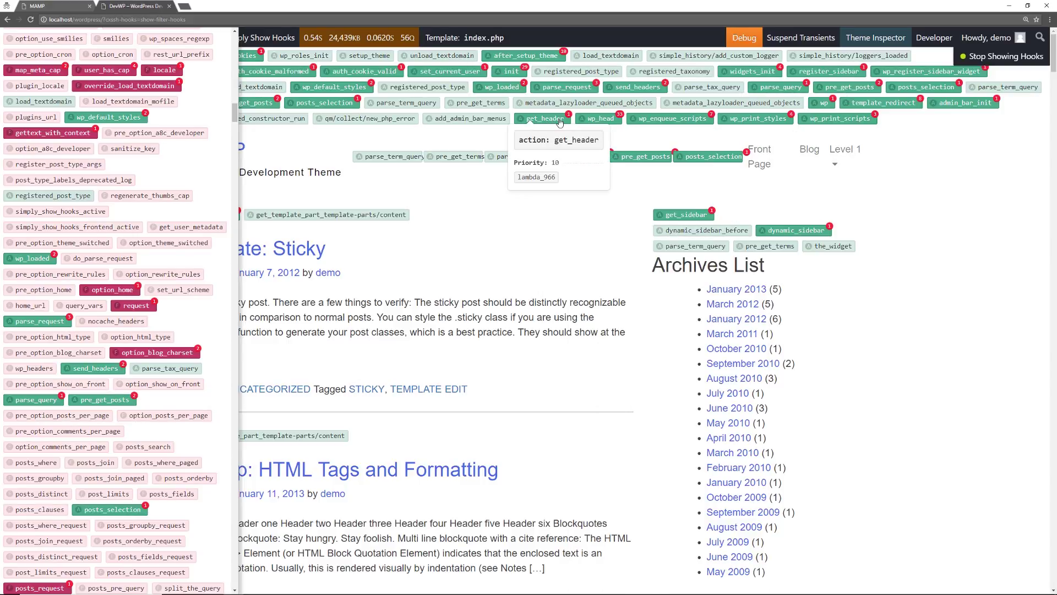
pyautogui.moveTo(592, 124)
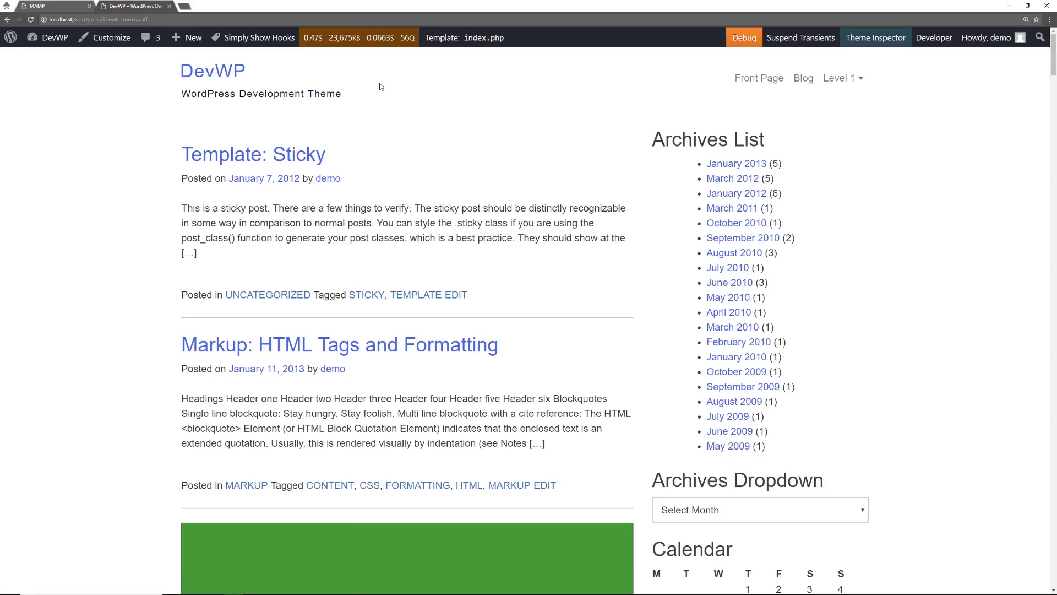
# - Return to the installed plugins list and read the description in the Simply Show IDs details
pyautogui.click(57, 51)
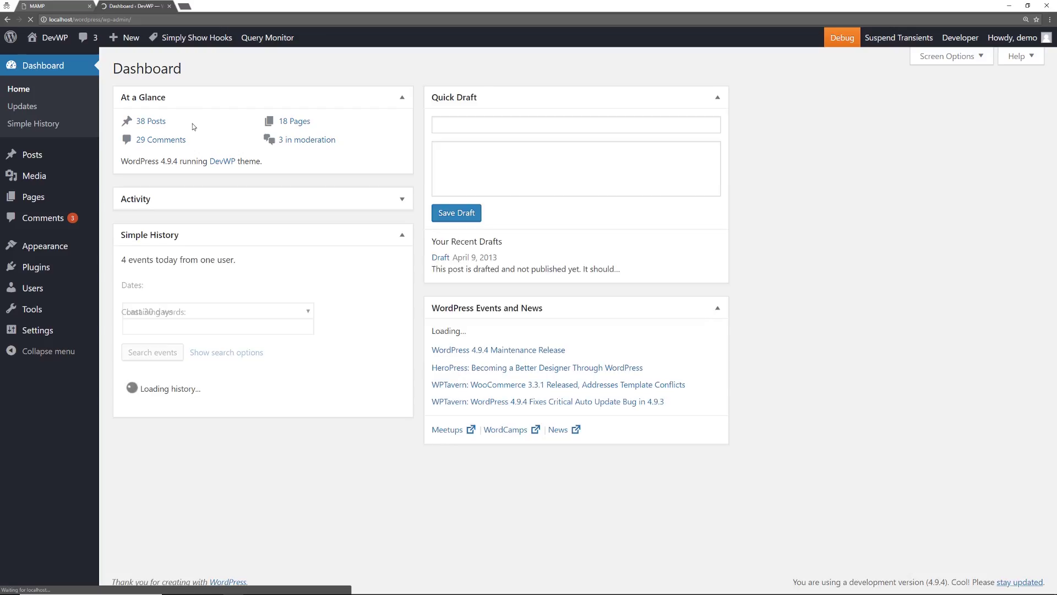
pyautogui.moveTo(36, 267)
pyautogui.click(123, 269)
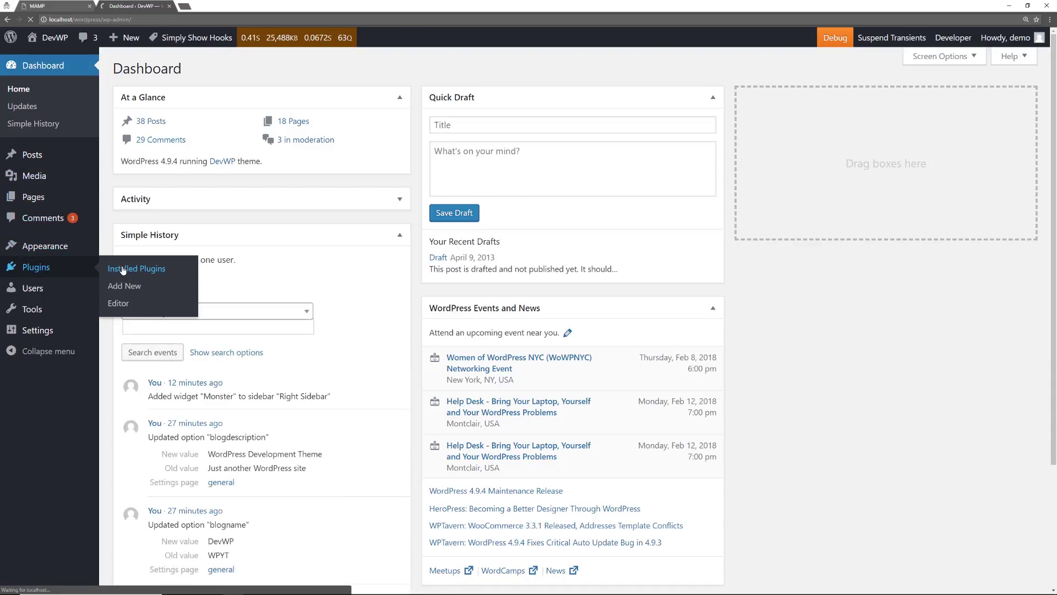
pyautogui.scroll(-7, 226, 330)
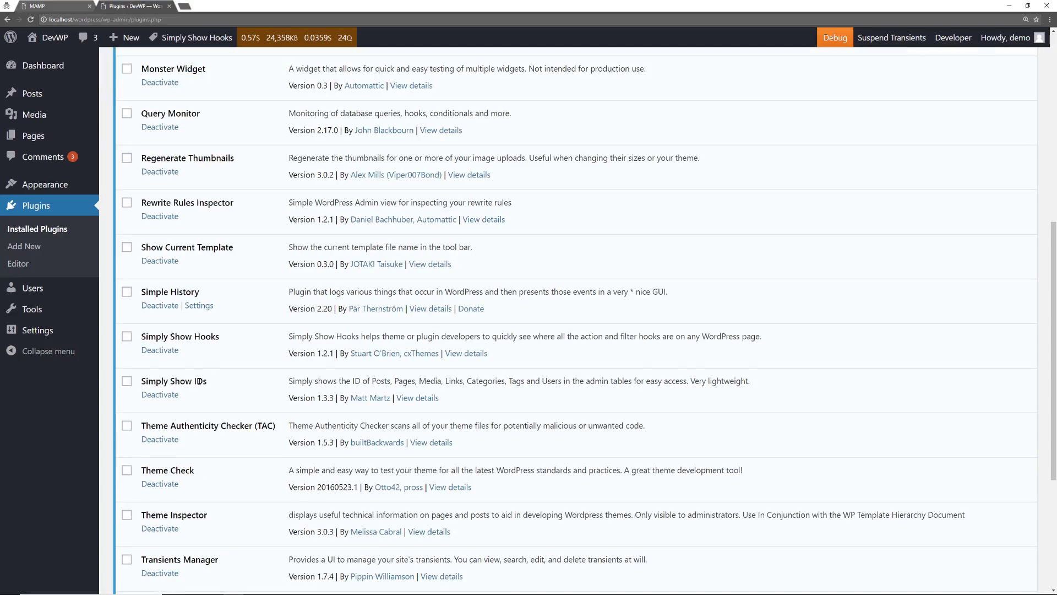
pyautogui.click(419, 398)
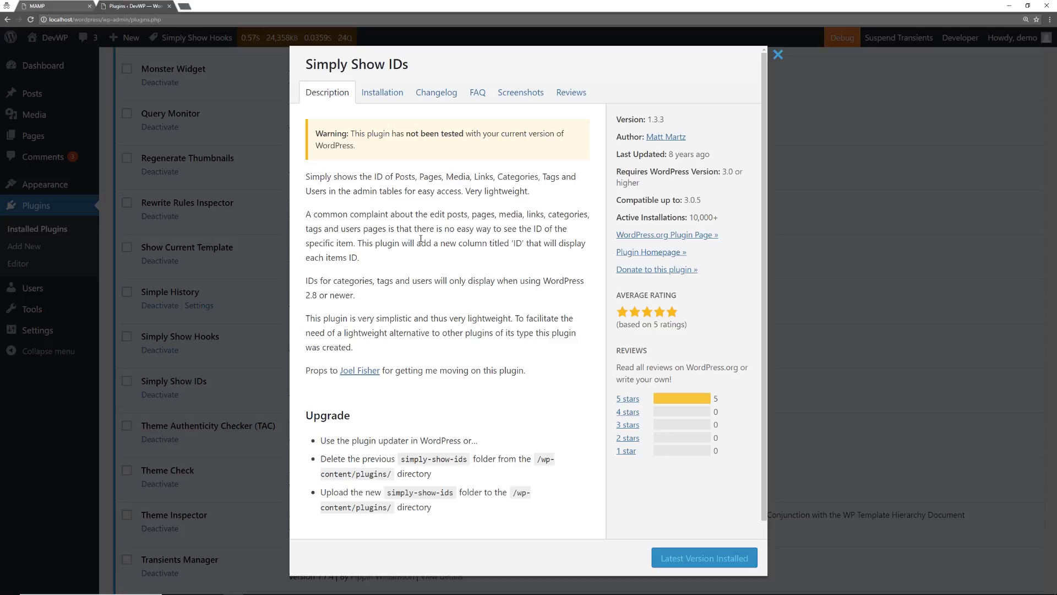
pyautogui.click(775, 56)
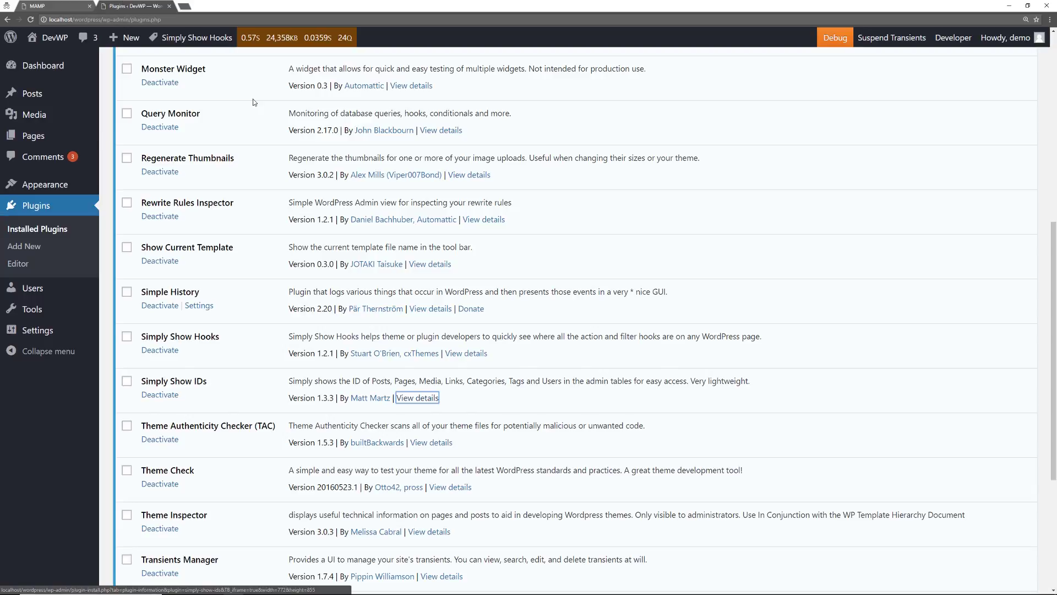
# - Open the list of all posts and review the ID column added by Simply Show IDs
pyautogui.click(49, 97)
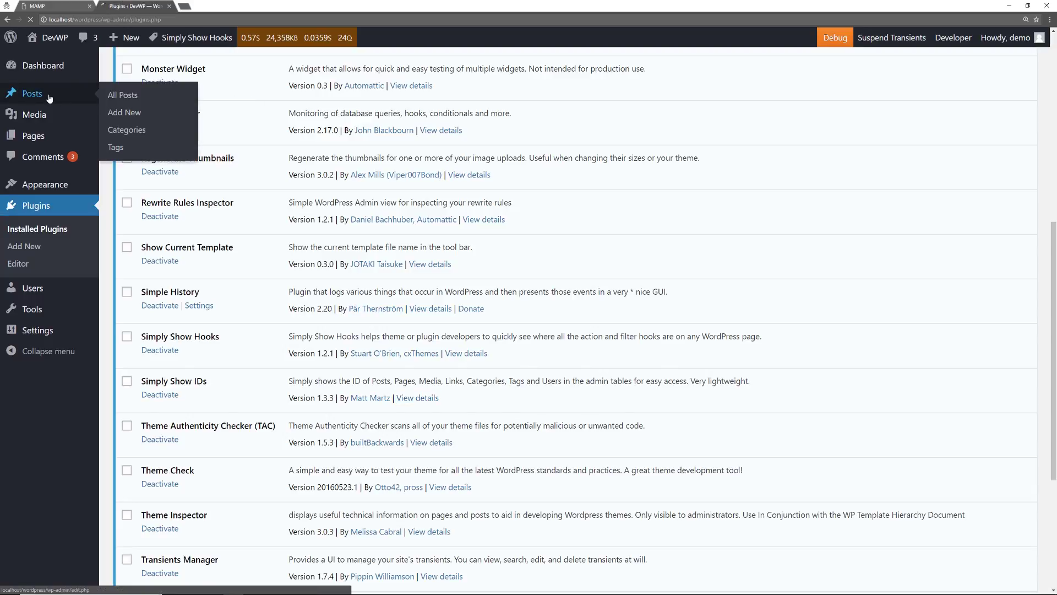
pyautogui.moveTo(53, 259)
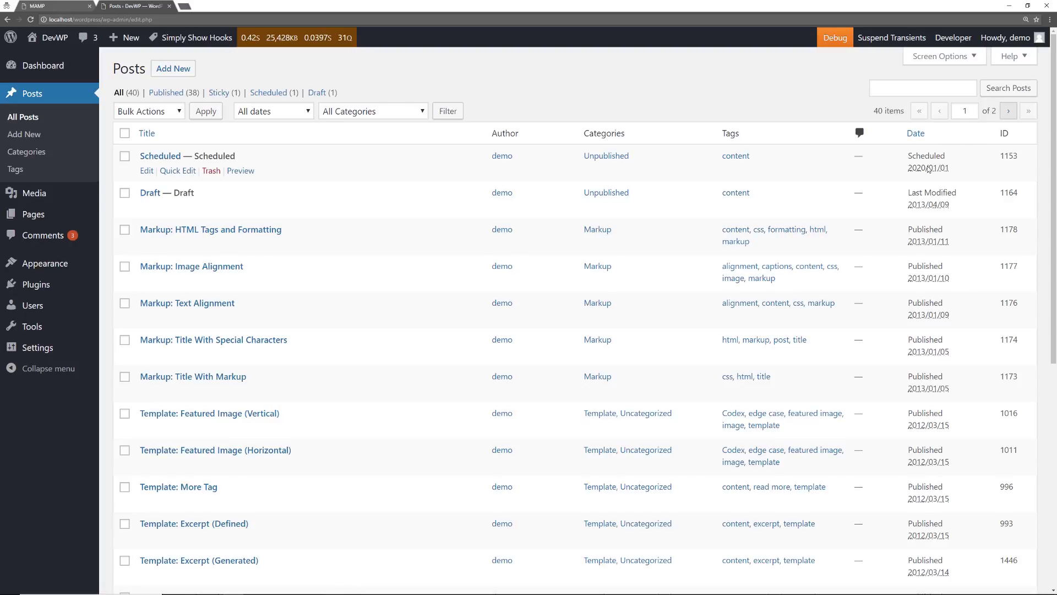
pyautogui.scroll(-1, 1005, 291)
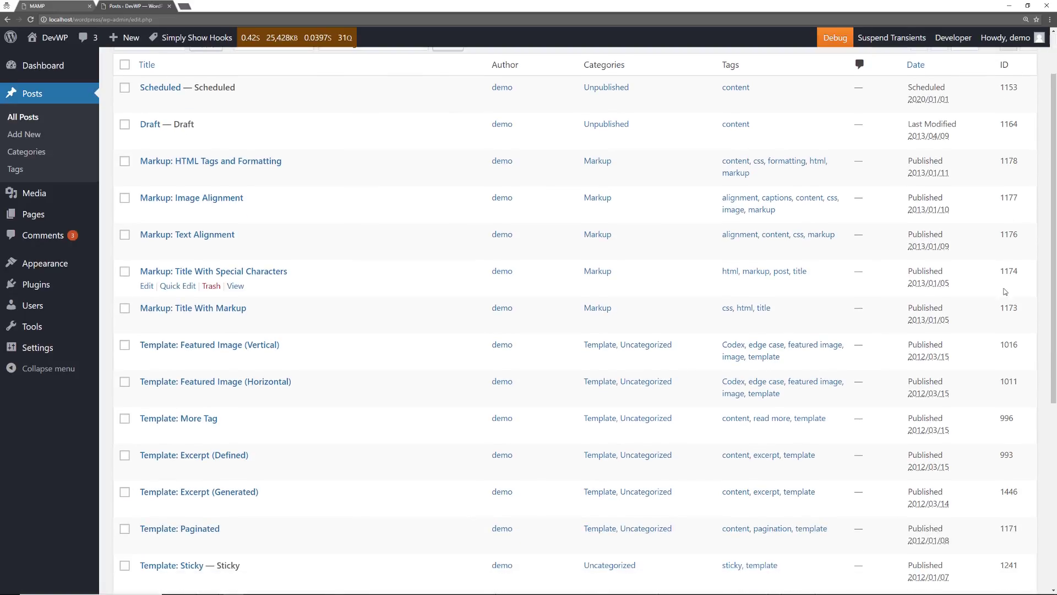
pyautogui.scroll(-1, 1005, 292)
pyautogui.scroll(3, 377, 194)
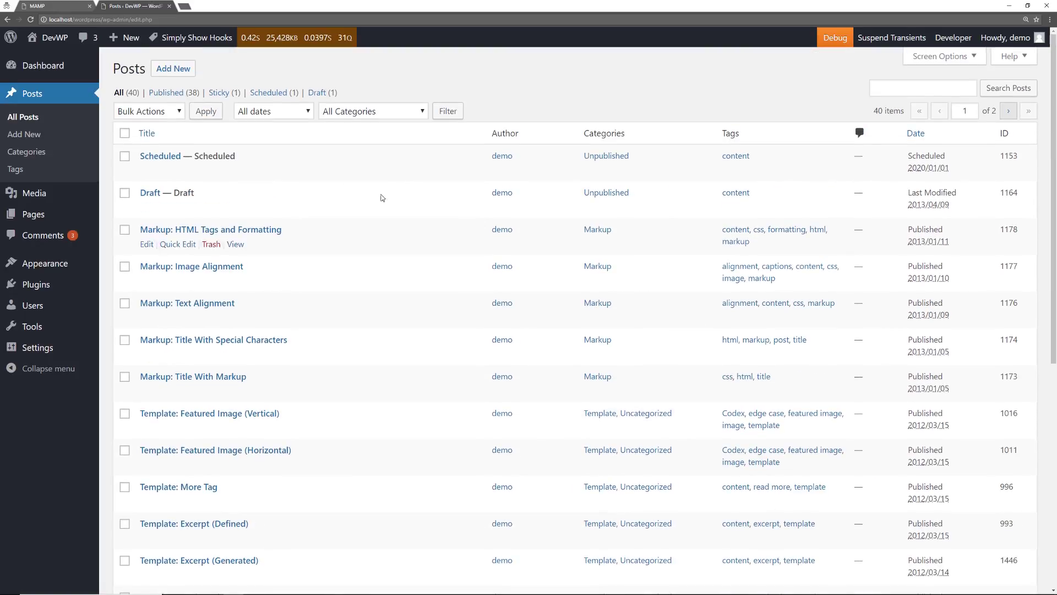
# - Open the list of all pages and the comments list, reviewing the ID column in each
pyautogui.click(33, 216)
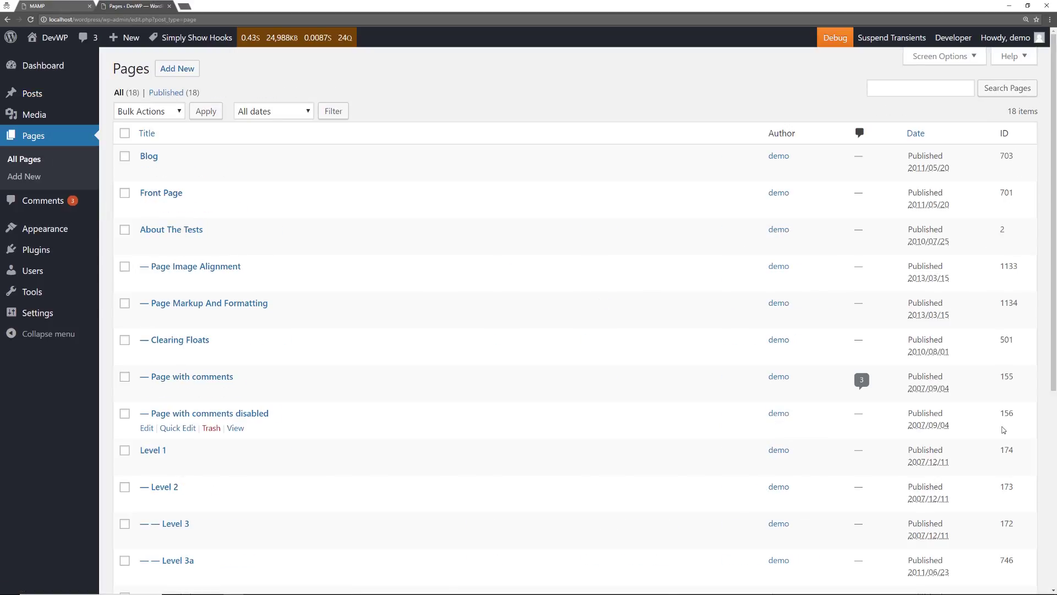
pyautogui.click(43, 201)
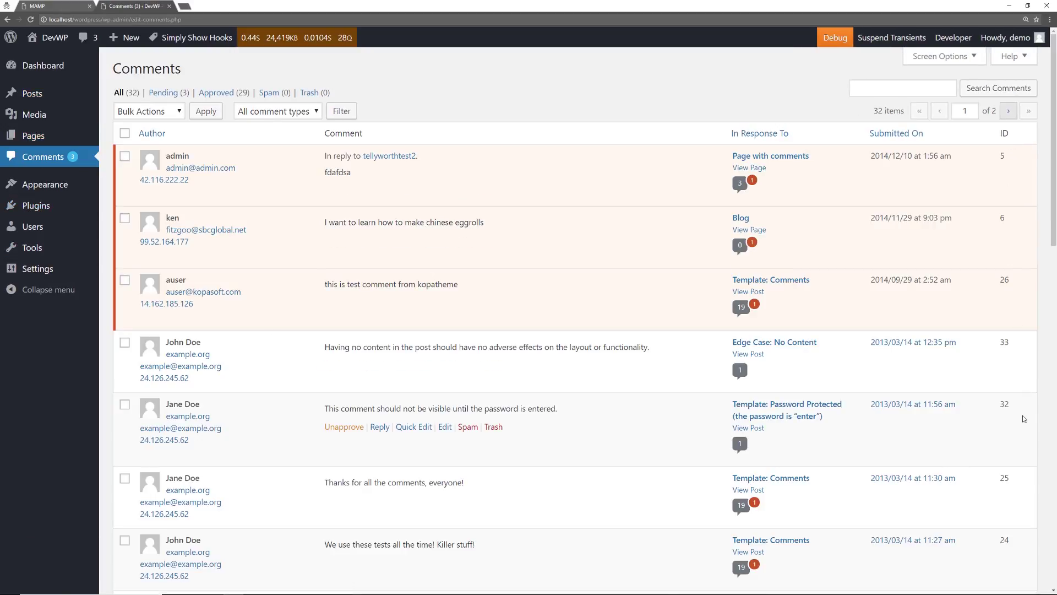
# - Open phpMyAdmin from the MAMP start page and browse the wp_comments table of the wpyt database
pyautogui.click(53, 7)
pyautogui.click(386, 54)
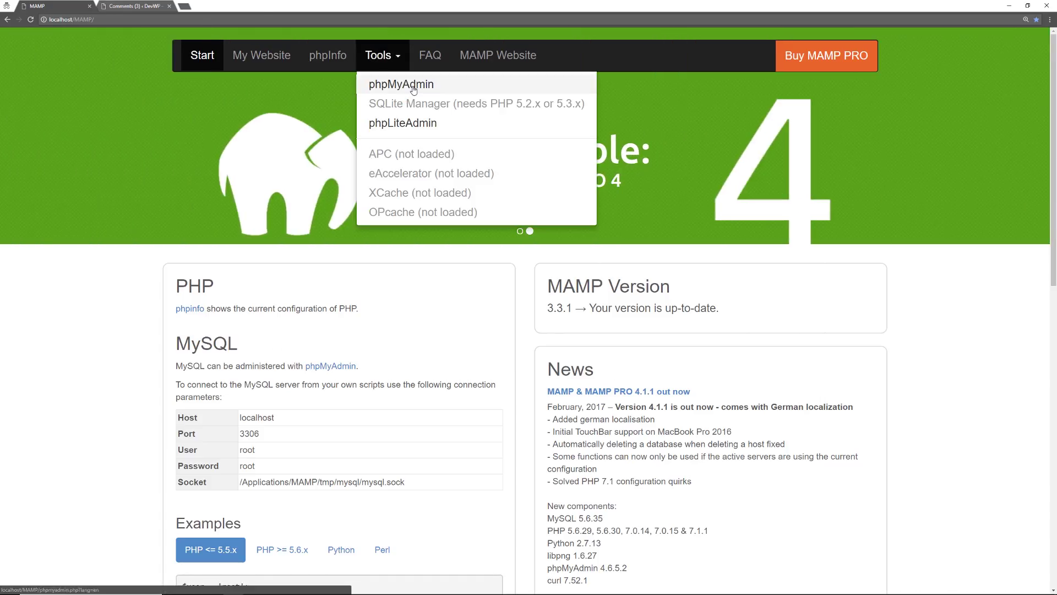
pyautogui.click(413, 90)
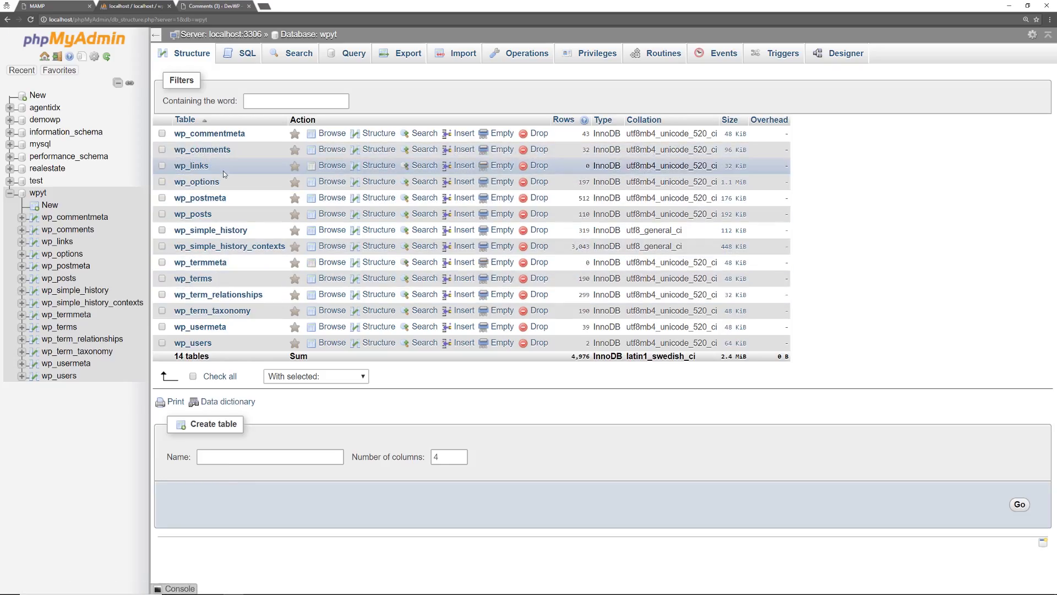
pyautogui.click(213, 149)
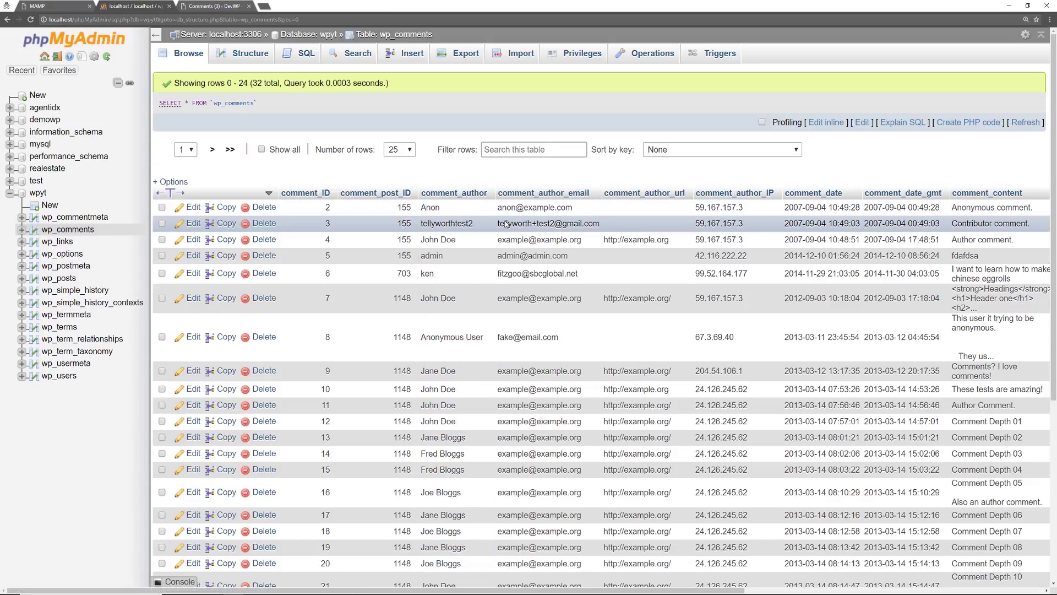
# - Compare the IDs on the second page of the WordPress comments list with the comment_ID values in the wp_comments table
pyautogui.click(201, 6)
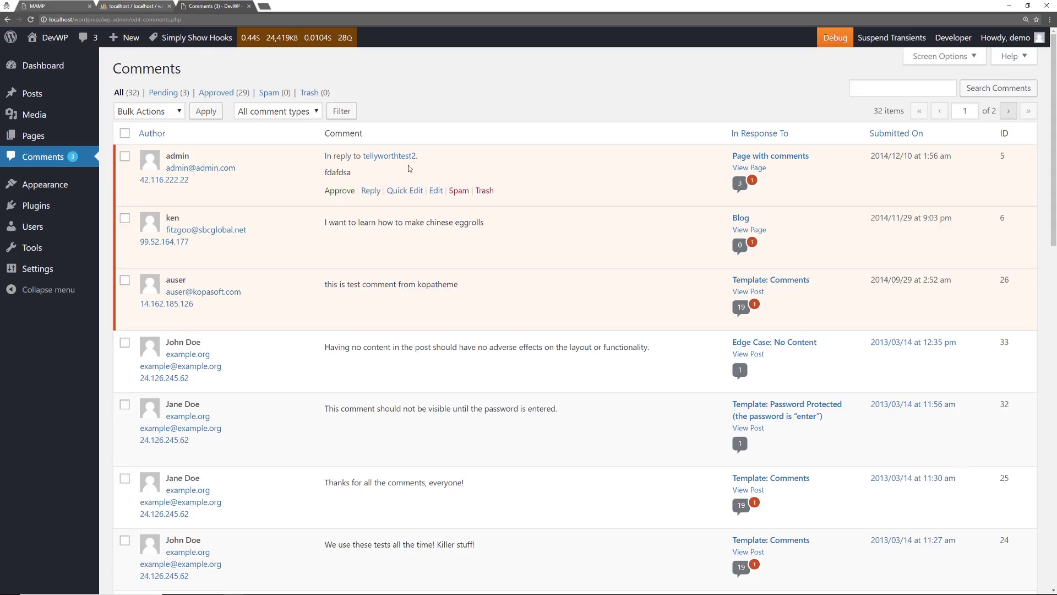
pyautogui.scroll(-20, 385, 276)
pyautogui.click(1008, 539)
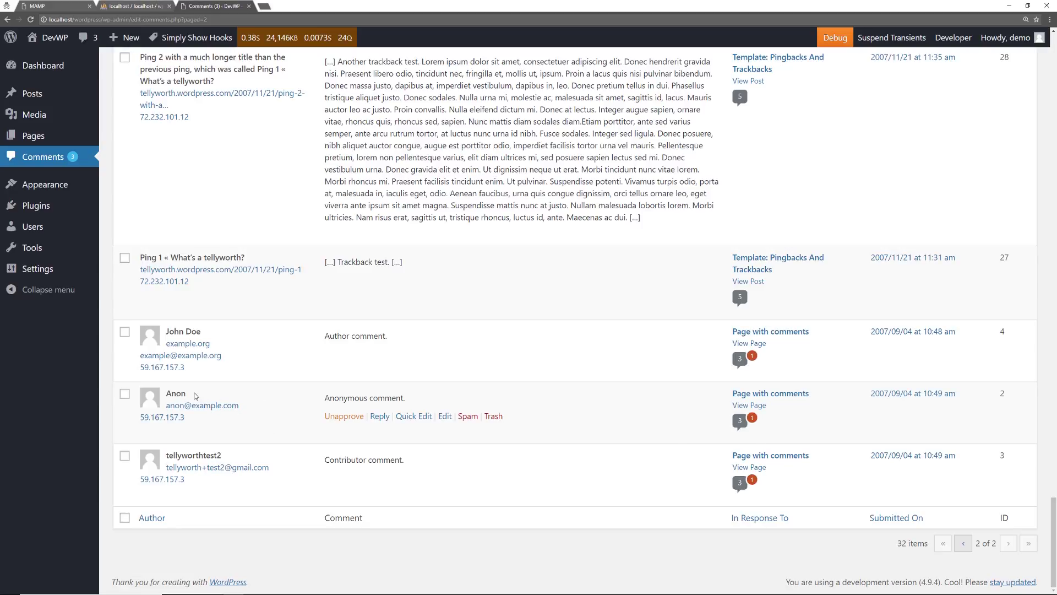
pyautogui.hotkey('ctrl', 'shift', 'Tab')
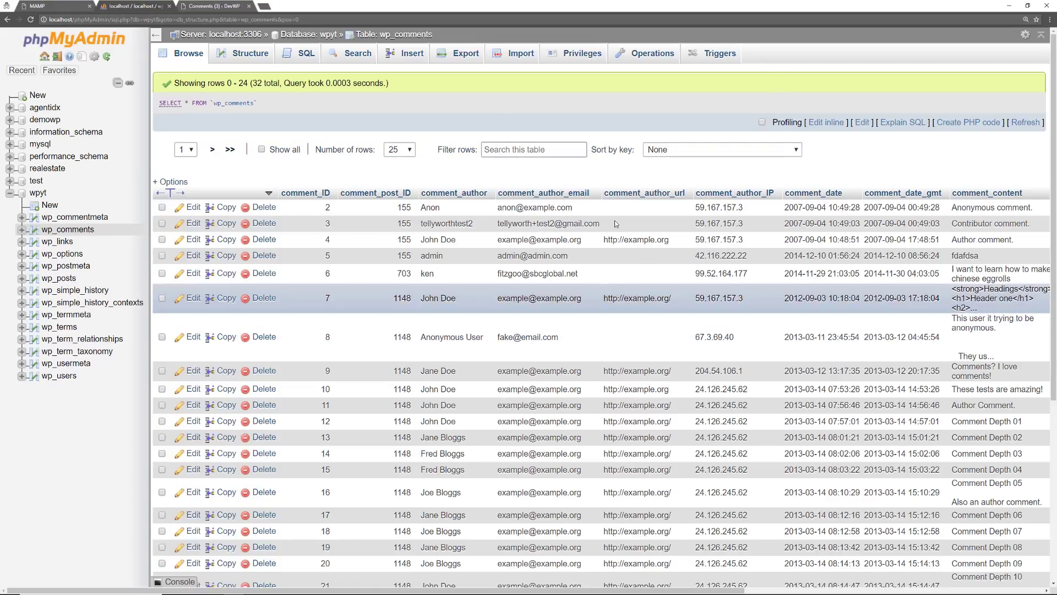
pyautogui.hotkey('ctrl', 'Tab')
# - Read the Theme Authenticity Checker (TAC) description from the installed plugins list and open its theme scan page
pyautogui.moveTo(34, 206)
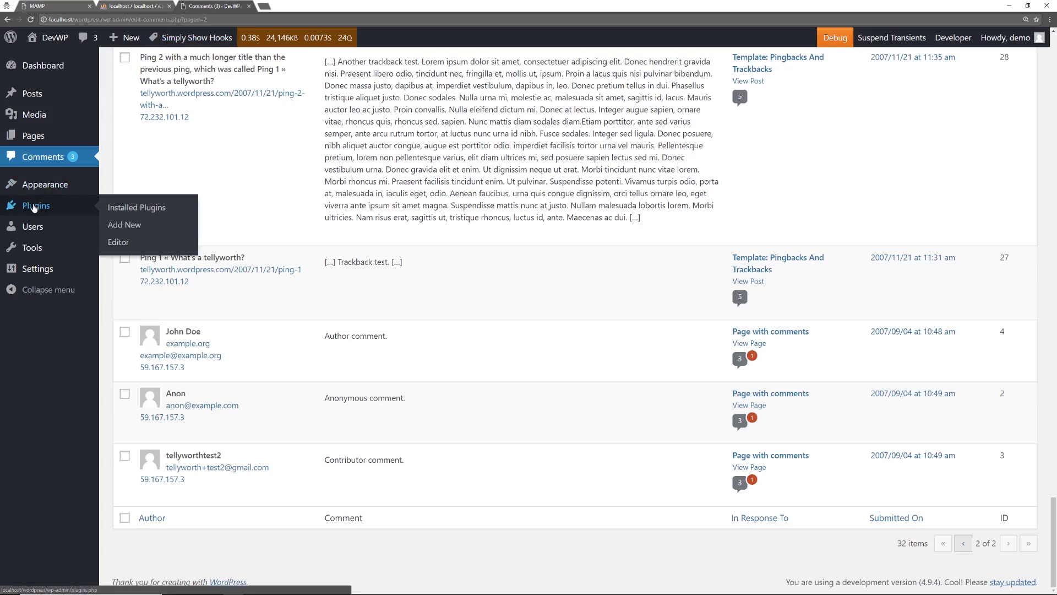
pyautogui.click(135, 208)
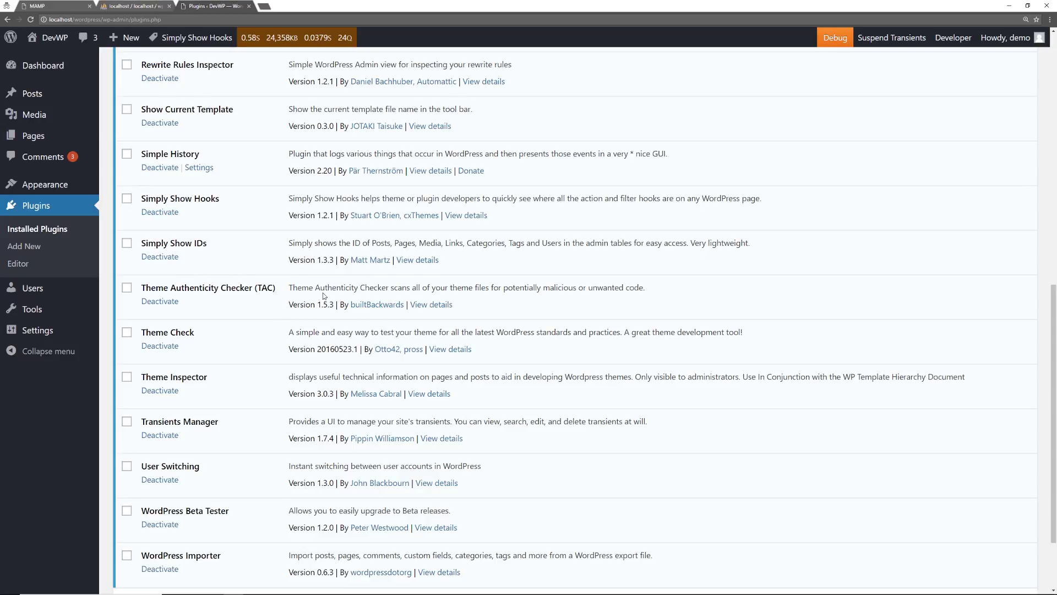
pyautogui.click(440, 306)
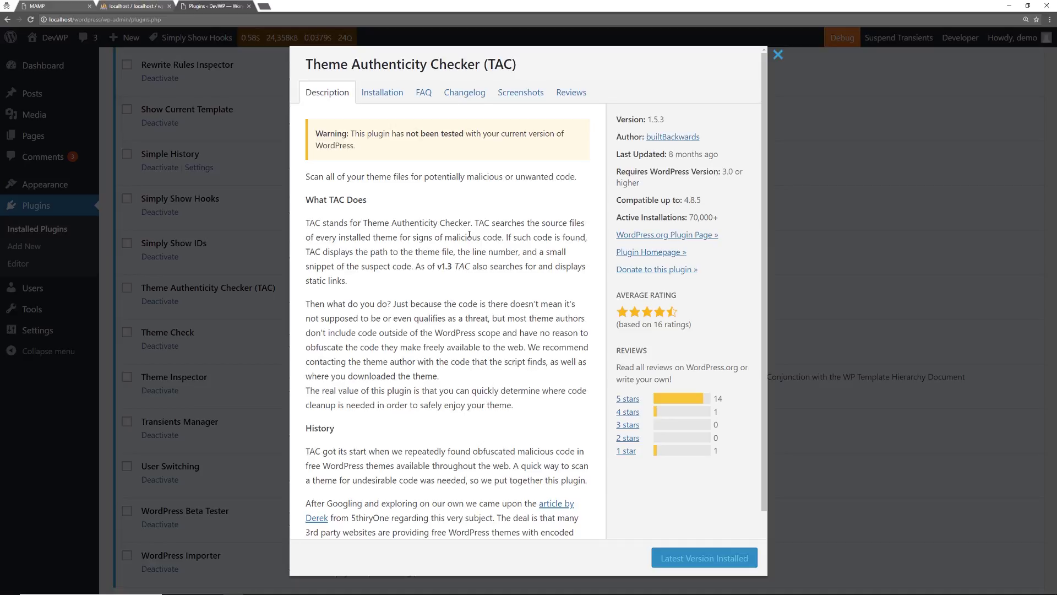
pyautogui.press('Escape')
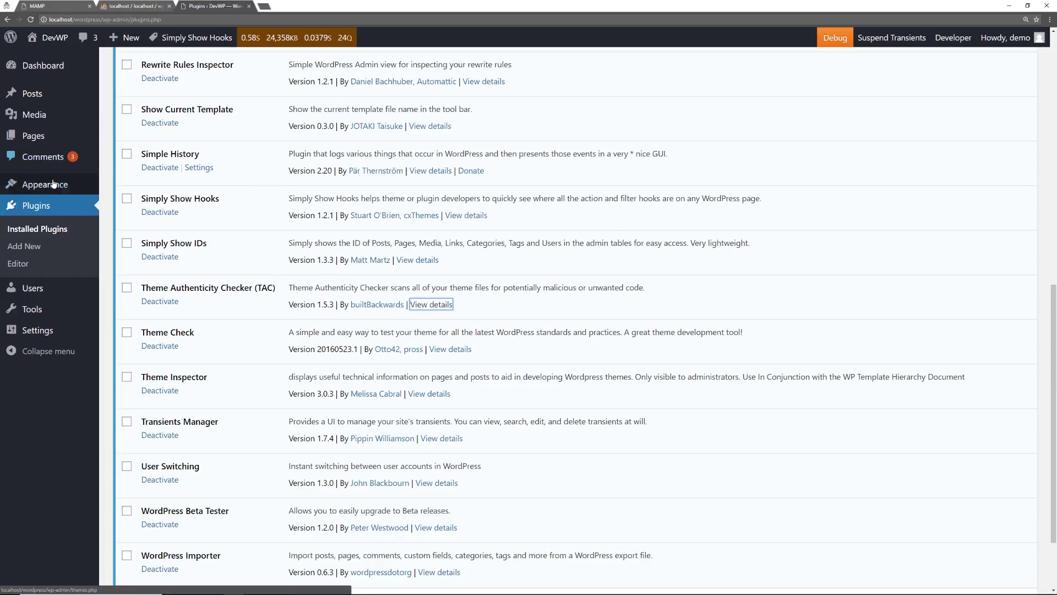
pyautogui.moveTo(52, 184)
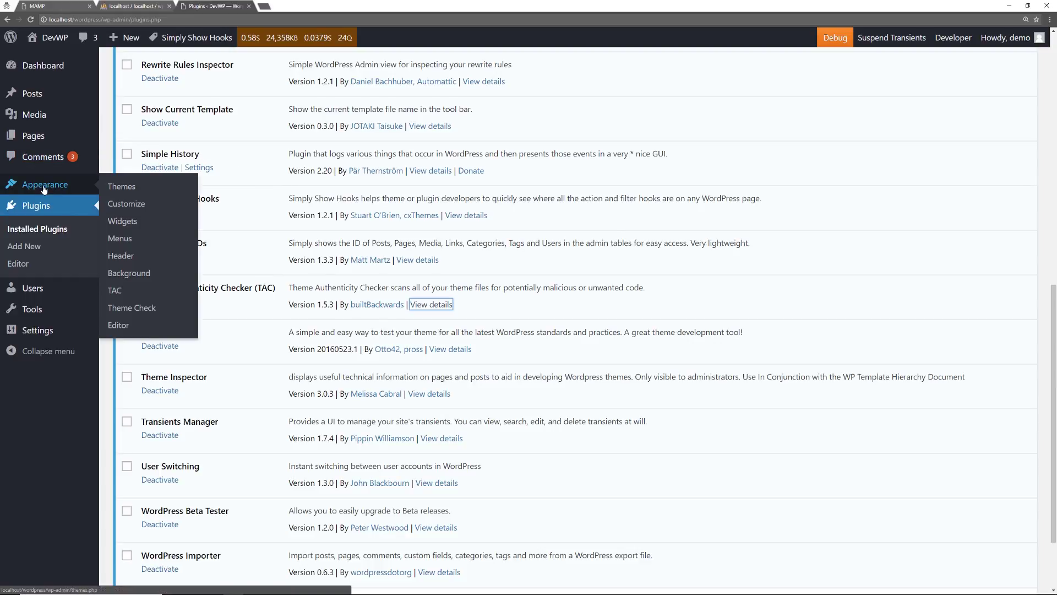
pyautogui.click(115, 292)
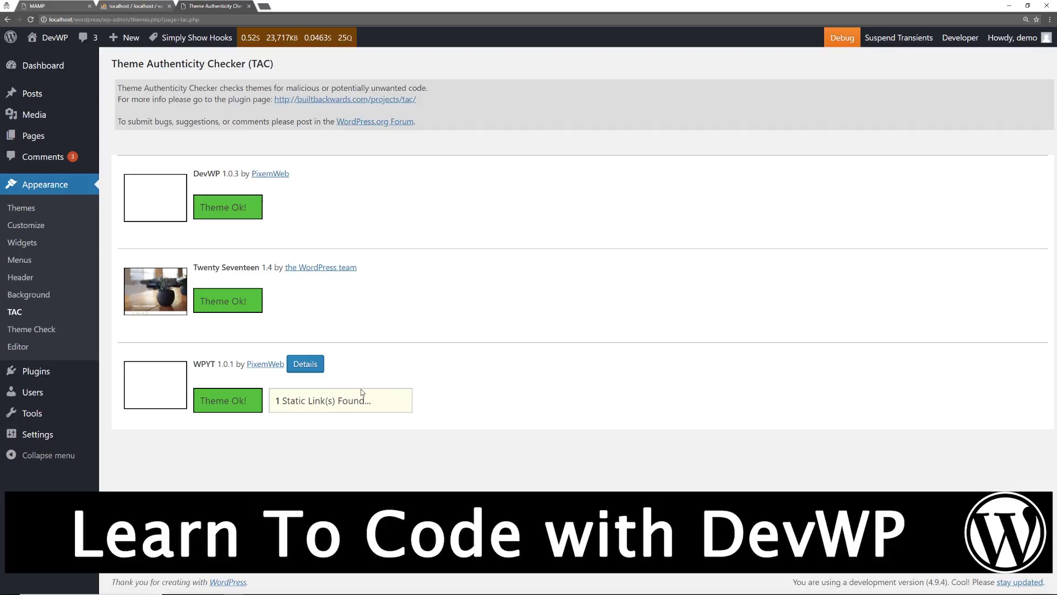
# - Switch to Visual Studio Code and open the WPYT theme's footer.php to examine its static PixemWeb link
pyautogui.press('super+Tab')
pyautogui.click(523, 324)
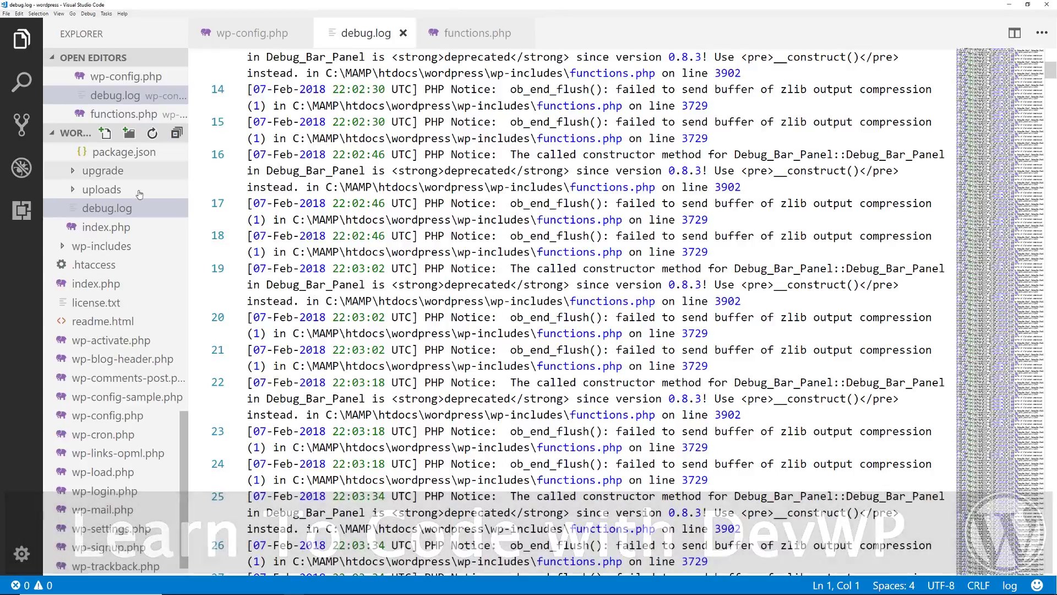
pyautogui.scroll(5, 120, 234)
pyautogui.scroll(5, 120, 233)
pyautogui.click(128, 307)
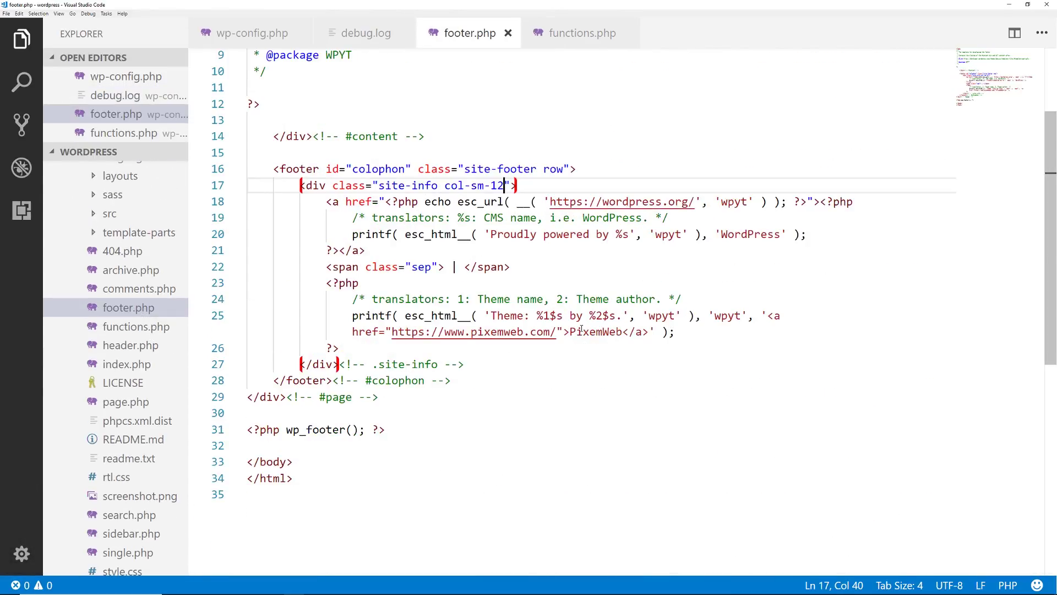
# - Open the devwp theme's footer.php and examine how its PixemWeb link is written with esc_url
pyautogui.scroll(3, 99, 236)
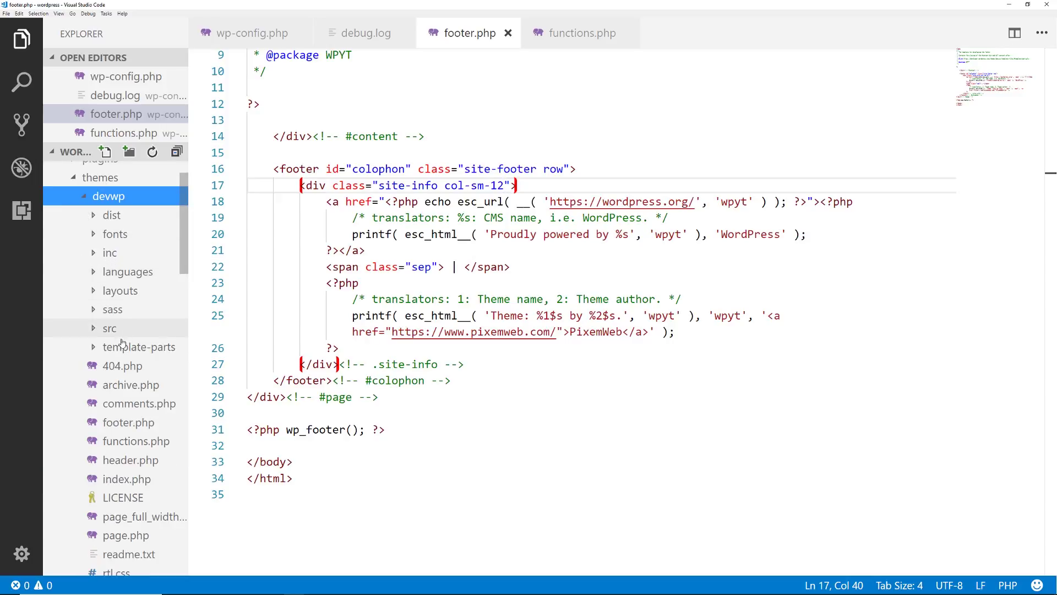
pyautogui.scroll(-3, 121, 342)
pyautogui.click(122, 344)
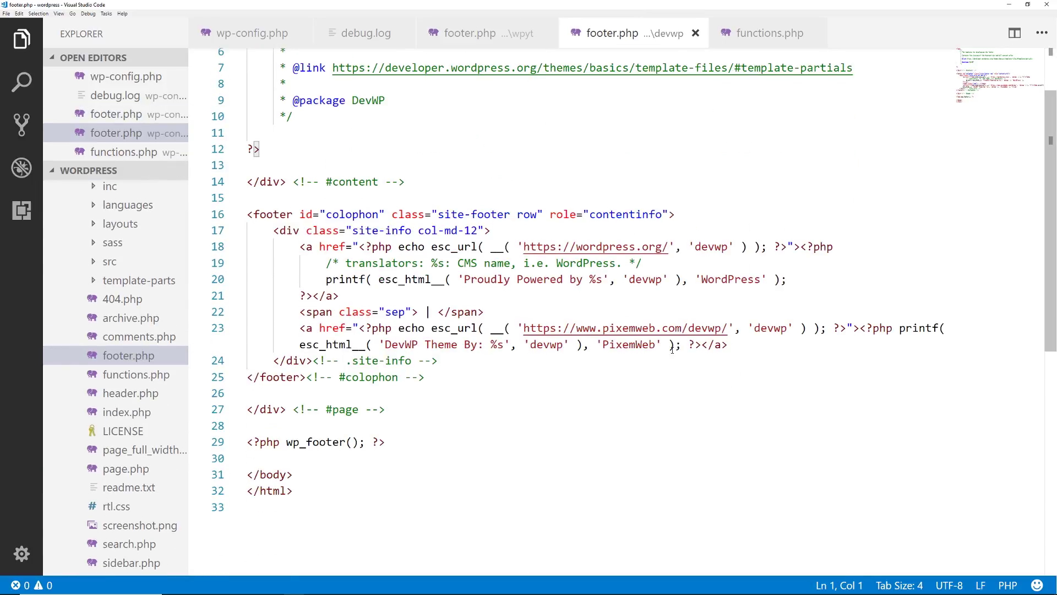
# - Return to the installed plugins list in Chrome, read the Theme Check description, and open the Theme Check page
pyautogui.press('super+Tab')
pyautogui.click(487, 384)
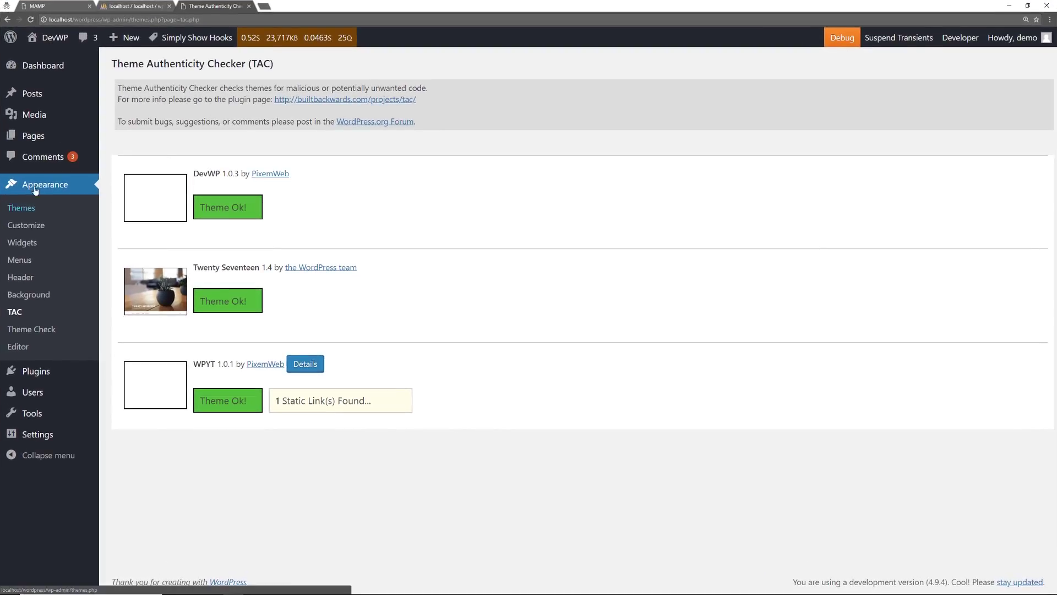
pyautogui.moveTo(38, 371)
pyautogui.click(120, 376)
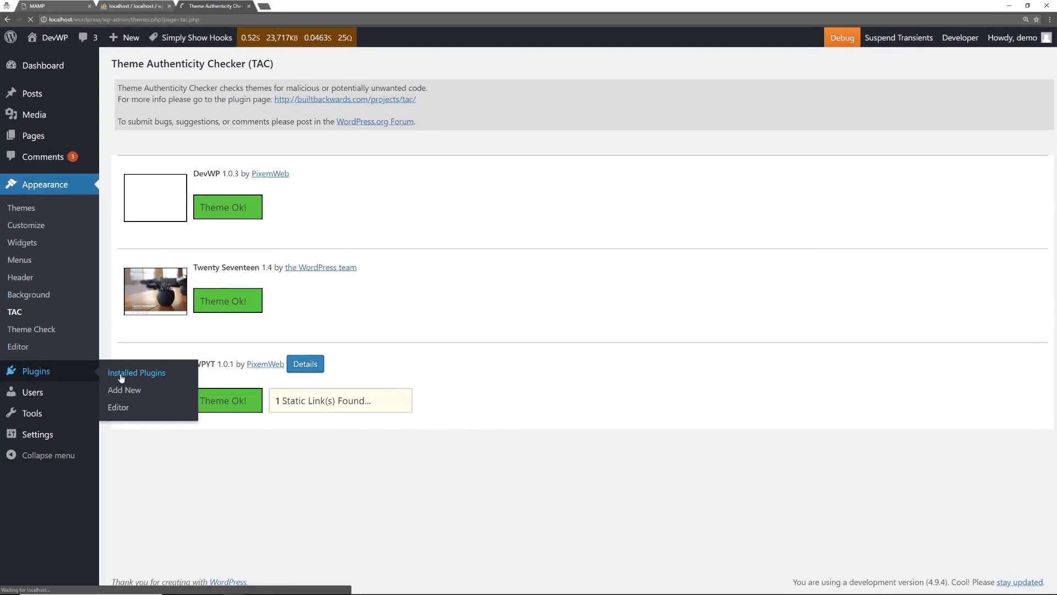
pyautogui.scroll(-10, 299, 301)
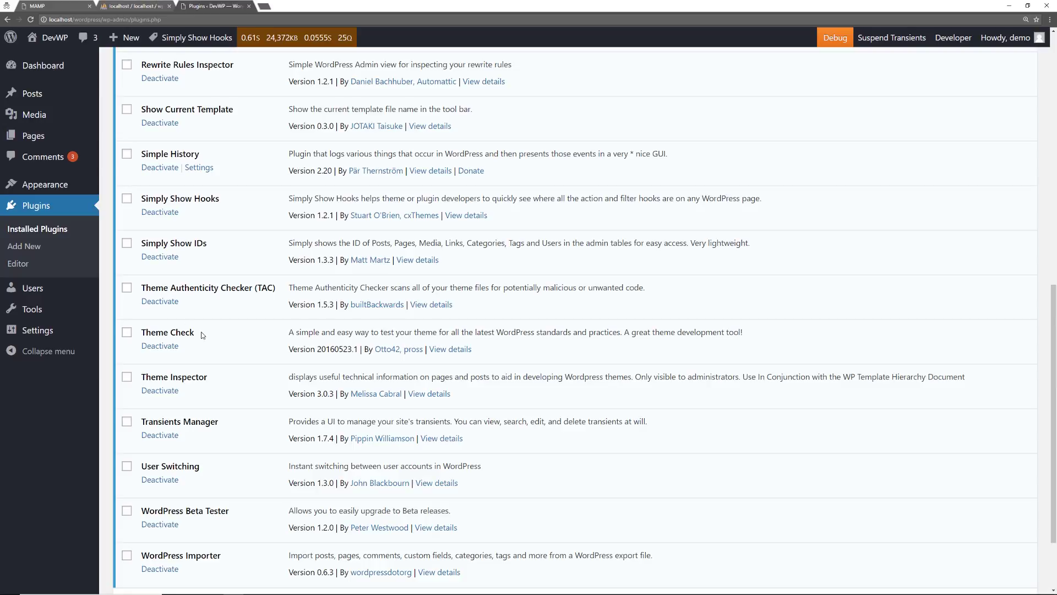
pyautogui.click(455, 349)
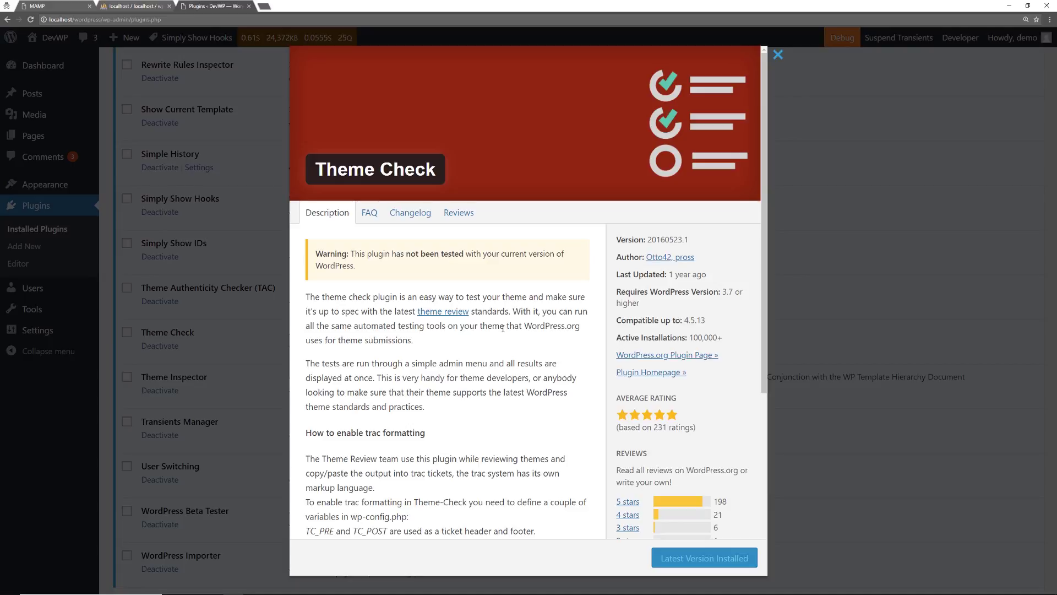
pyautogui.click(778, 54)
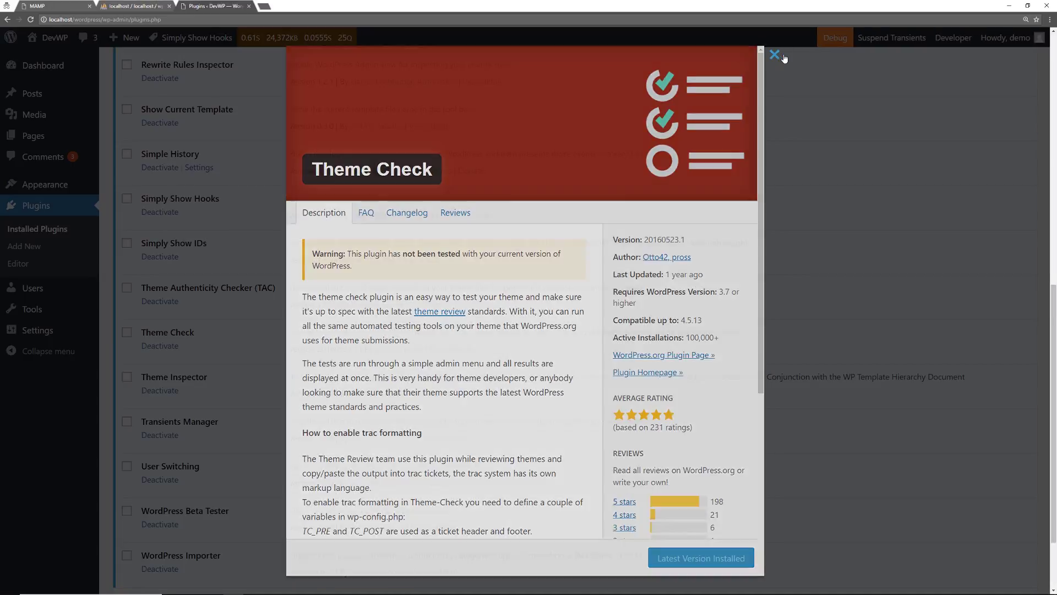
pyautogui.moveTo(78, 189)
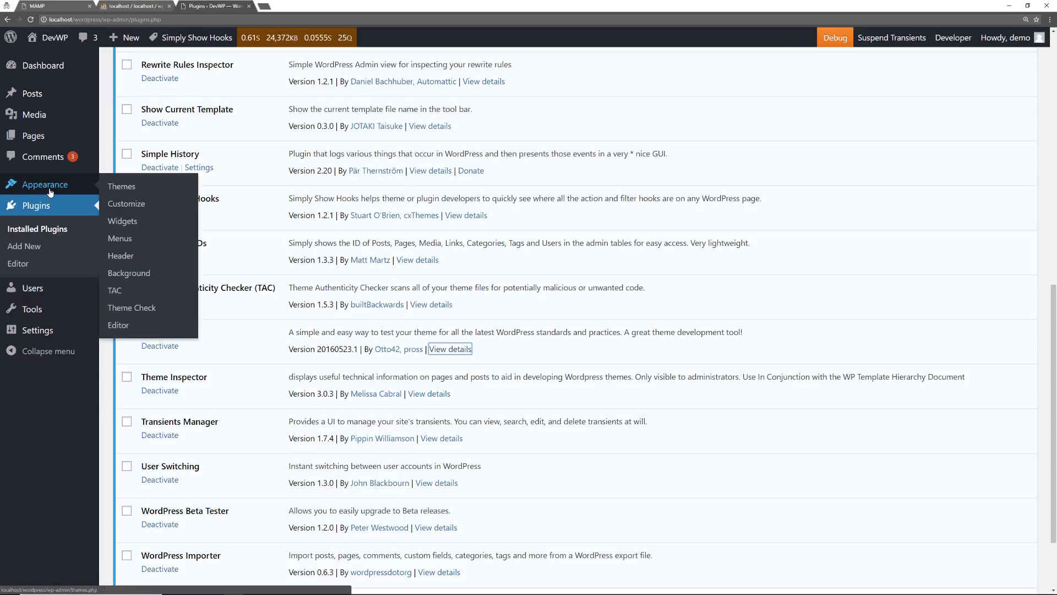
pyautogui.click(135, 309)
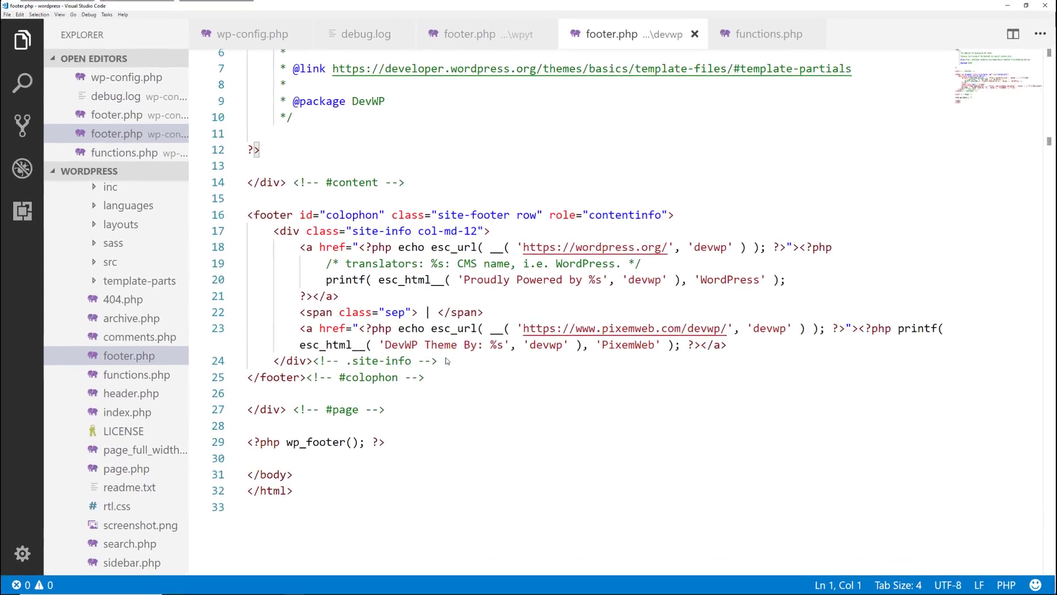
# - In Visual Studio Code, open devwp.js from the devwp theme's dist/js folder, set its line endings to LF and save it
pyautogui.click(112, 283)
pyautogui.click(126, 320)
pyautogui.doubleClick(143, 358)
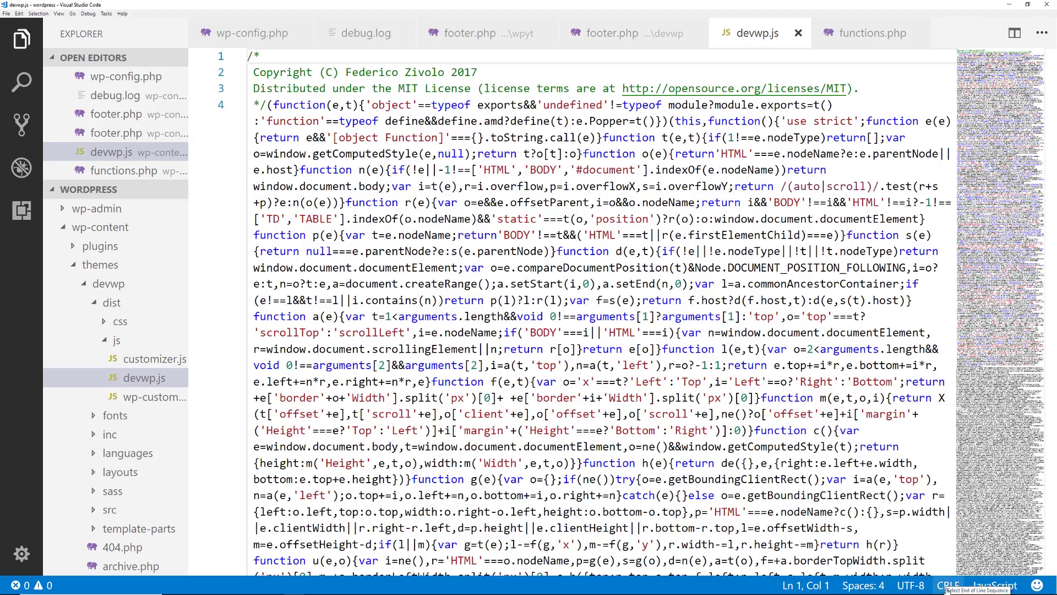
pyautogui.click(945, 586)
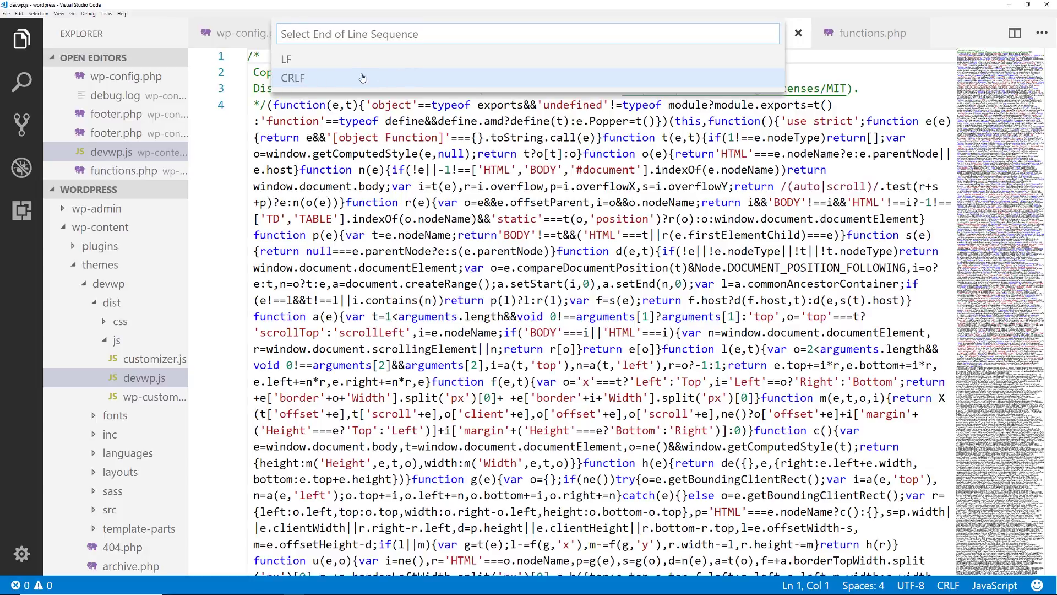
pyautogui.click(334, 60)
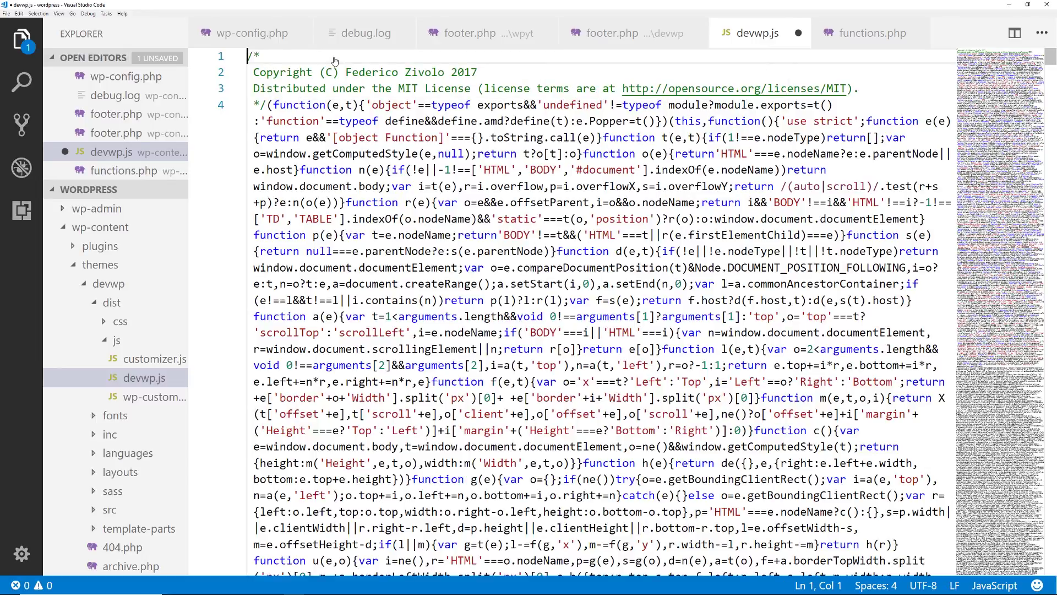
pyautogui.click(527, 243)
pyautogui.hotkey('ctrl', 's')
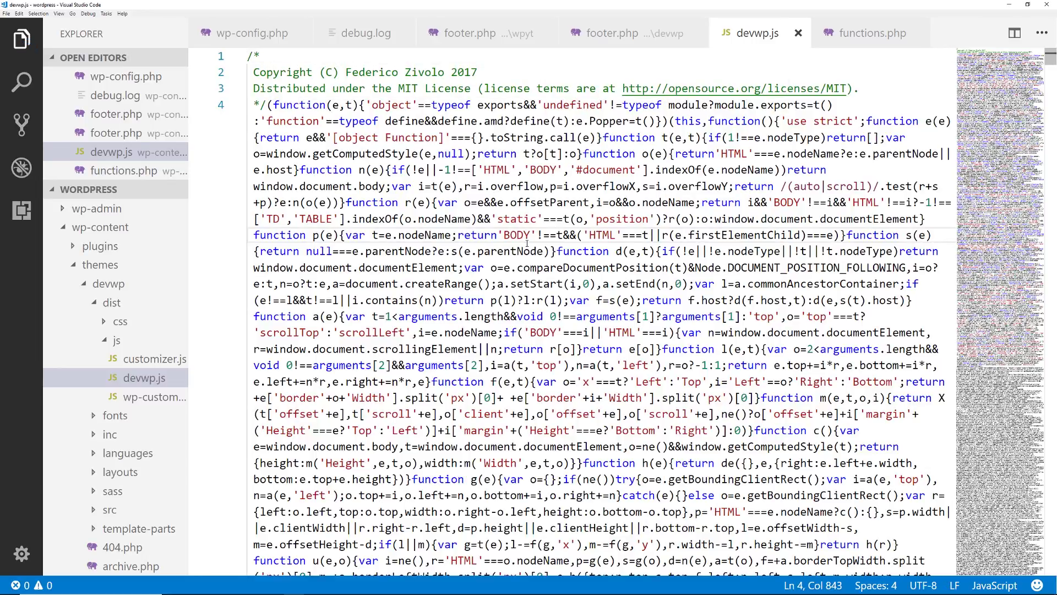
# - Switch back to Chrome and rerun Theme Check on the DevWP theme
pyautogui.hotkey('alt', 'Tab')
pyautogui.click(236, 115)
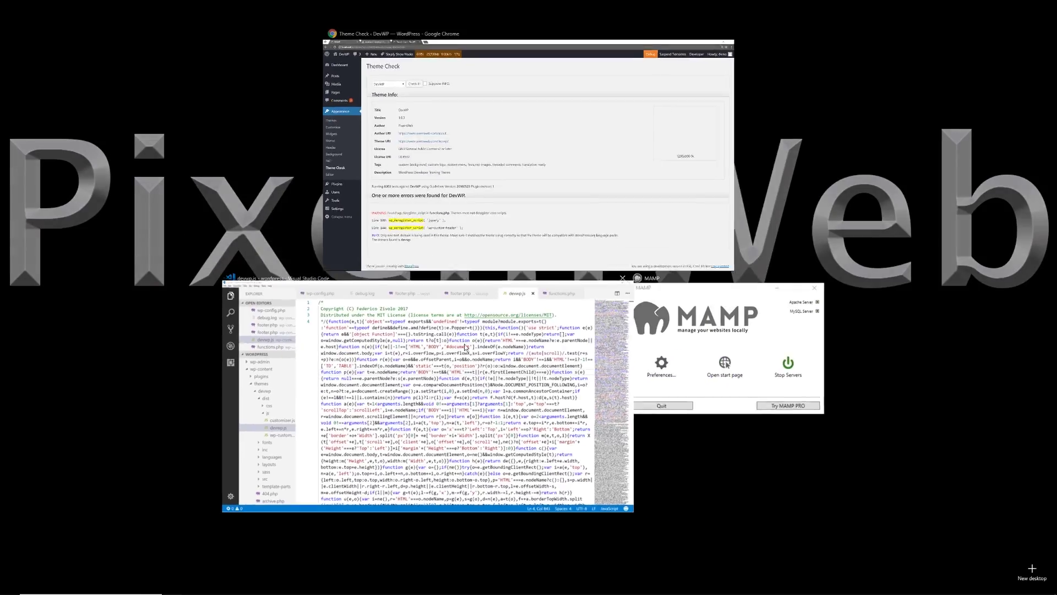
# - Examine the wp_deregister_script calls for wp-custom-header and jquery in the devwp theme's functions.php in Visual Studio Code
pyautogui.hotkey('alt', 'Tab')
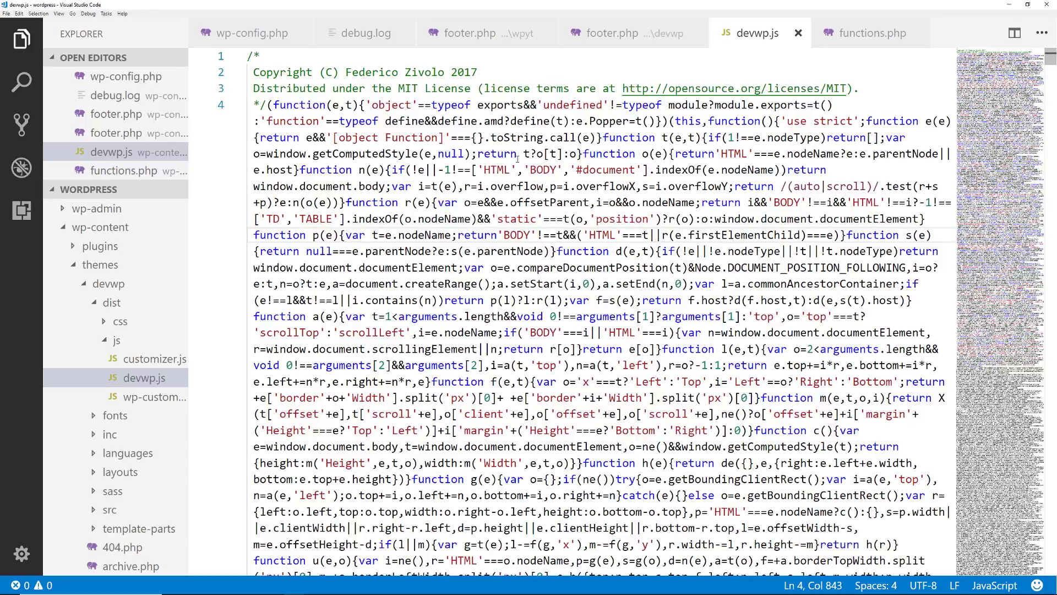
pyautogui.click(870, 33)
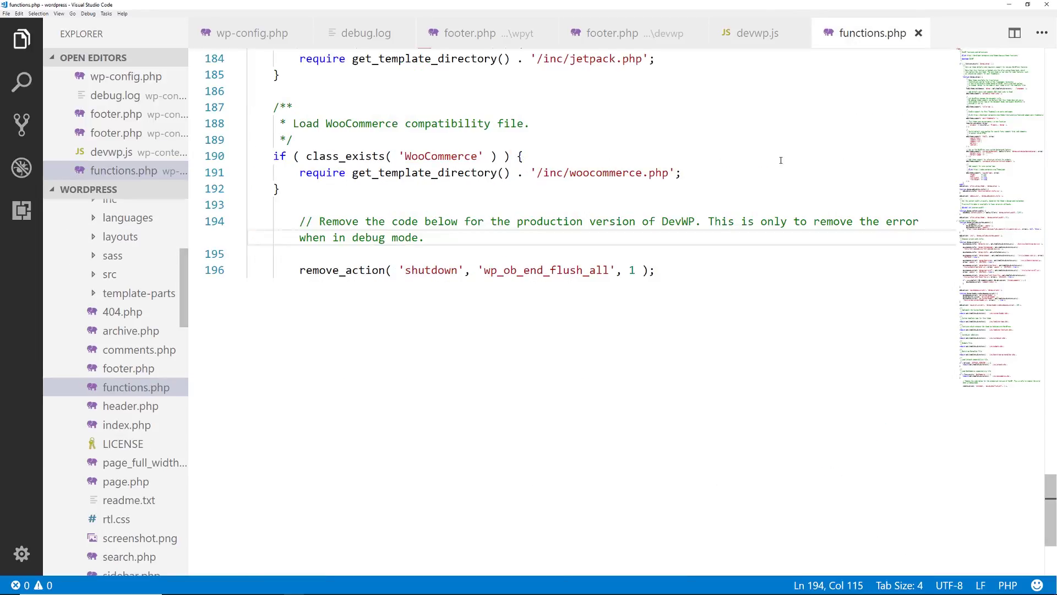
pyautogui.scroll(4, 665, 315)
pyautogui.scroll(15, 665, 315)
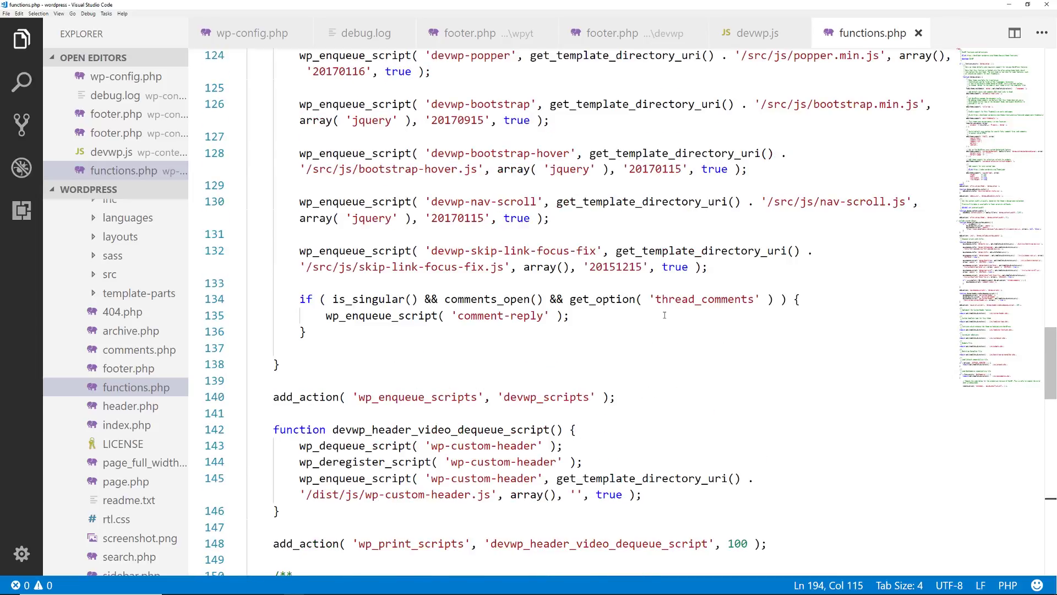
pyautogui.scroll(10, 664, 315)
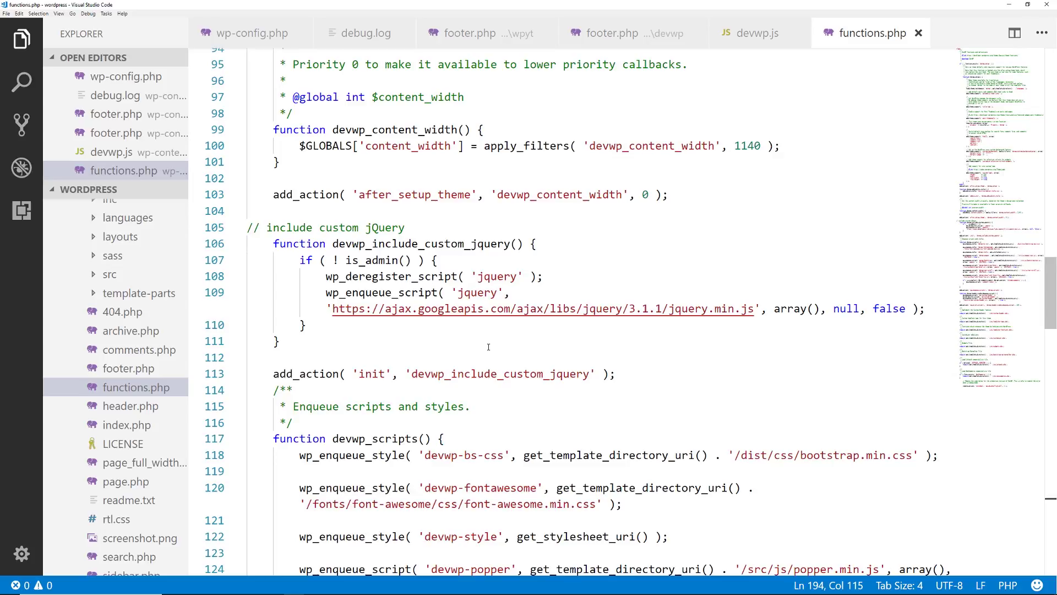
# - Switch back to Chrome, return to the installed plugins list and read the Theme Inspector plugin details
pyautogui.hotkey('alt', 'Tab')
pyautogui.moveTo(44, 379)
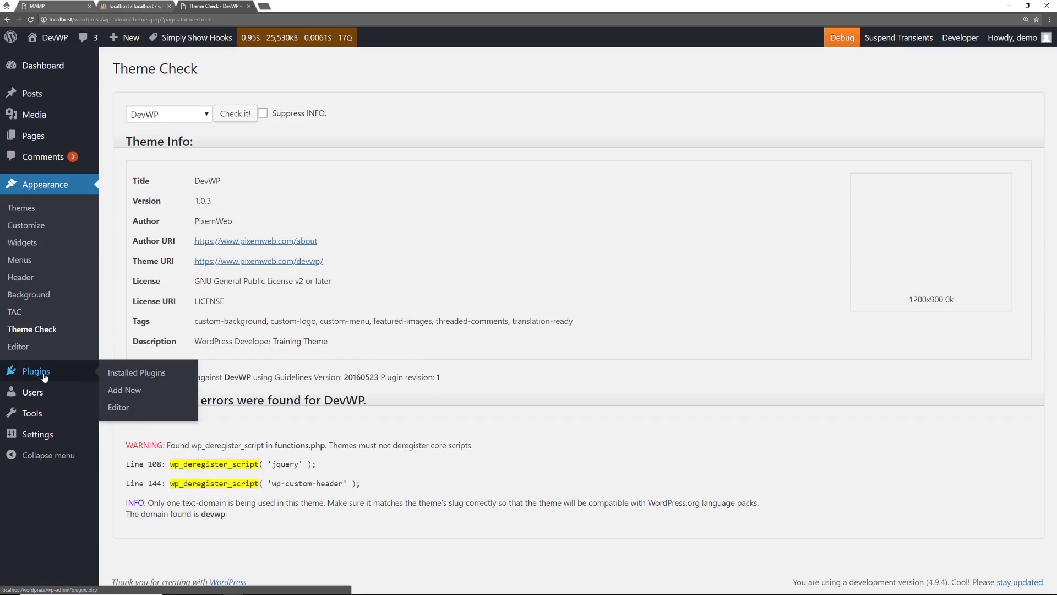
pyautogui.click(116, 379)
pyautogui.scroll(-10, 312, 408)
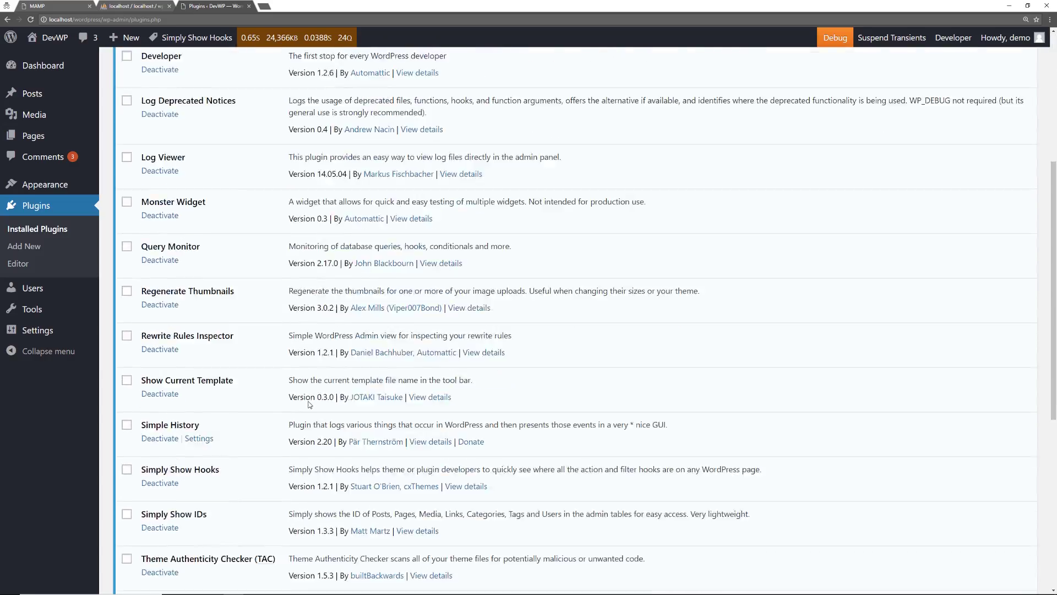
pyautogui.scroll(-2, 561, 285)
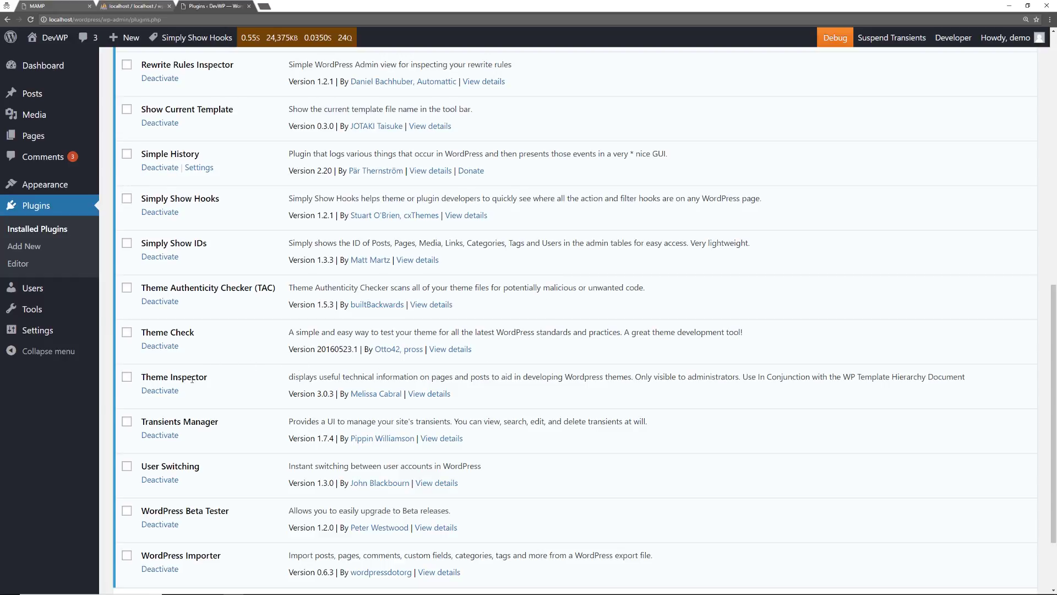
pyautogui.click(430, 394)
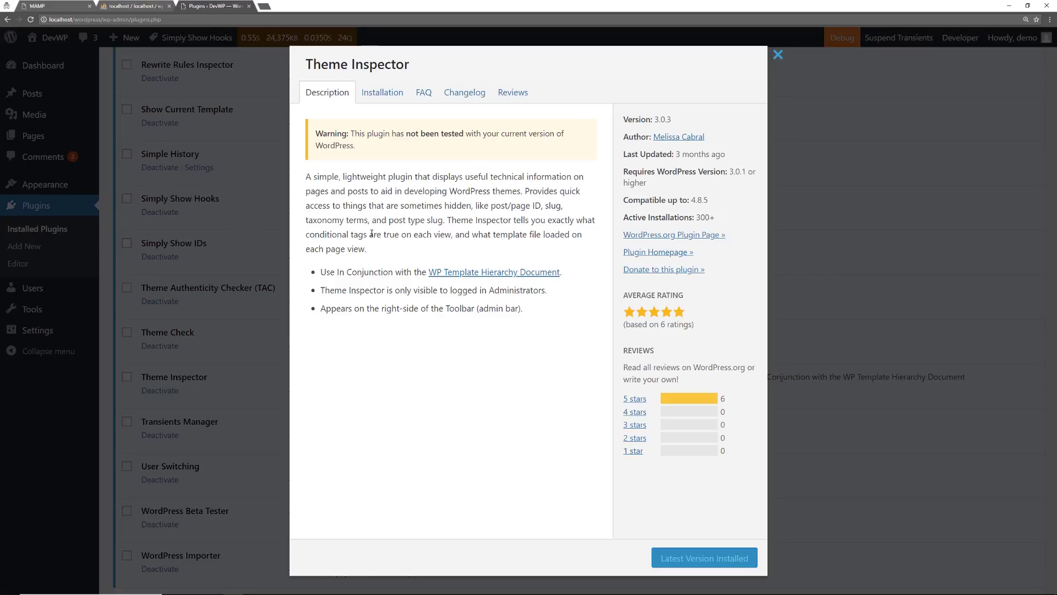
pyautogui.click(778, 54)
# - Visit the DevWP site's front page and inspect the Theme Inspector information and the current template indicator
pyautogui.moveTo(50, 37)
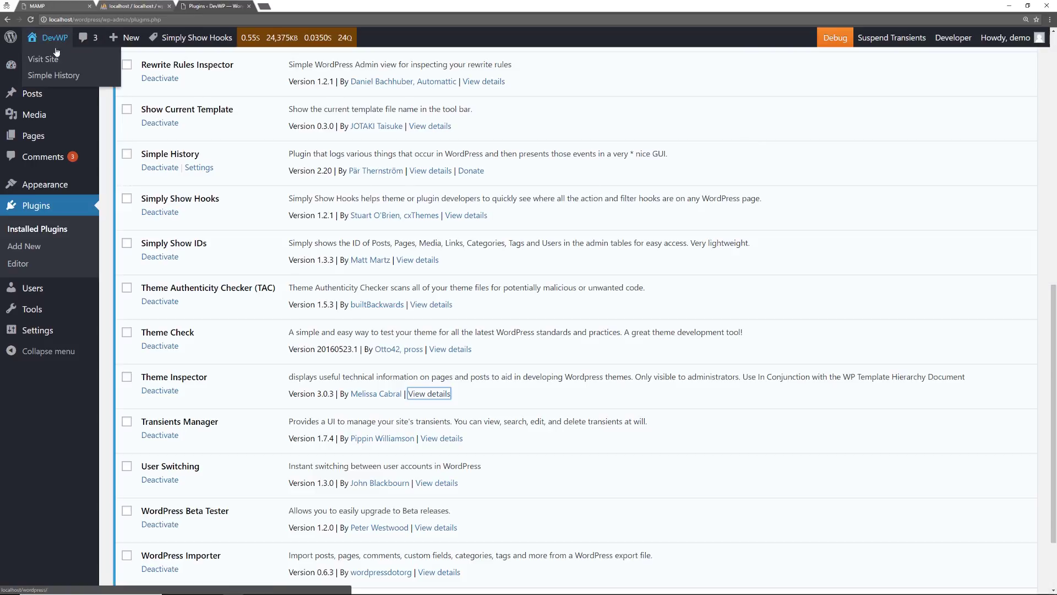
pyautogui.click(51, 60)
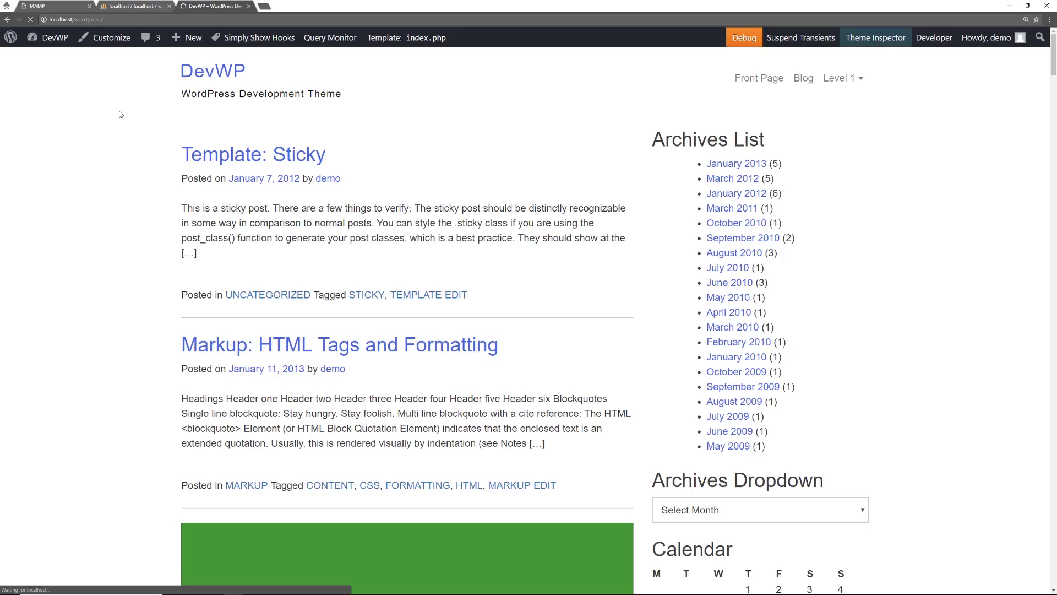
pyautogui.moveTo(883, 45)
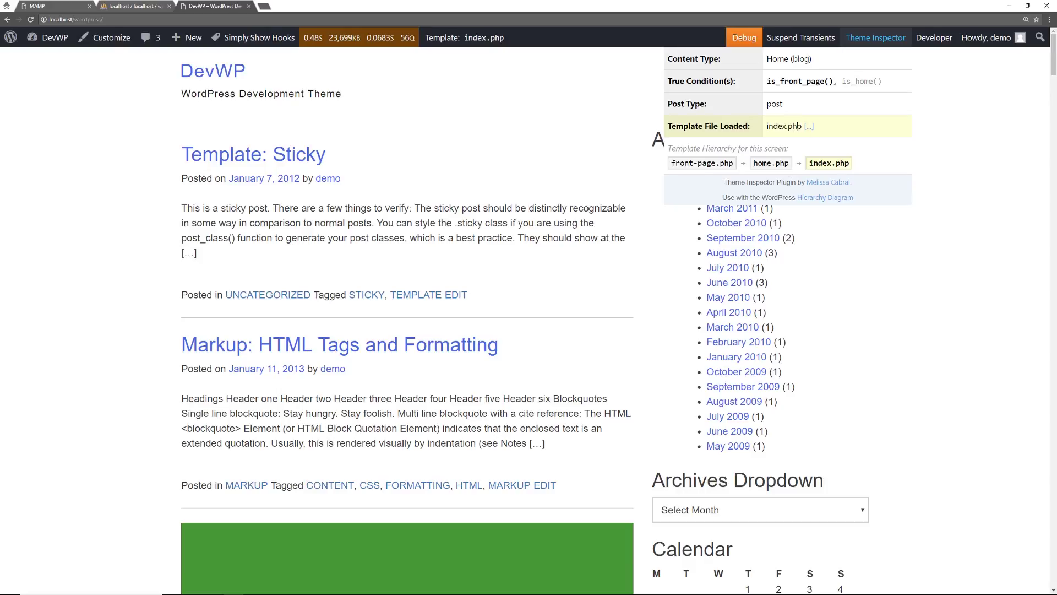
pyautogui.moveTo(464, 46)
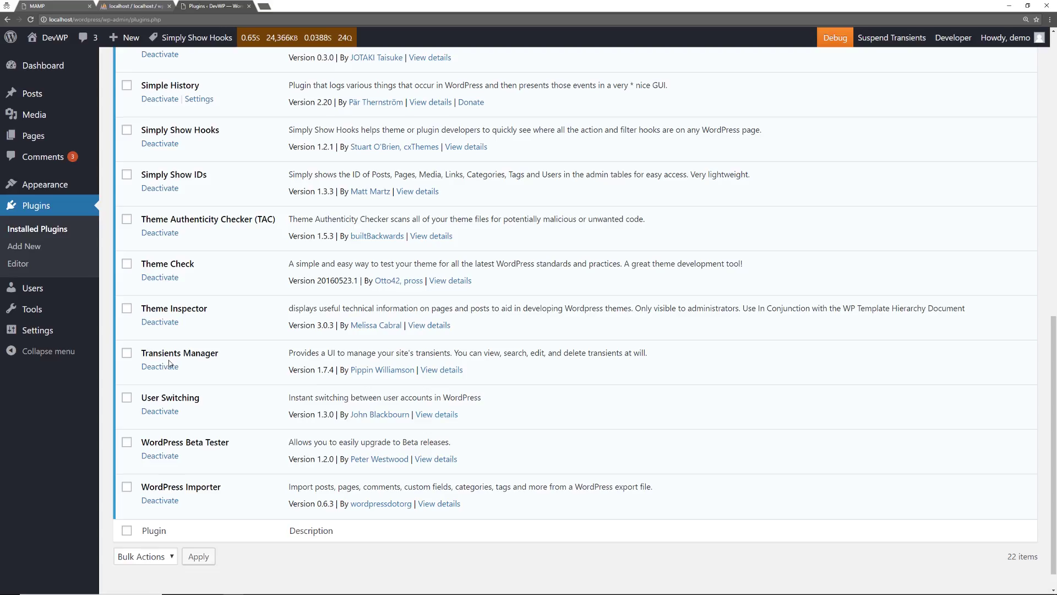
# - Read the Transients Manager plugin details, and view the second page of the site's Transients list
pyautogui.click(452, 372)
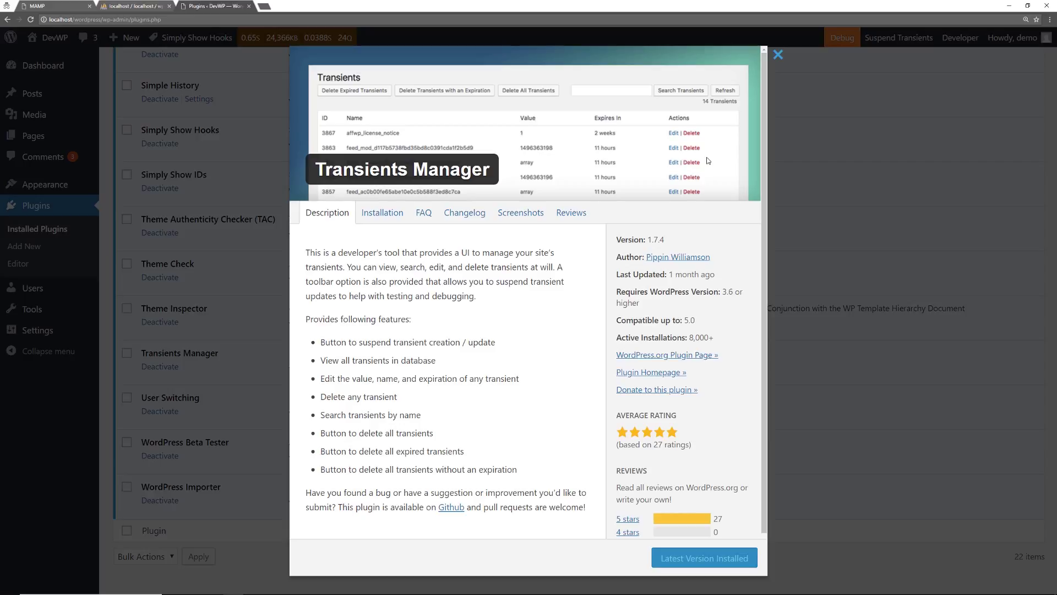
pyautogui.click(778, 54)
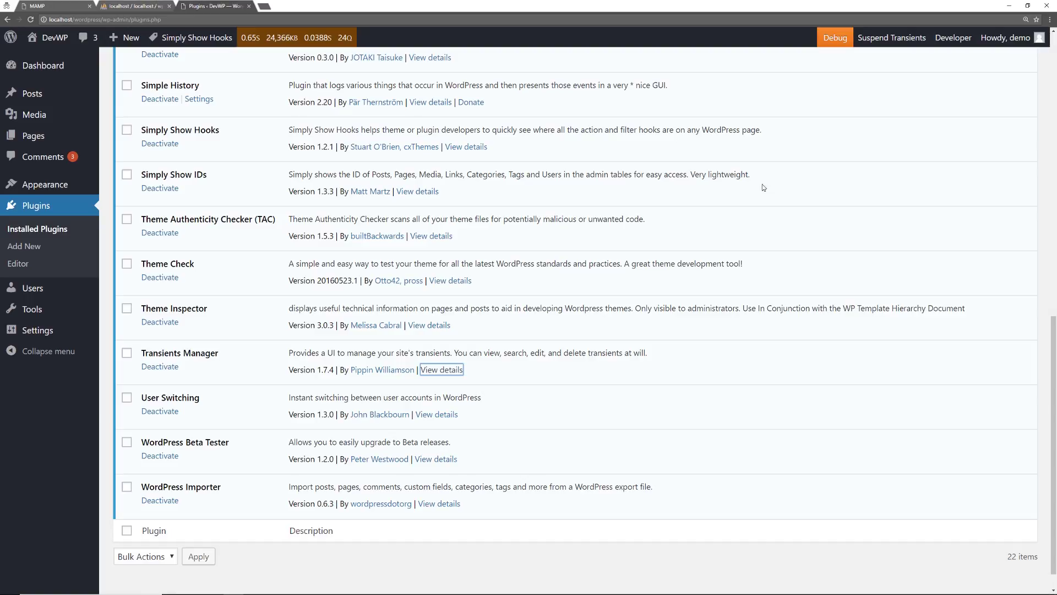
pyautogui.moveTo(49, 316)
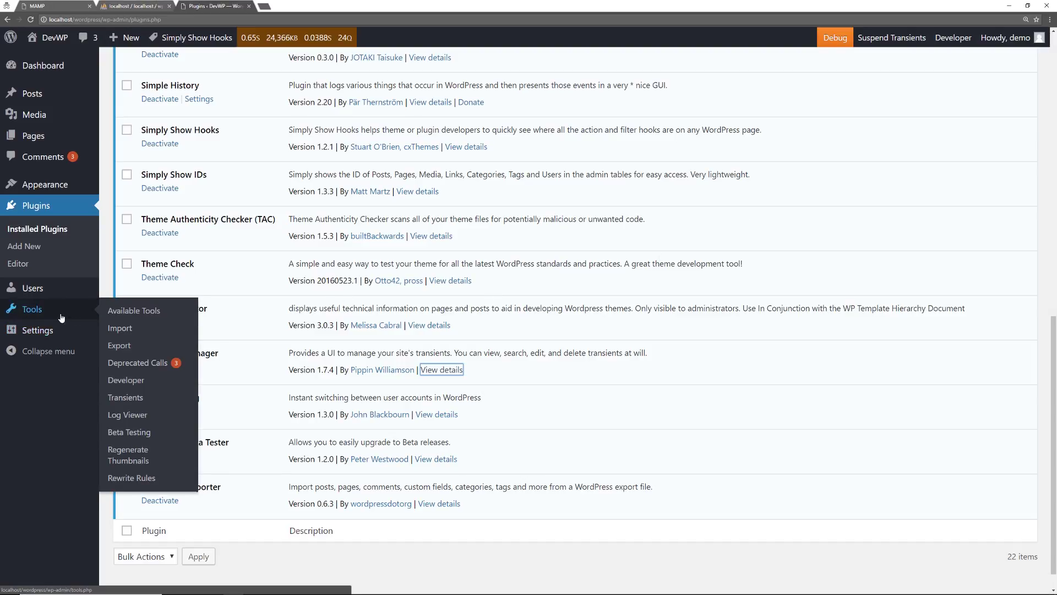
pyautogui.click(140, 401)
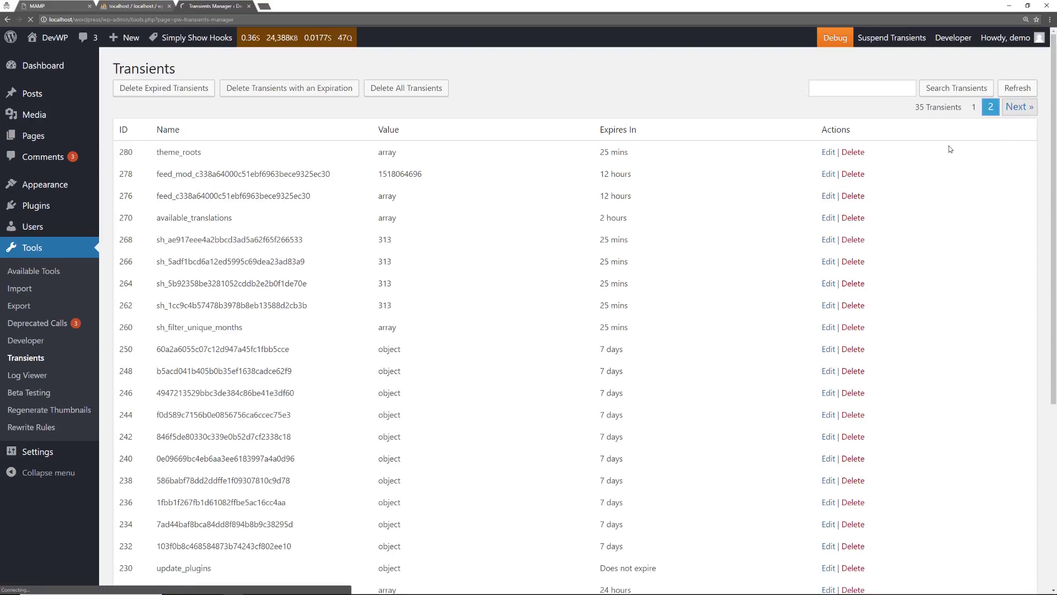
pyautogui.click(991, 107)
# - Return to the installed plugins list and read the User Switching entry
pyautogui.moveTo(55, 206)
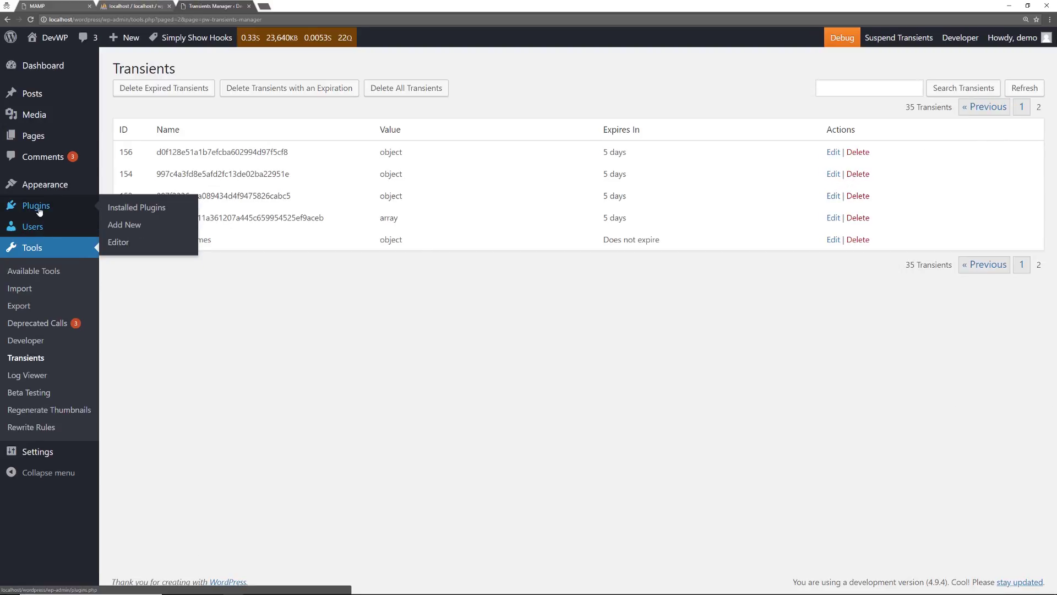
pyautogui.click(133, 208)
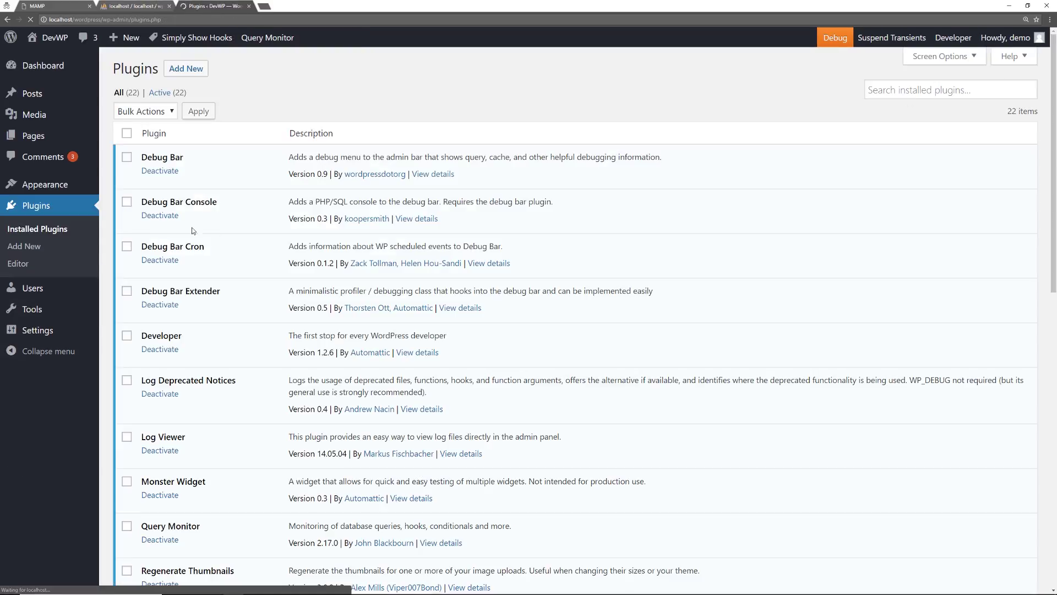
pyautogui.scroll(-10, 233, 406)
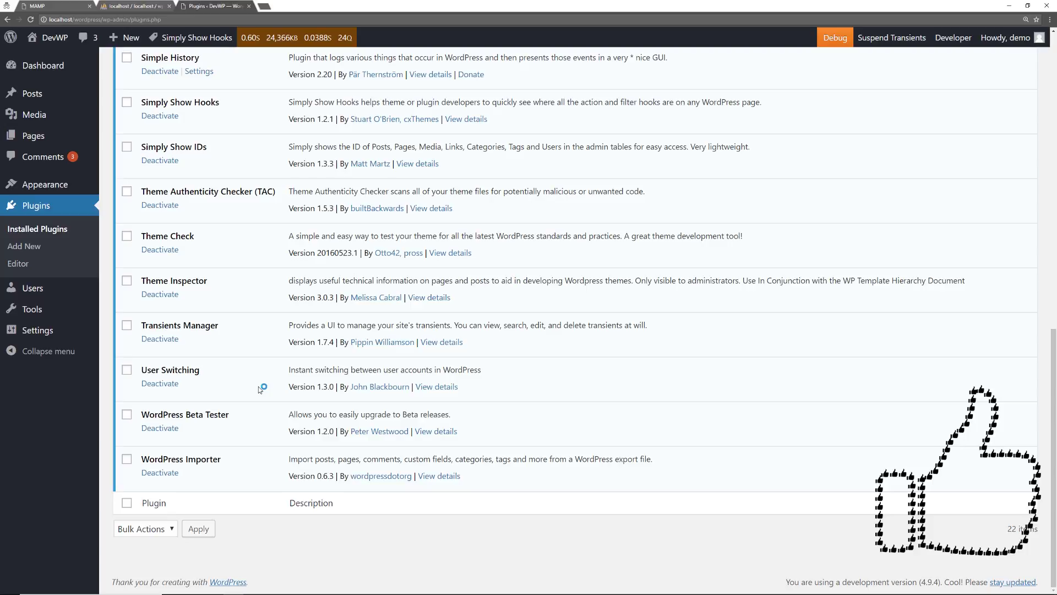
pyautogui.scroll(3, 261, 389)
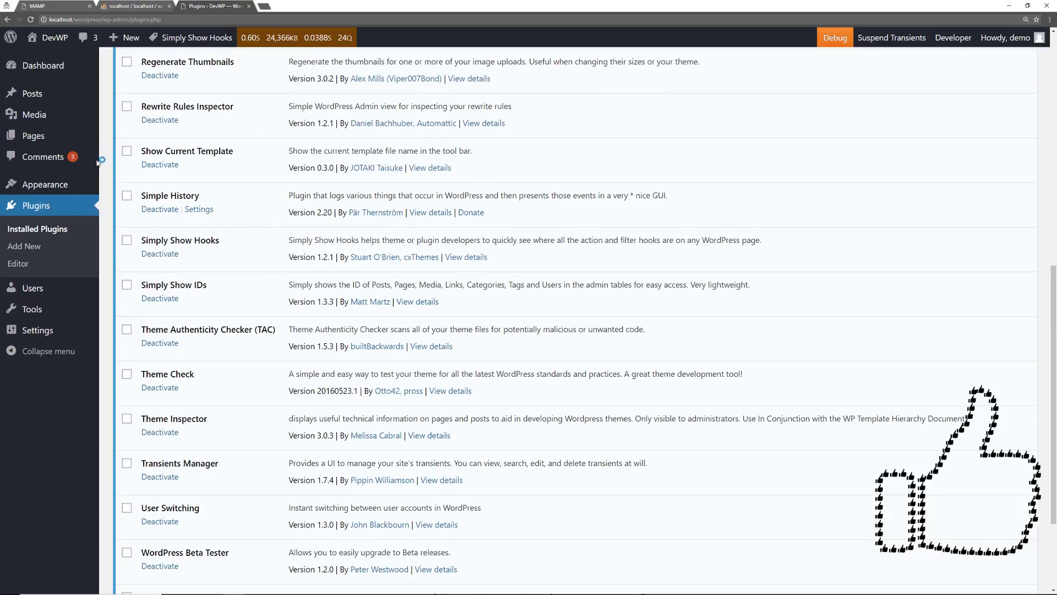
# - From the list of all users, switch to the demo2 subscriber account and switch back to demo
pyautogui.moveTo(47, 291)
pyautogui.click(138, 291)
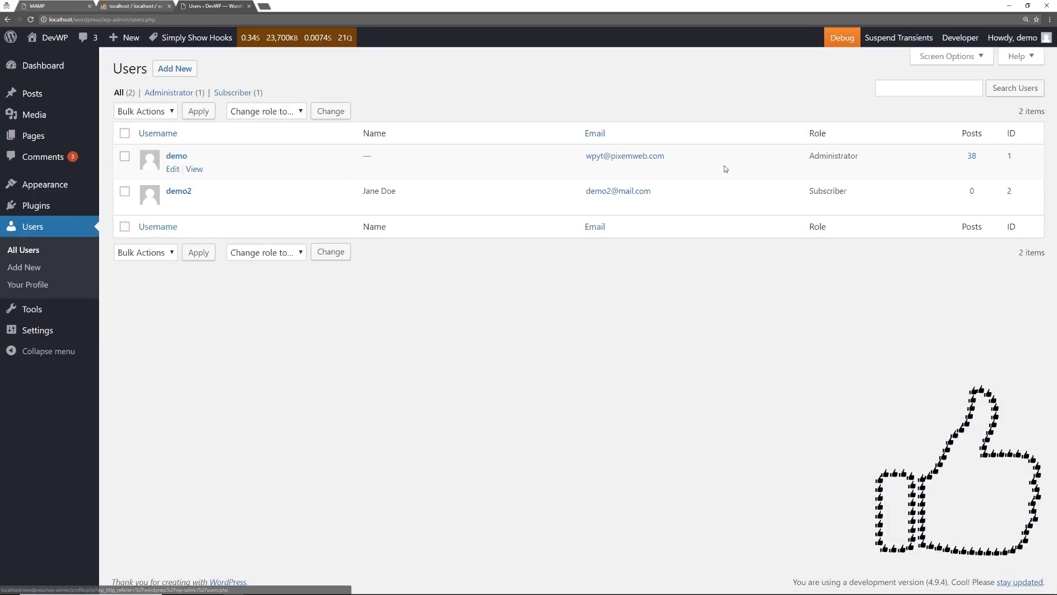
pyautogui.moveTo(842, 206)
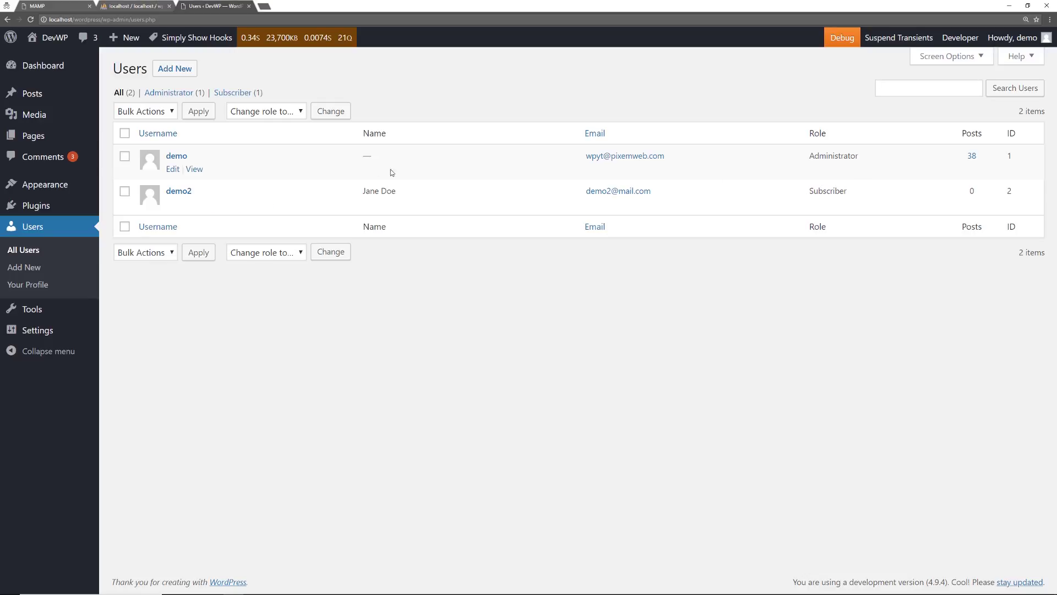
pyautogui.click(250, 206)
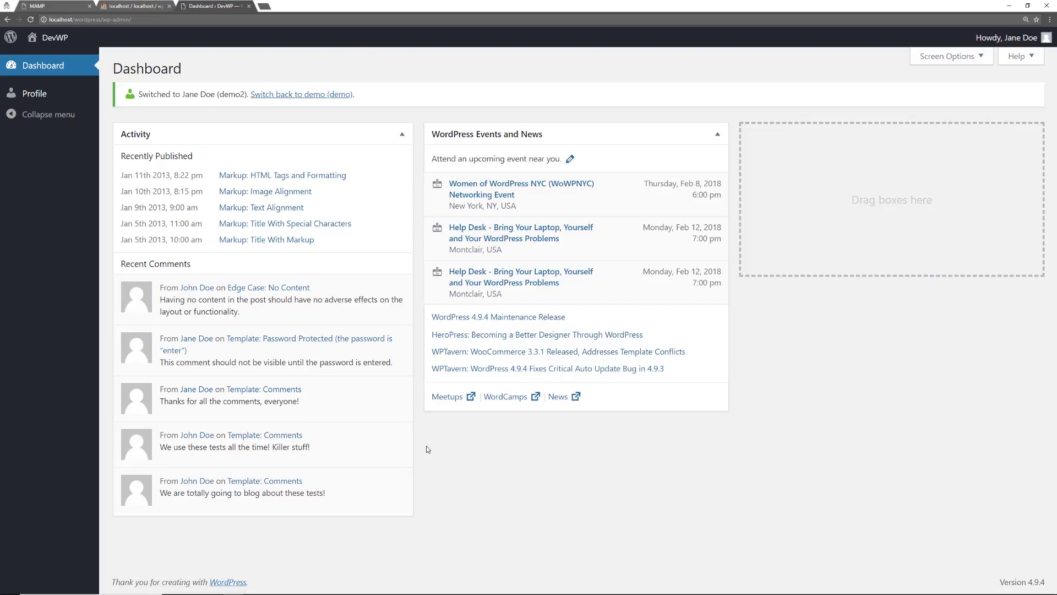
pyautogui.click(302, 96)
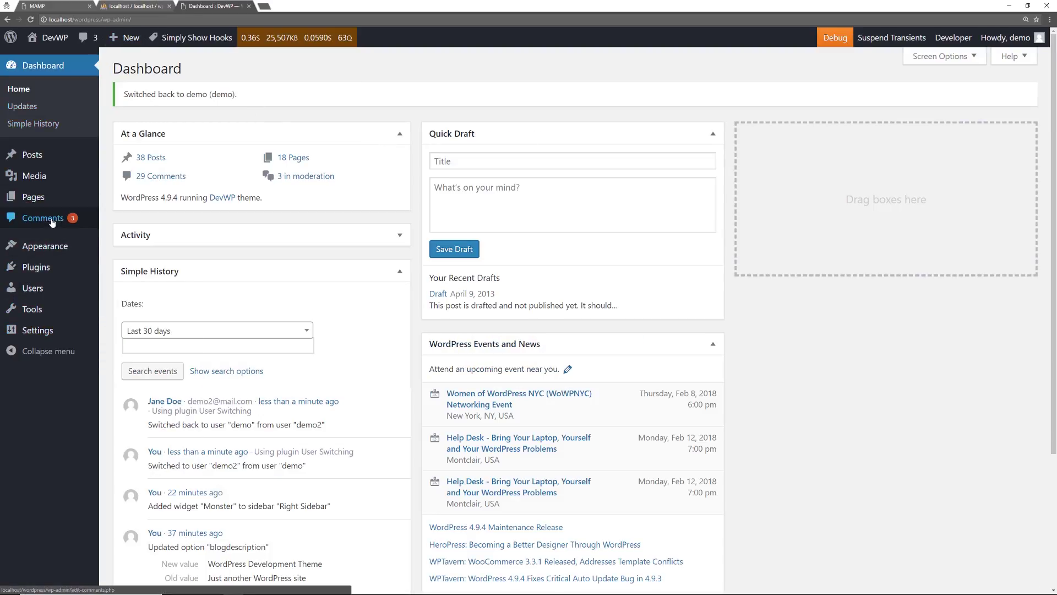
# - Read the remaining entries in the installed plugins list, and examine the "Markup: HTML Tags and Formatting" post on the live site
pyautogui.click(36, 267)
pyautogui.scroll(-10, 372, 285)
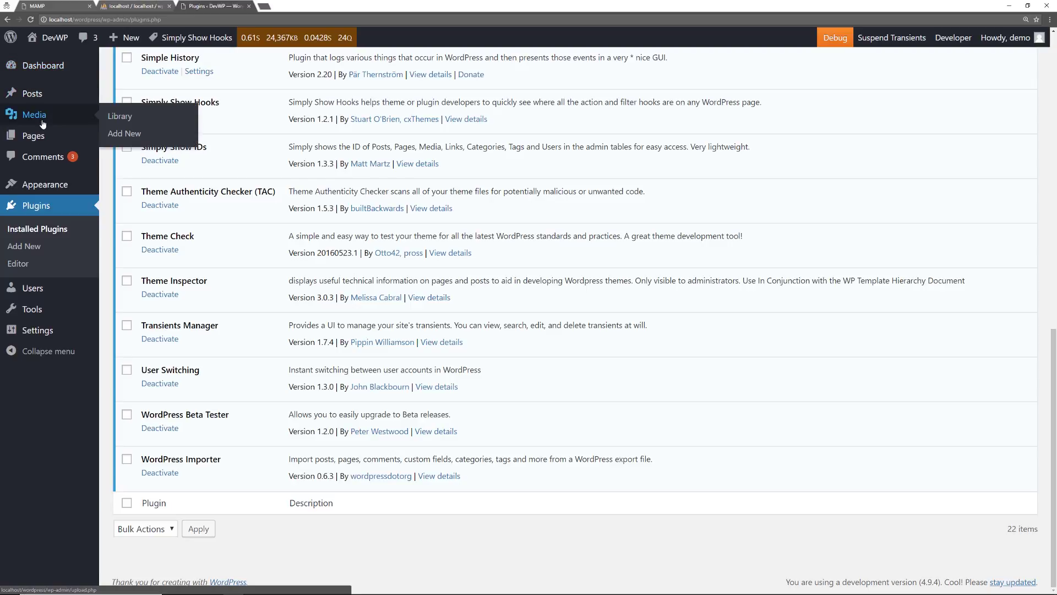
pyautogui.moveTo(54, 42)
pyautogui.click(48, 61)
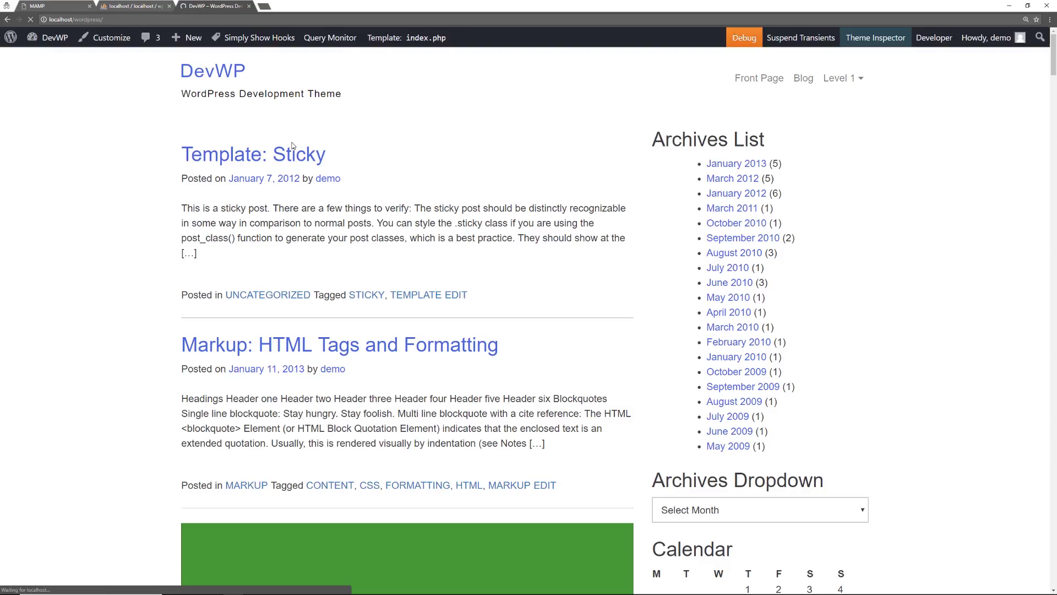
pyautogui.click(227, 350)
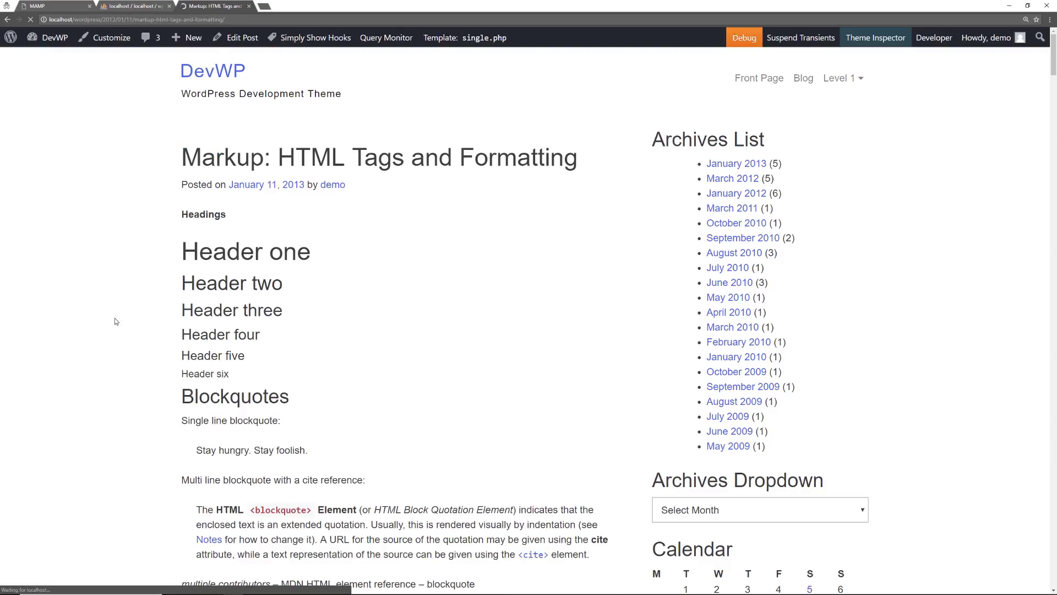
pyautogui.scroll(-5, 276, 308)
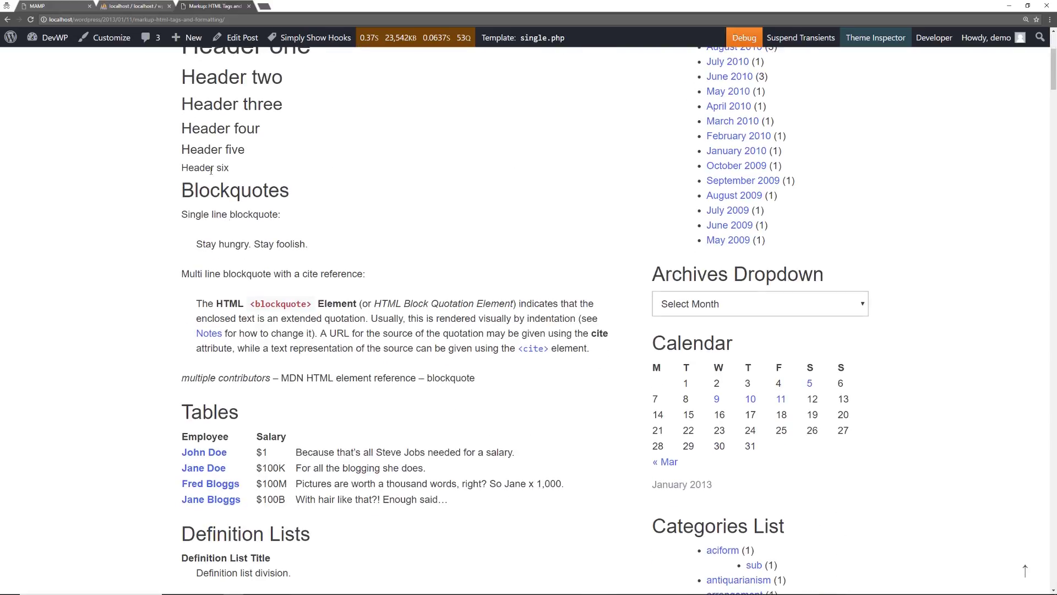
pyautogui.scroll(-2, 362, 359)
pyautogui.scroll(-8, 359, 448)
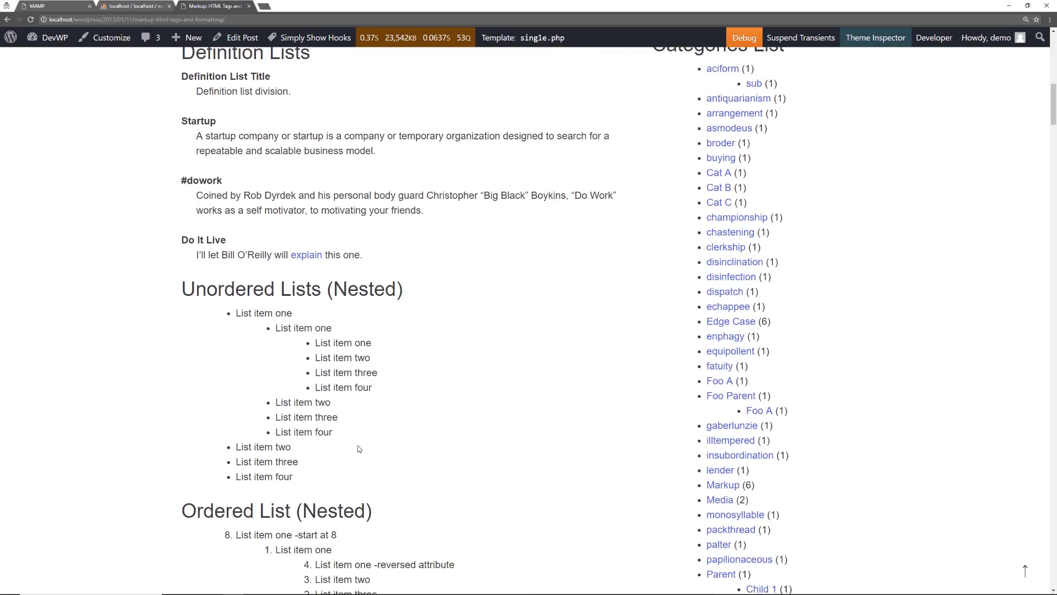
# - Return to the WordPress dashboard and open the installed plugins list
pyautogui.moveTo(52, 37)
pyautogui.click(52, 57)
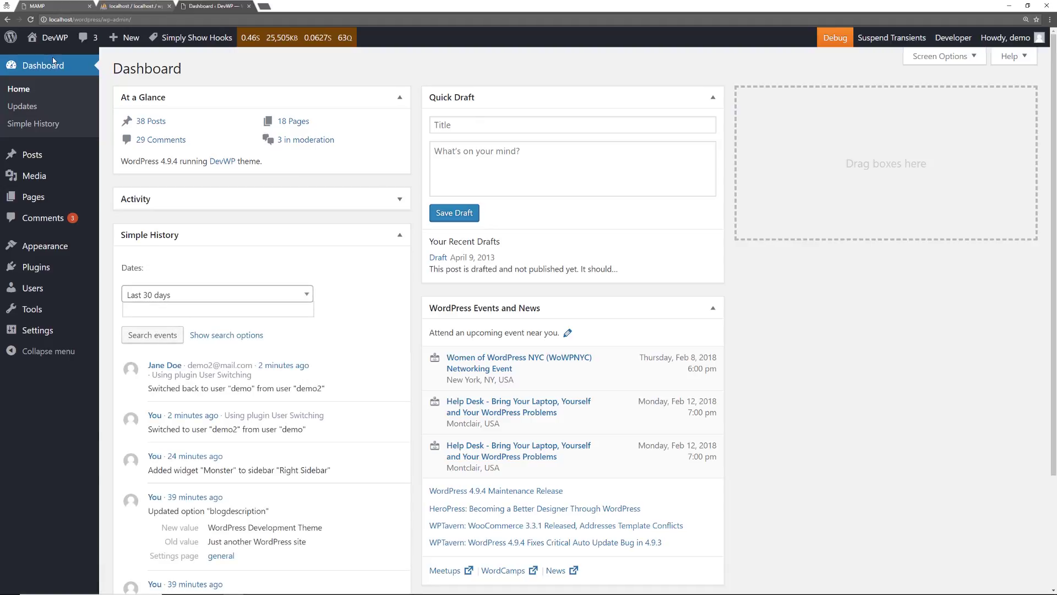
pyautogui.moveTo(50, 267)
pyautogui.click(127, 272)
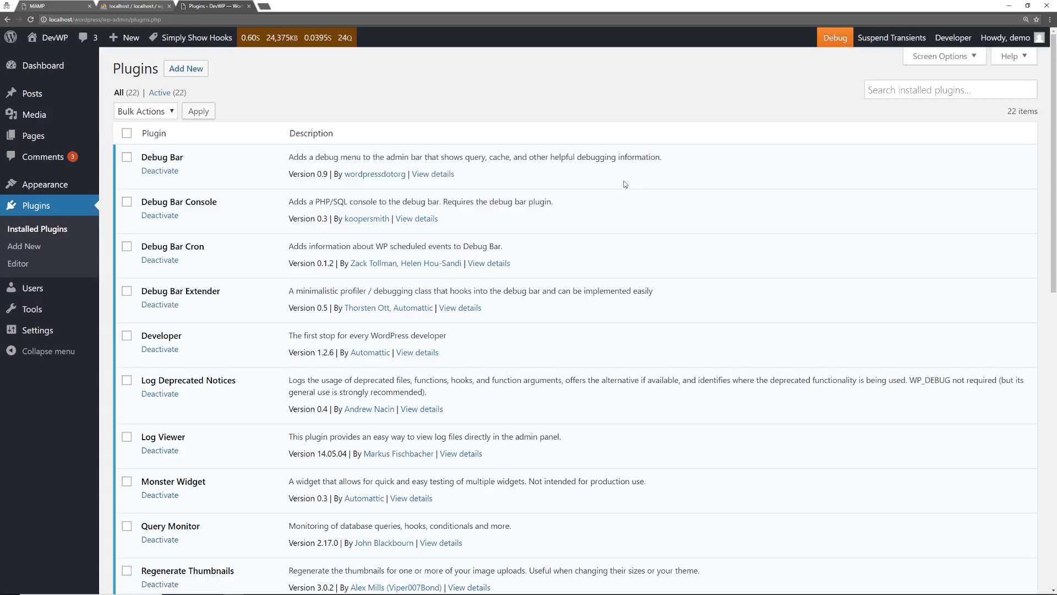
# - Look over the full list of installed plugins, from Debug Bar to WordPress Importer, as a recap
pyautogui.scroll(-2, 595, 233)
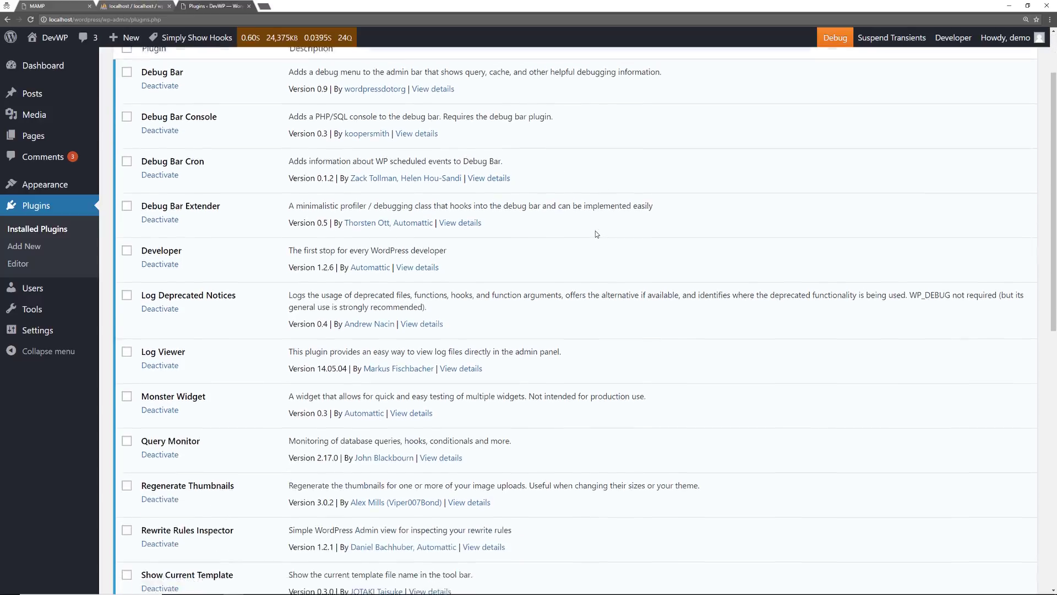
pyautogui.scroll(-3, 596, 234)
pyautogui.scroll(-3, 596, 234)
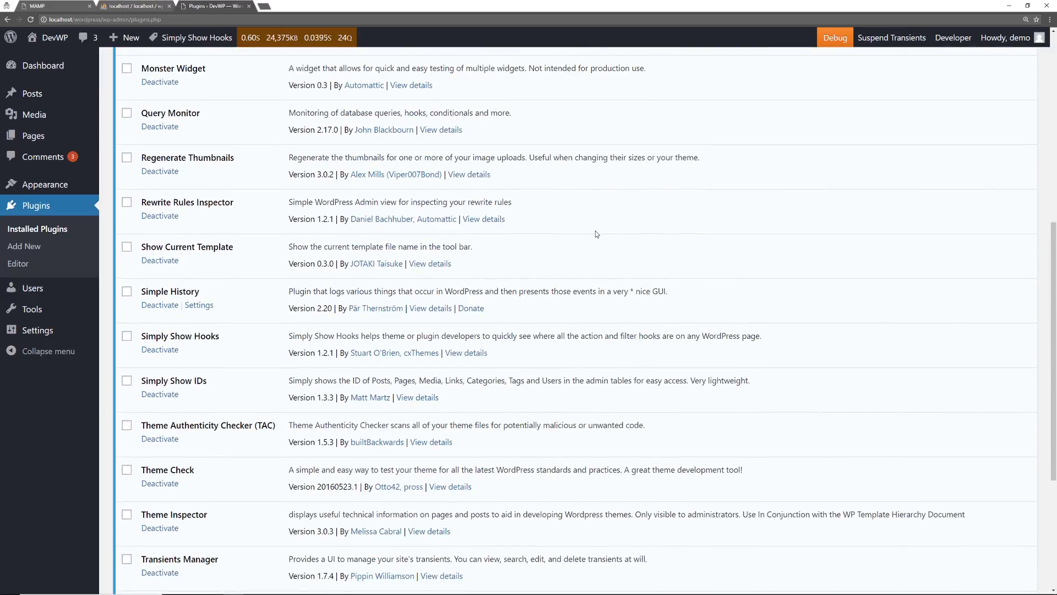
pyautogui.scroll(-3, 596, 234)
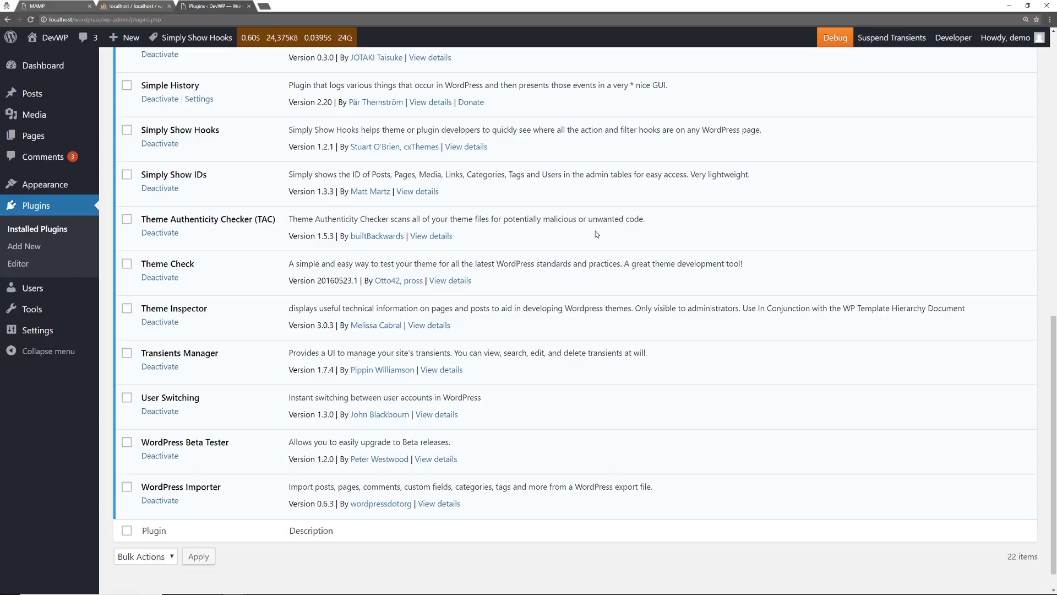
pyautogui.scroll(3, 518, 287)
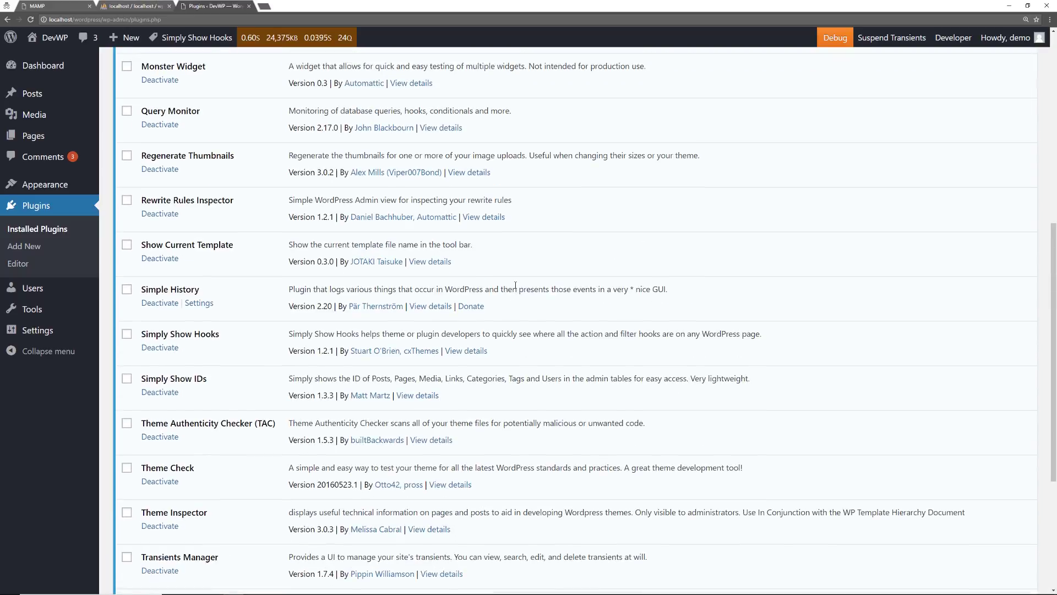
pyautogui.scroll(4, 515, 285)
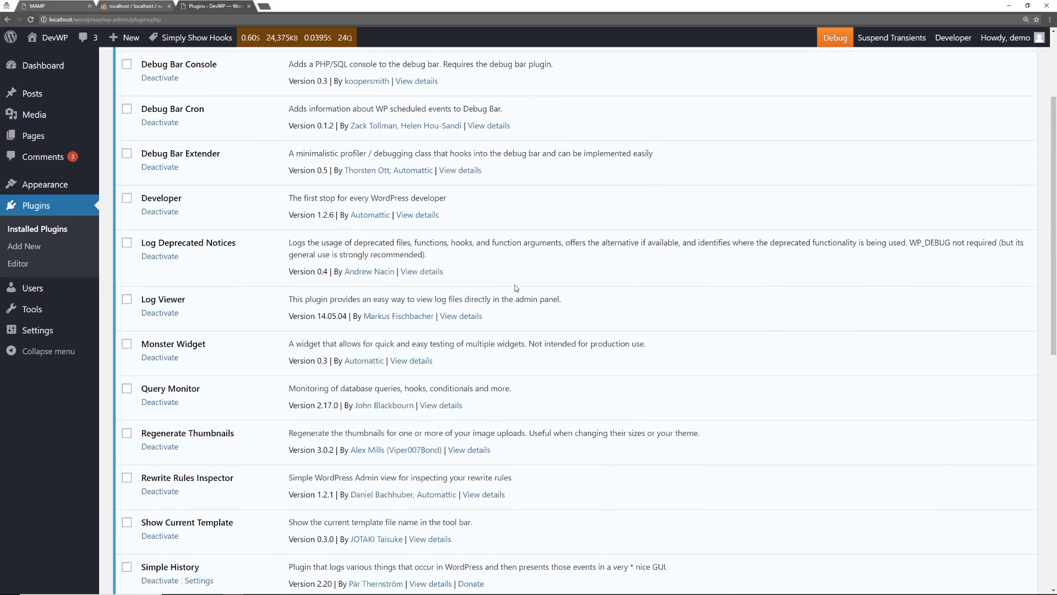
pyautogui.scroll(2, 515, 287)
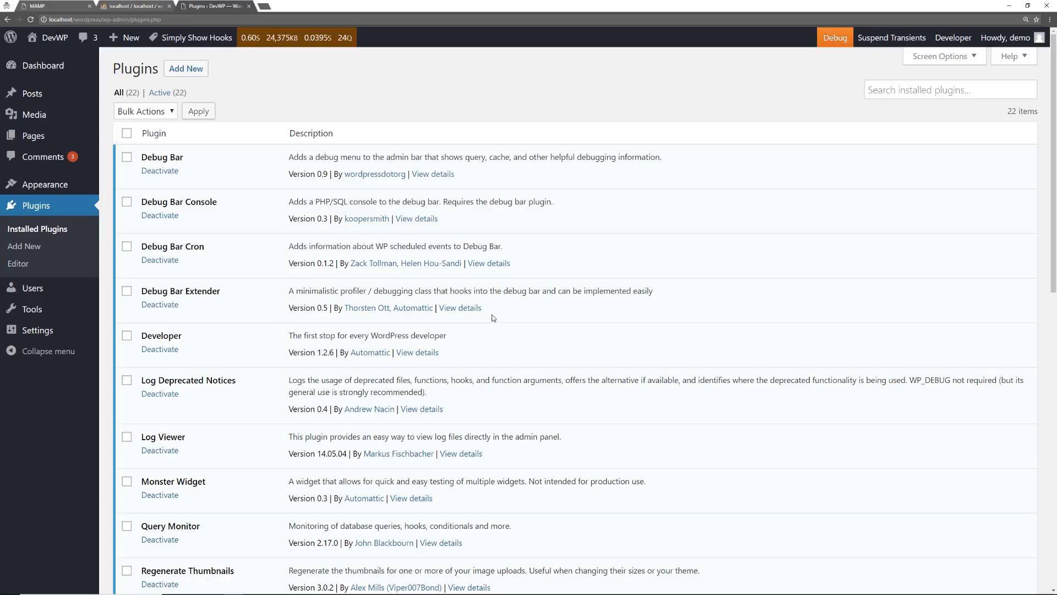
pyautogui.scroll(-3, 493, 317)
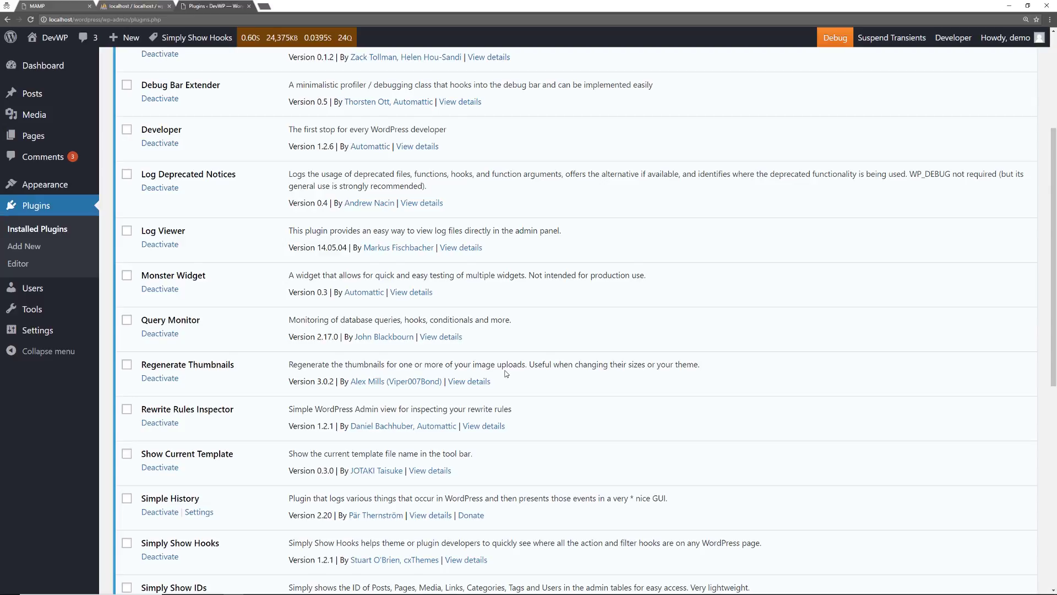
pyautogui.scroll(-3, 506, 373)
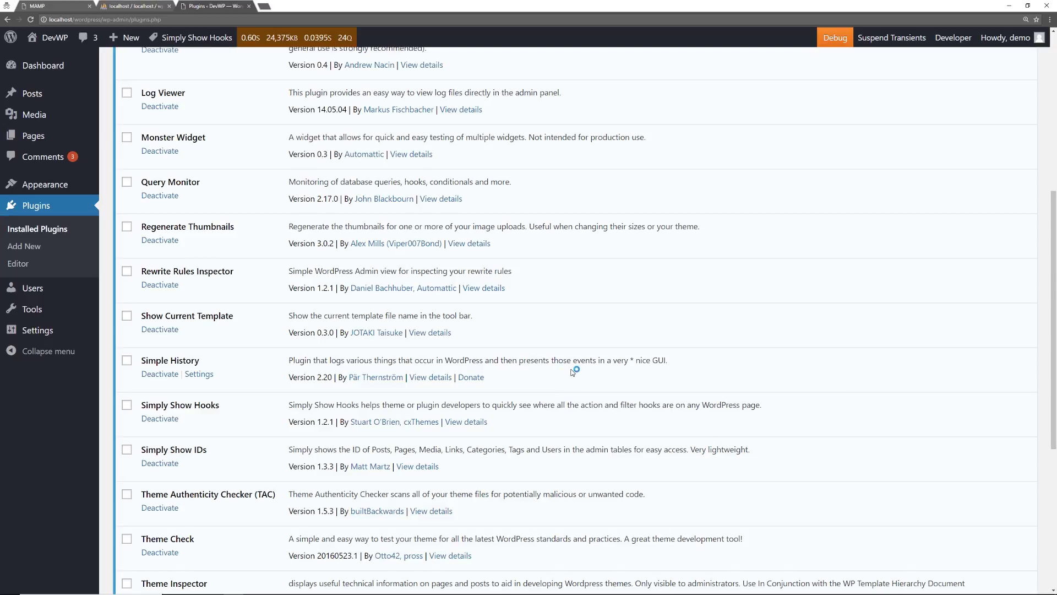
# - Review the installed plugins from Log Viewer down to WordPress Importer and return to the start of the list
pyautogui.scroll(-3, 573, 370)
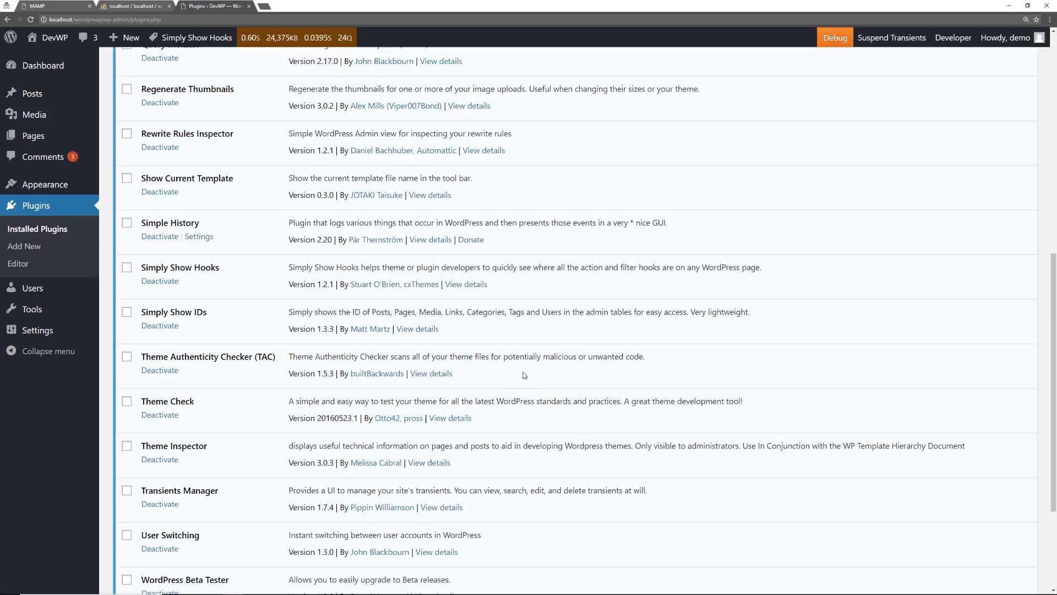
pyautogui.scroll(-3, 263, 473)
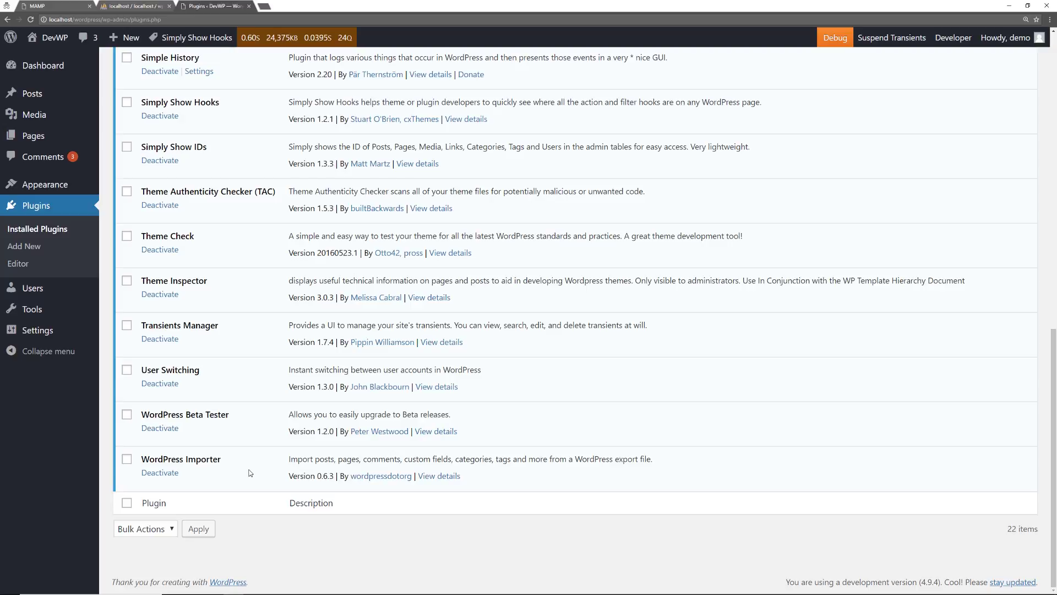
pyautogui.scroll(10, 257, 466)
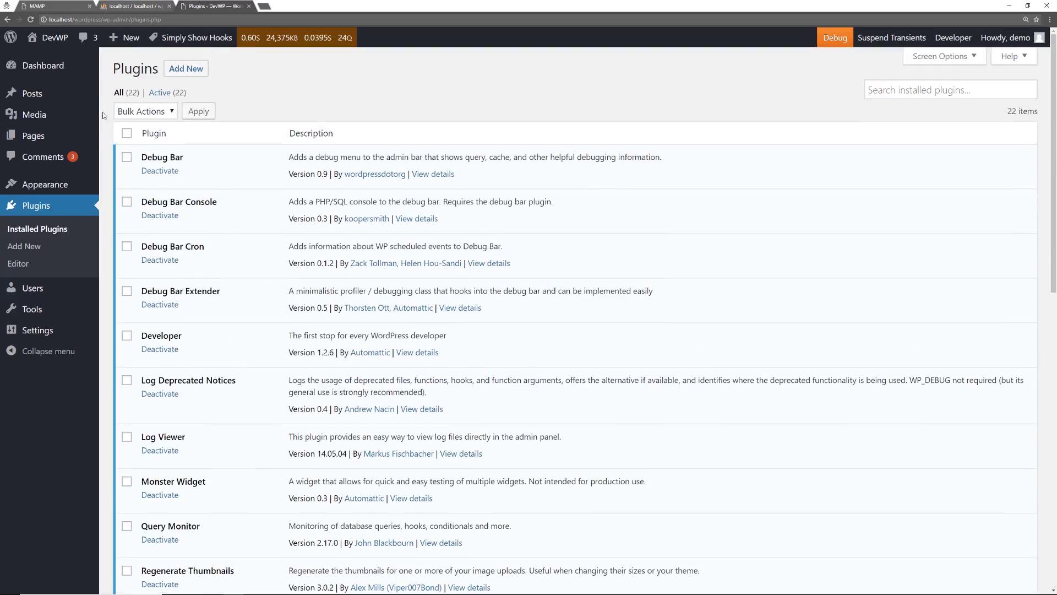
# - Examine the Theme Inspector's template details on the live DevWP home page and reload that page
pyautogui.click(47, 59)
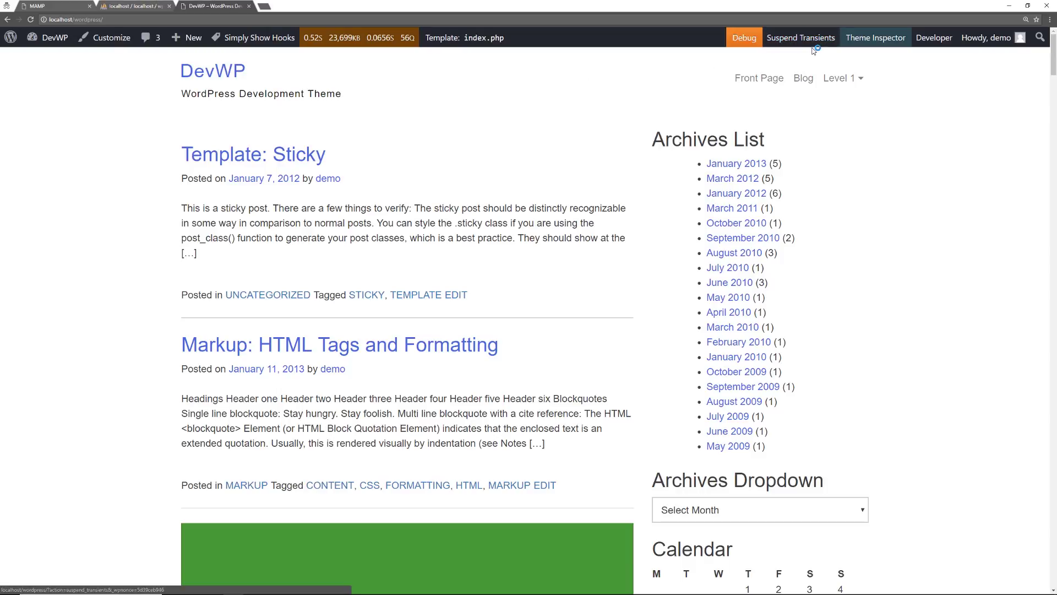
pyautogui.moveTo(888, 38)
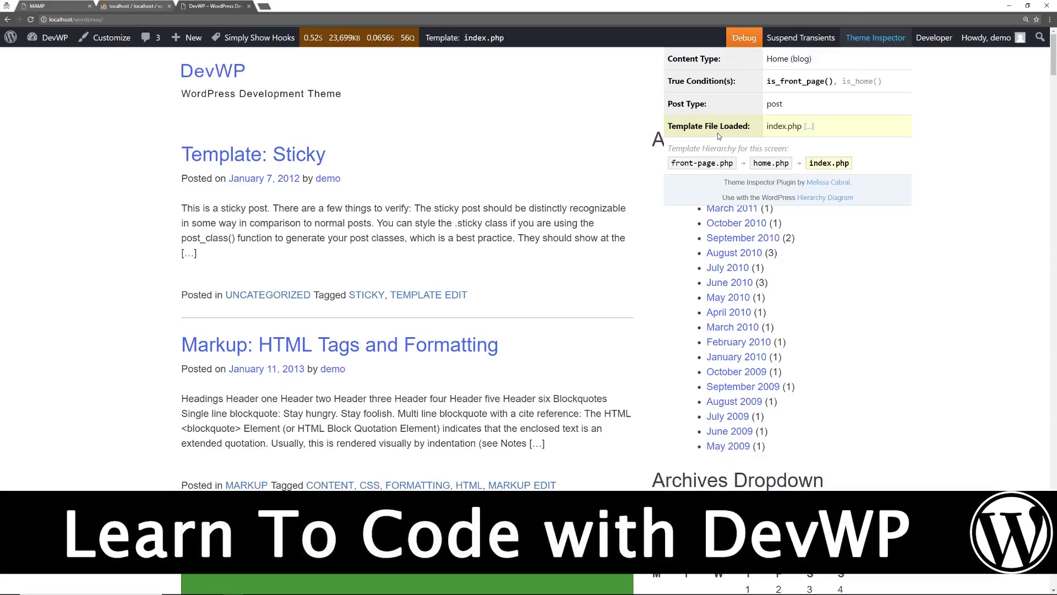
pyautogui.click(31, 20)
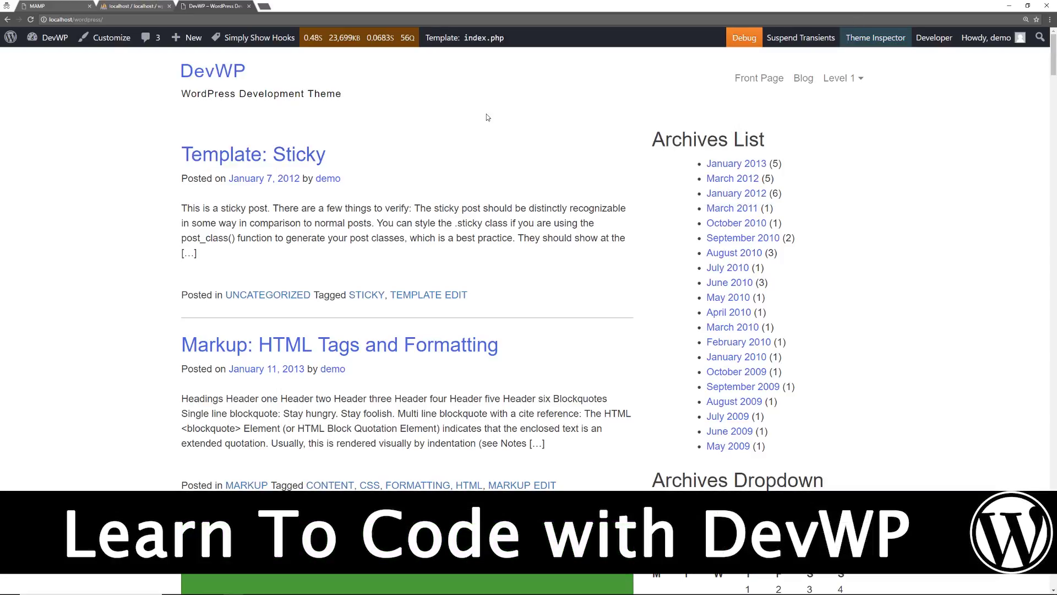